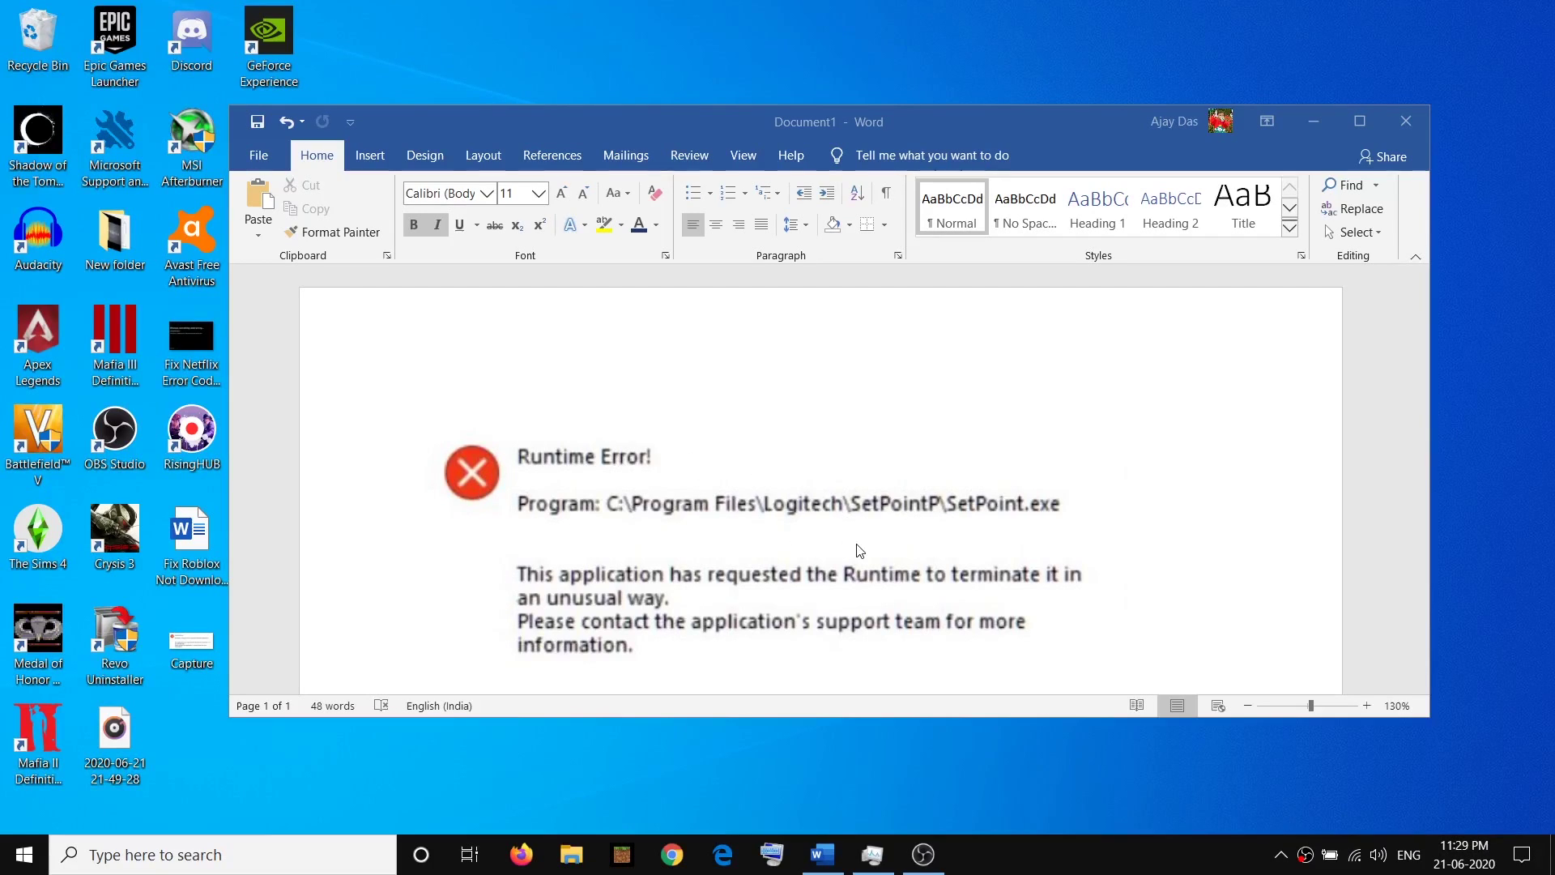
Scroll to the fix steps and select the Visual C++ download link from step 1
scroll(852, 547, down, 3)
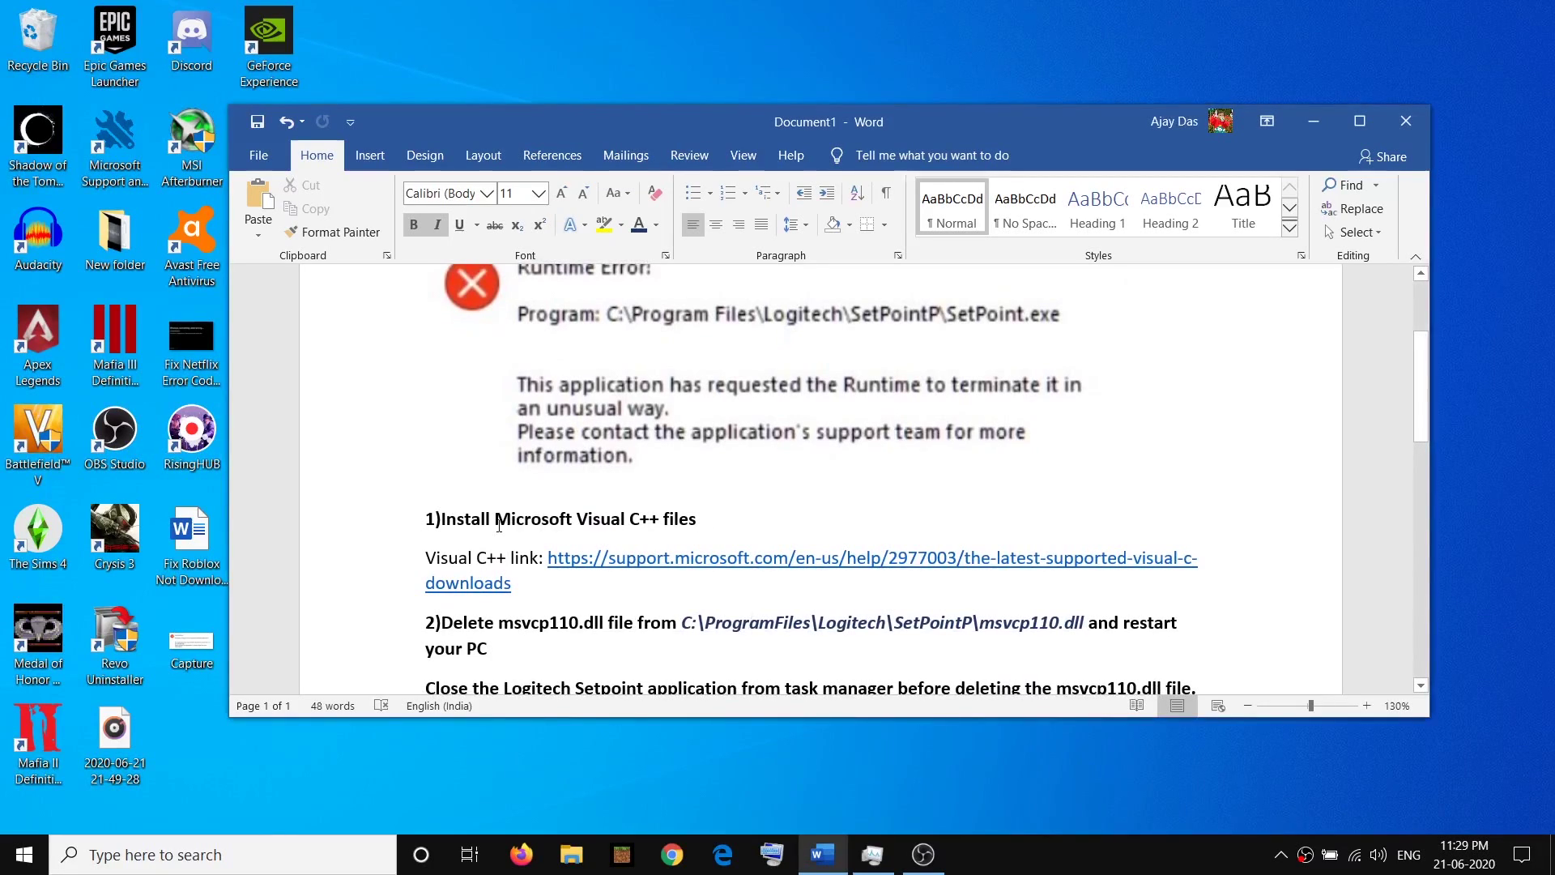
drag(496, 520, 697, 523)
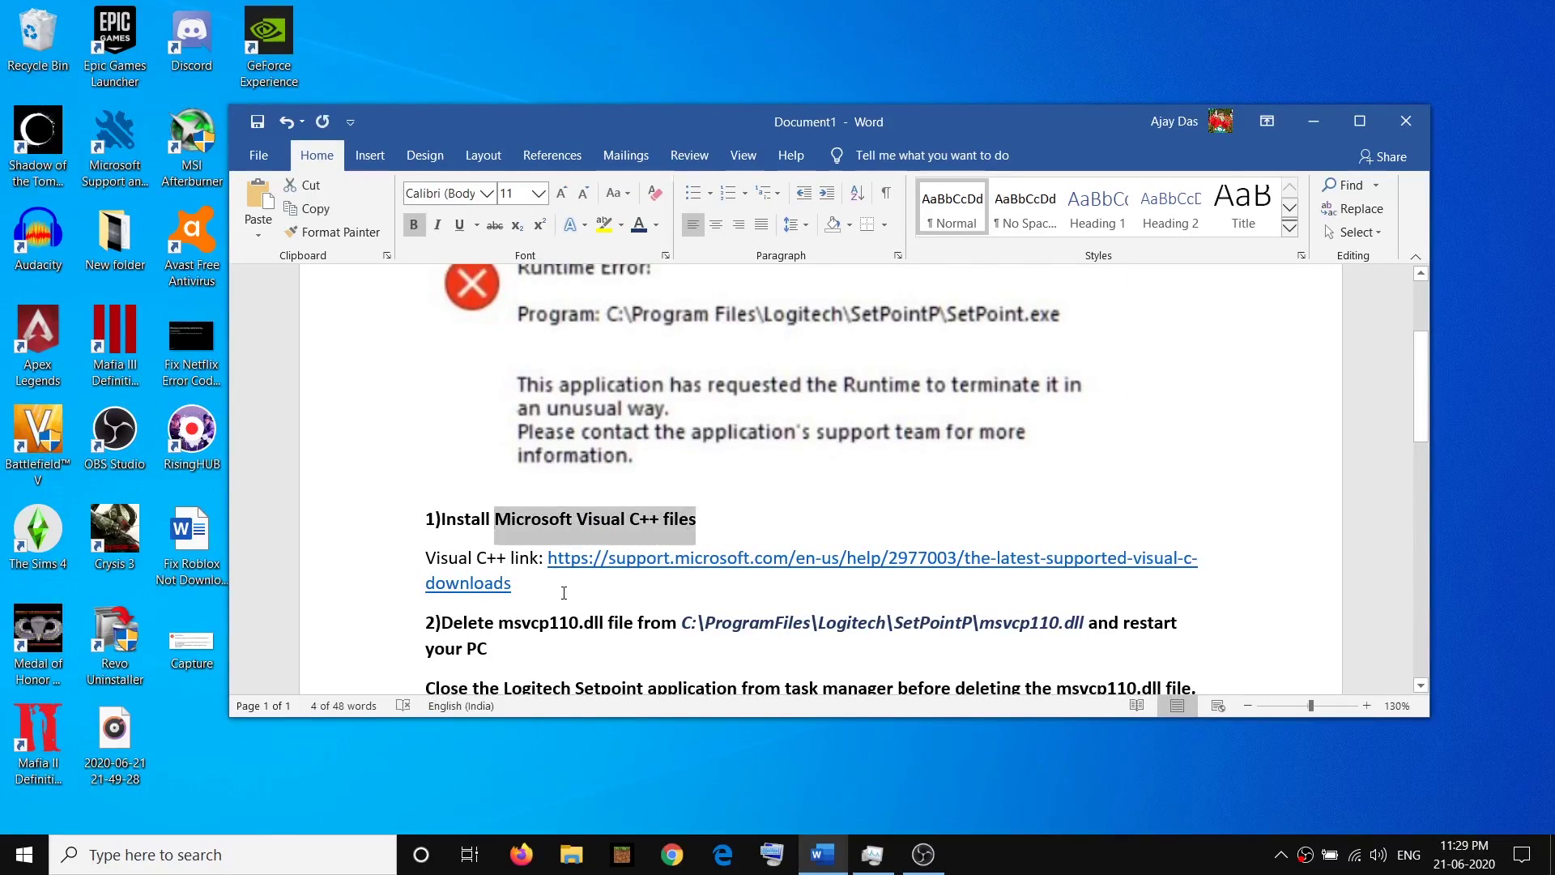
drag(565, 593, 564, 558)
key(ctrl+c)
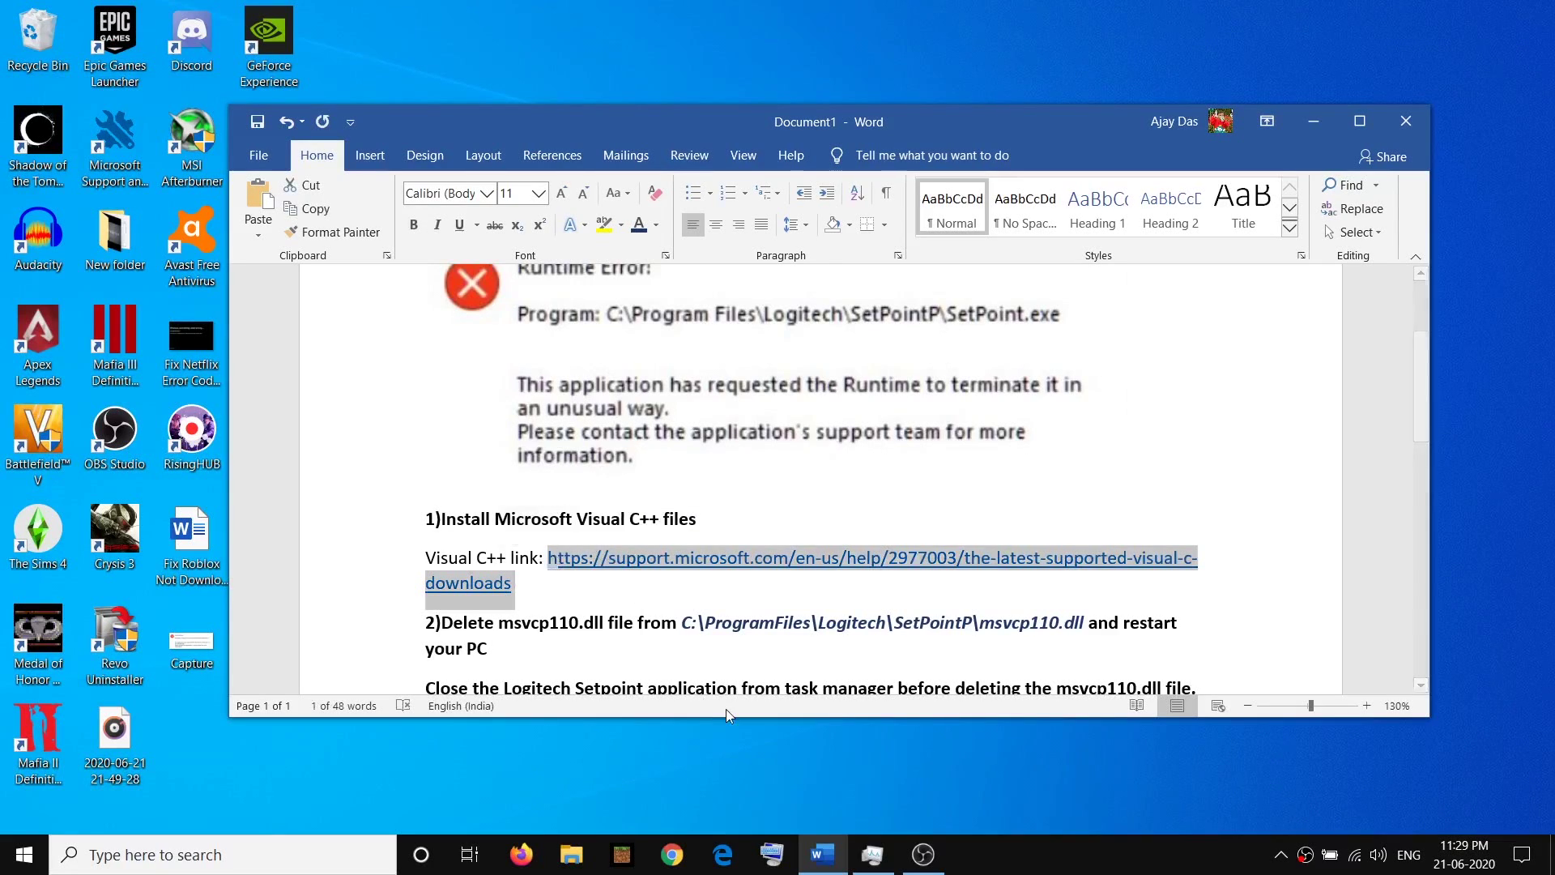
click(671, 854)
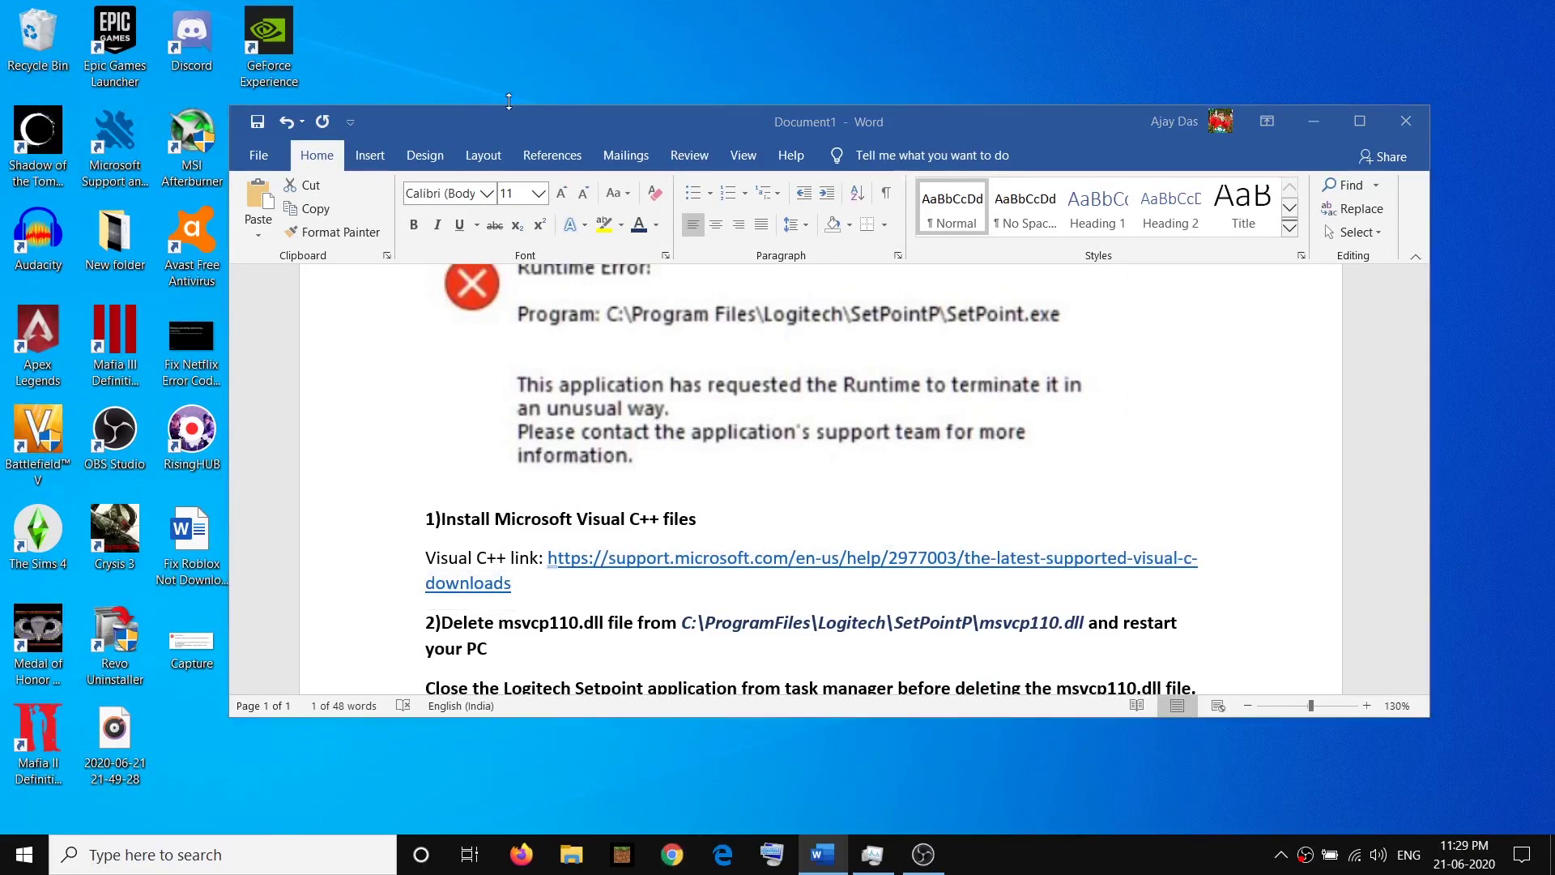
Load the Visual C++ downloads page, then download and open vc_redist.x86.exe
key(ctrl+v)
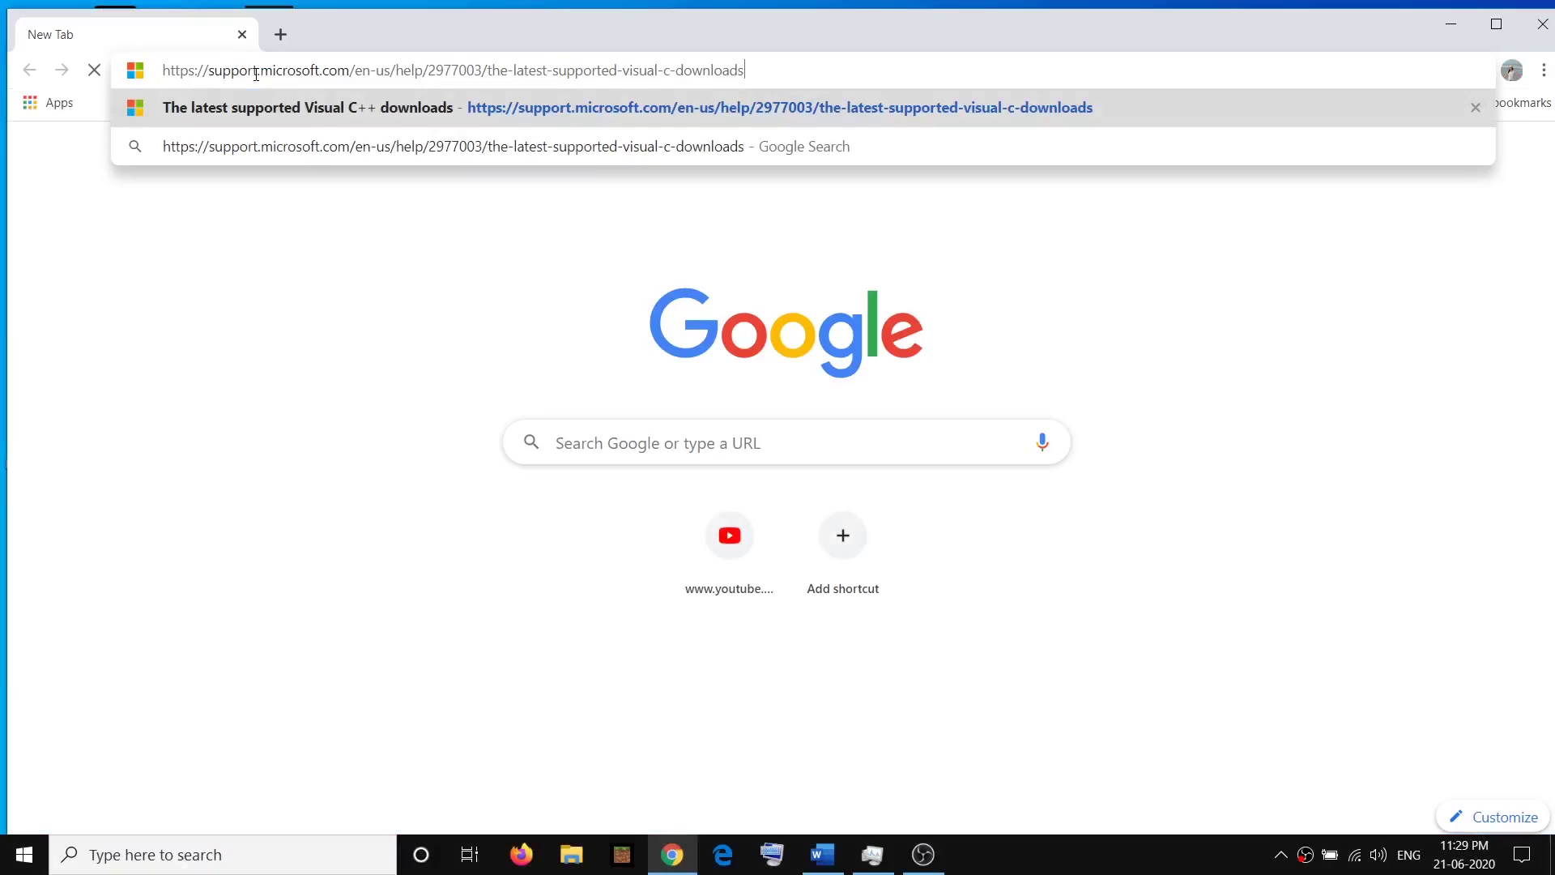
key(Return)
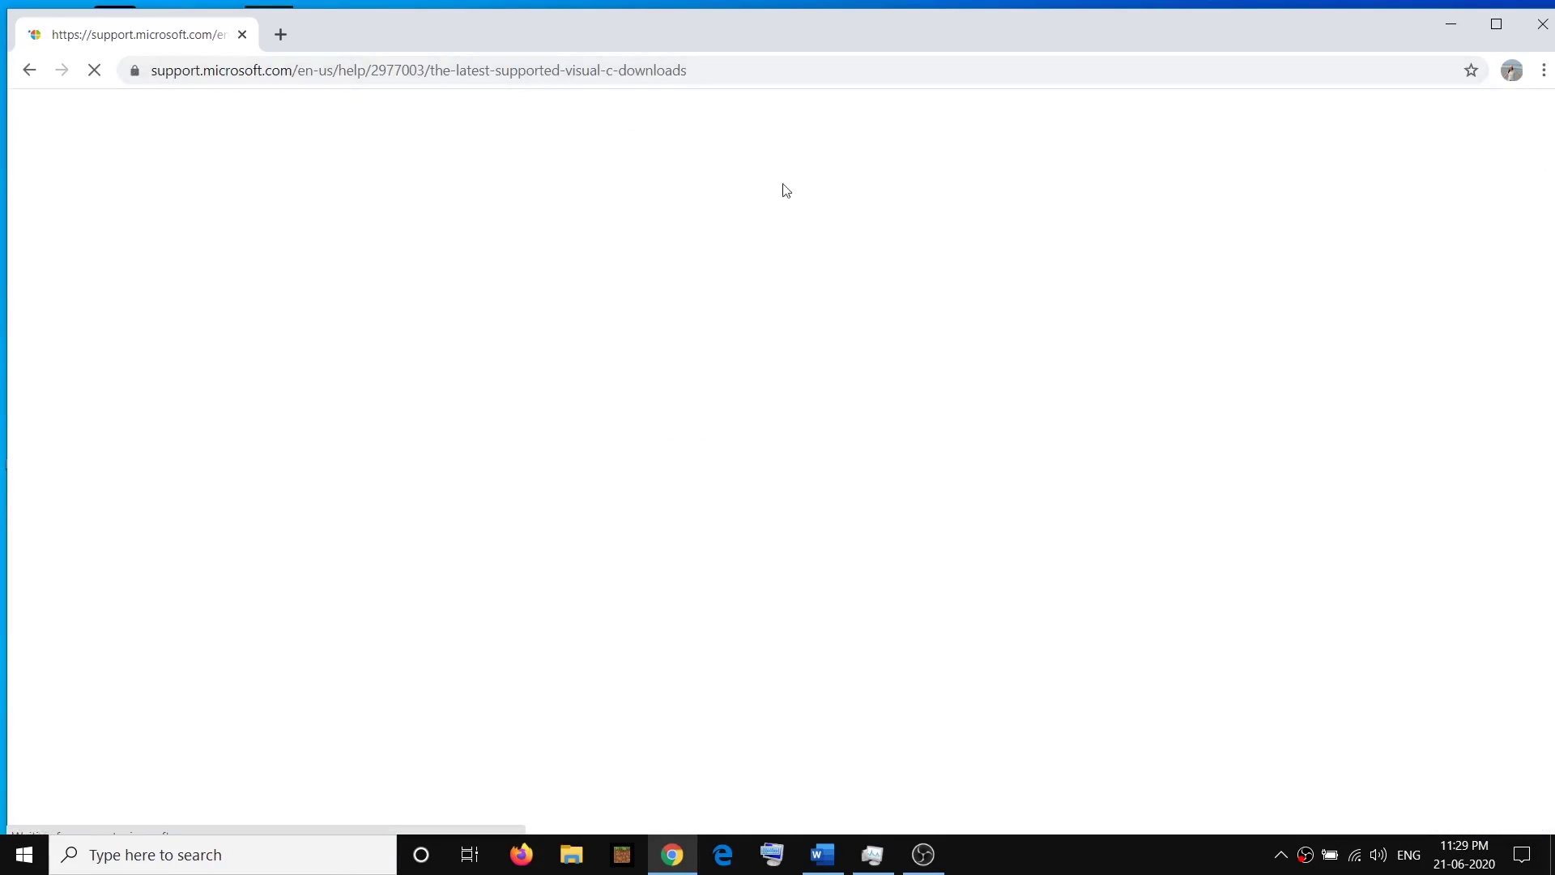
scroll(672, 348, down, 6)
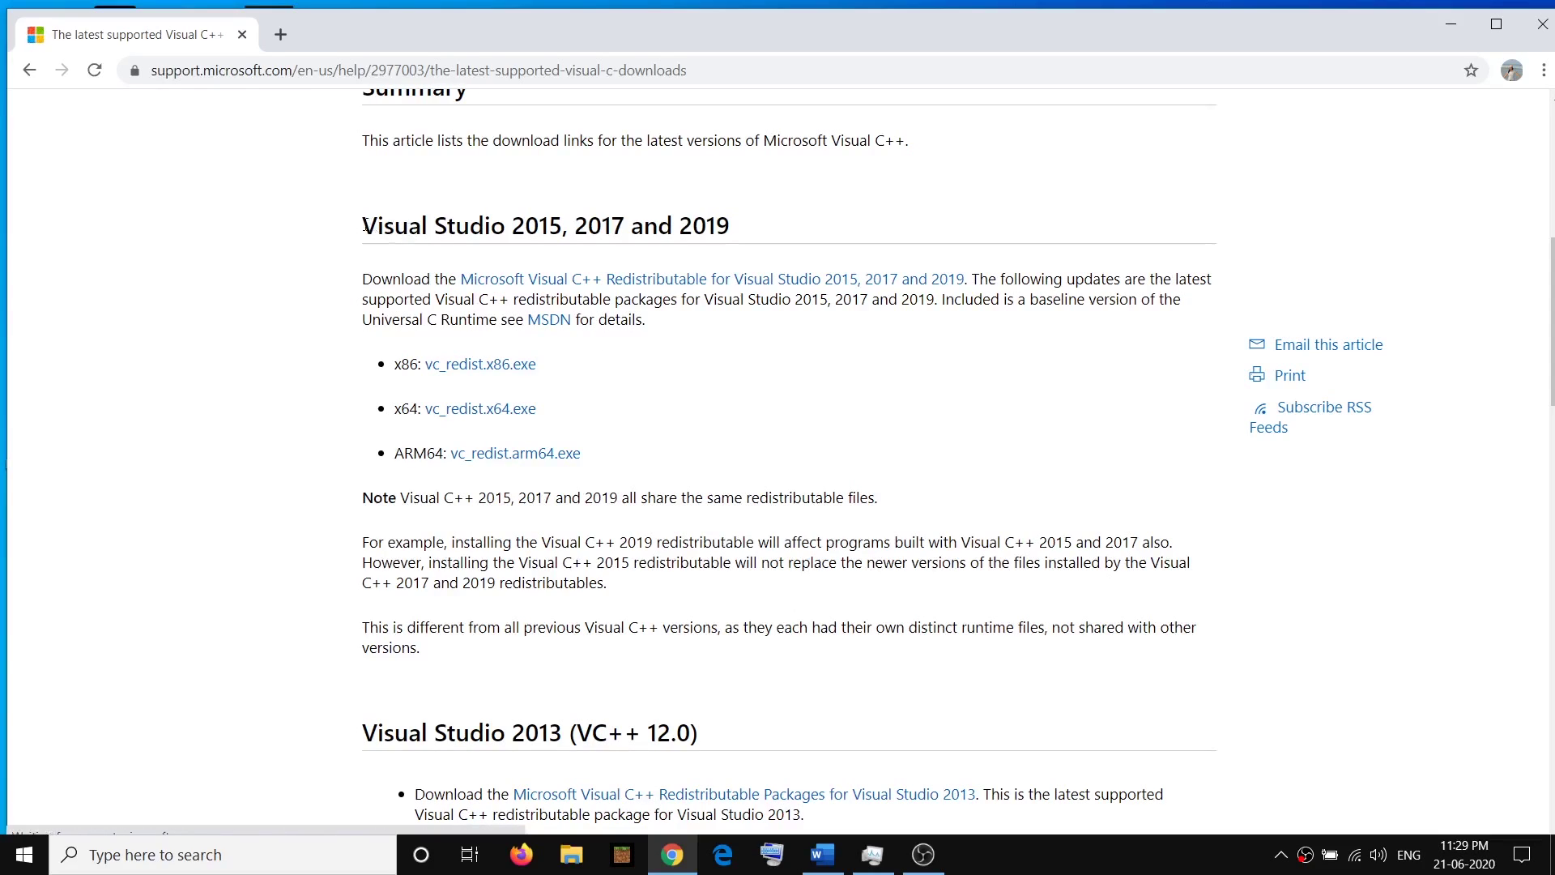
drag(363, 226, 732, 227)
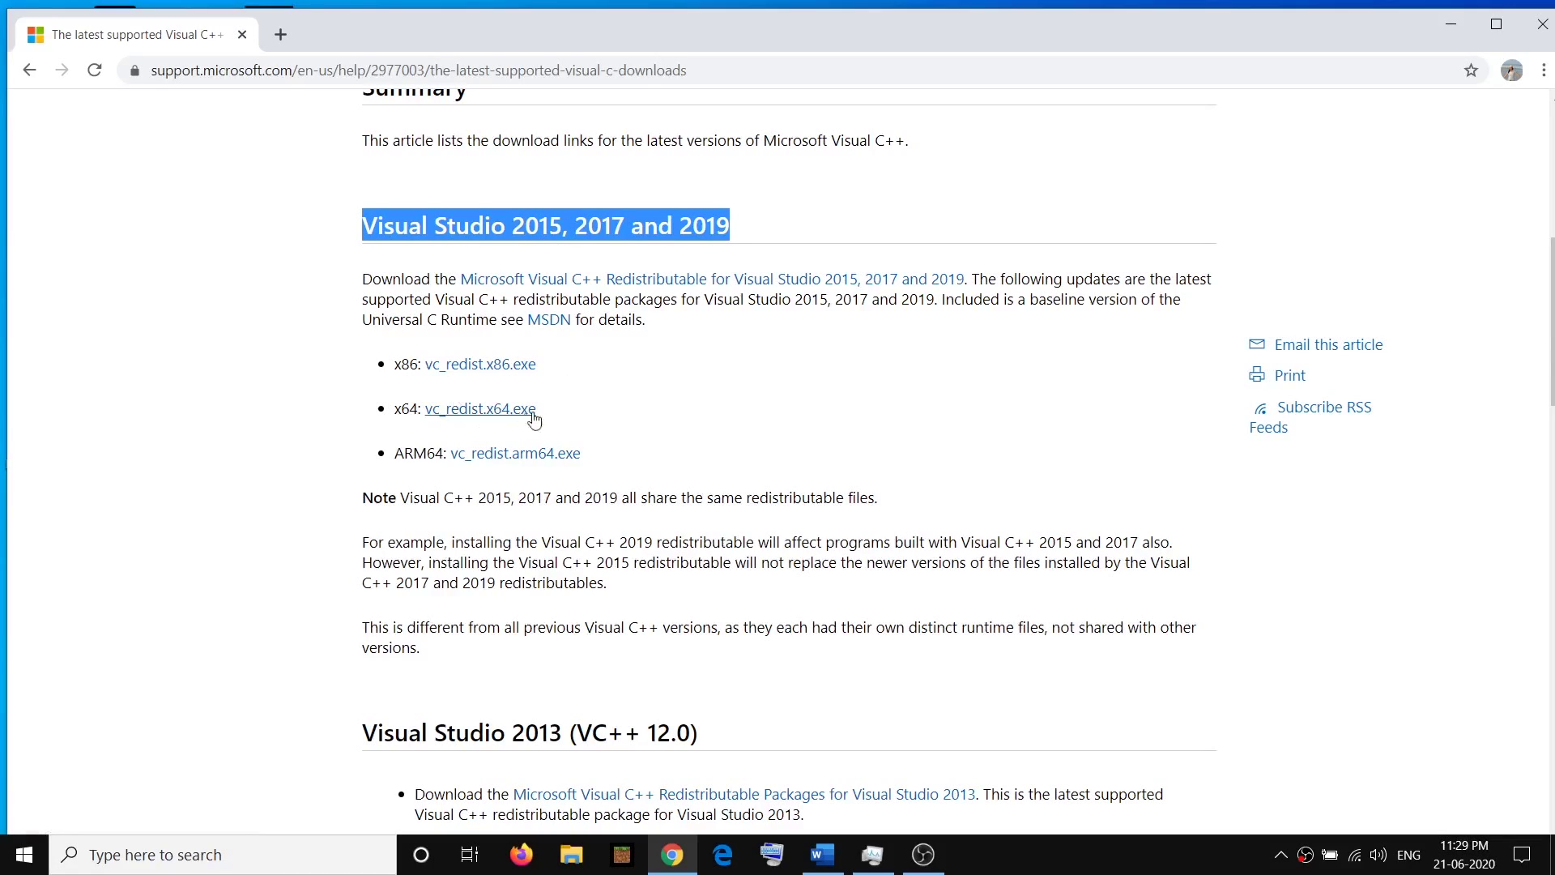
click(480, 363)
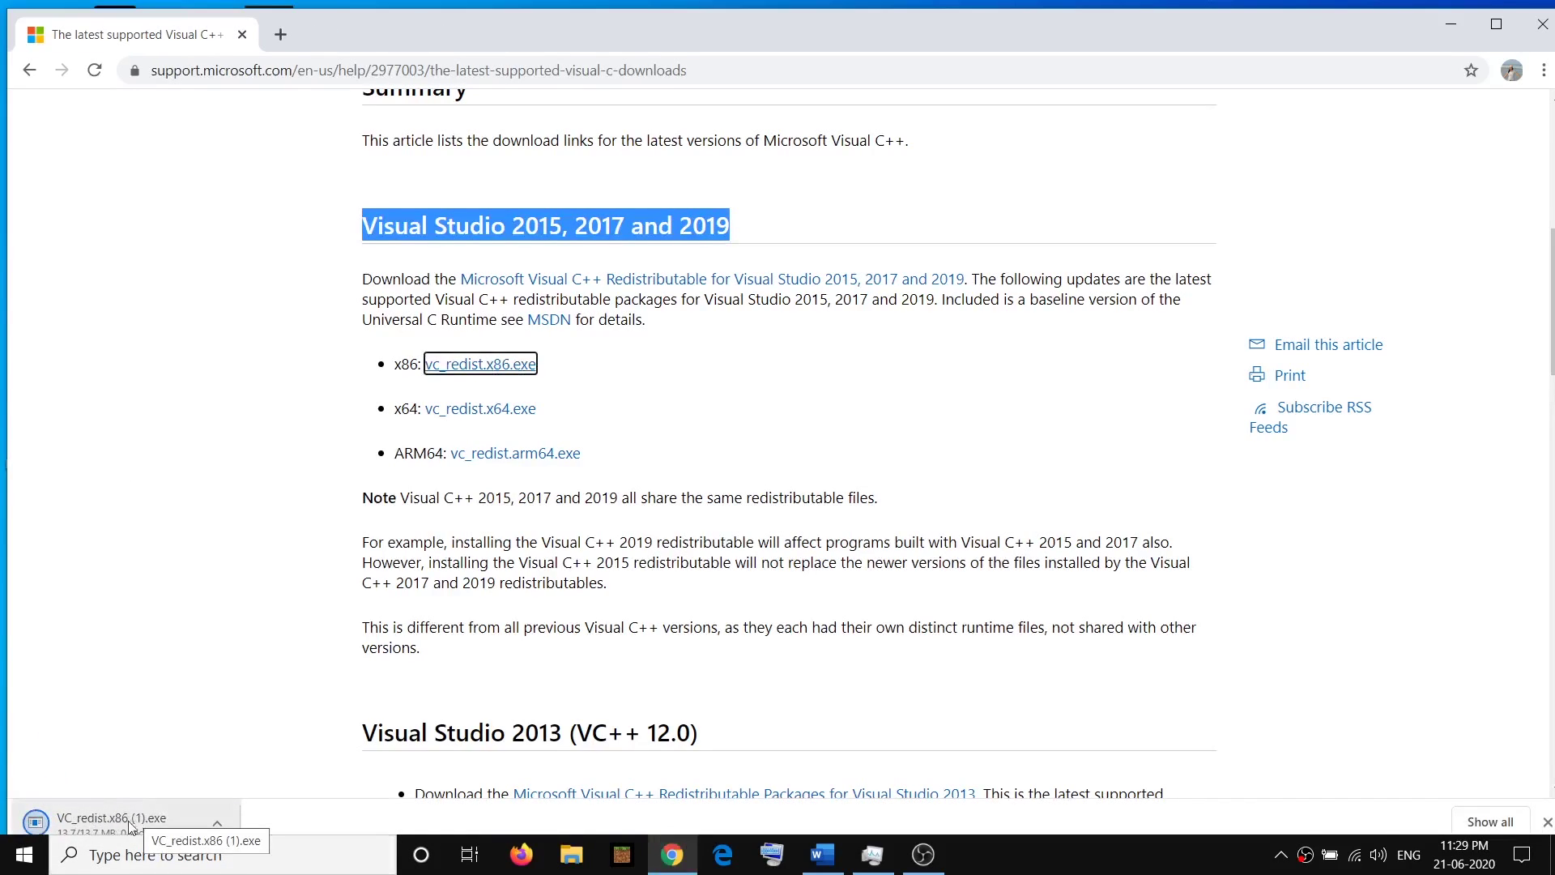
click(130, 819)
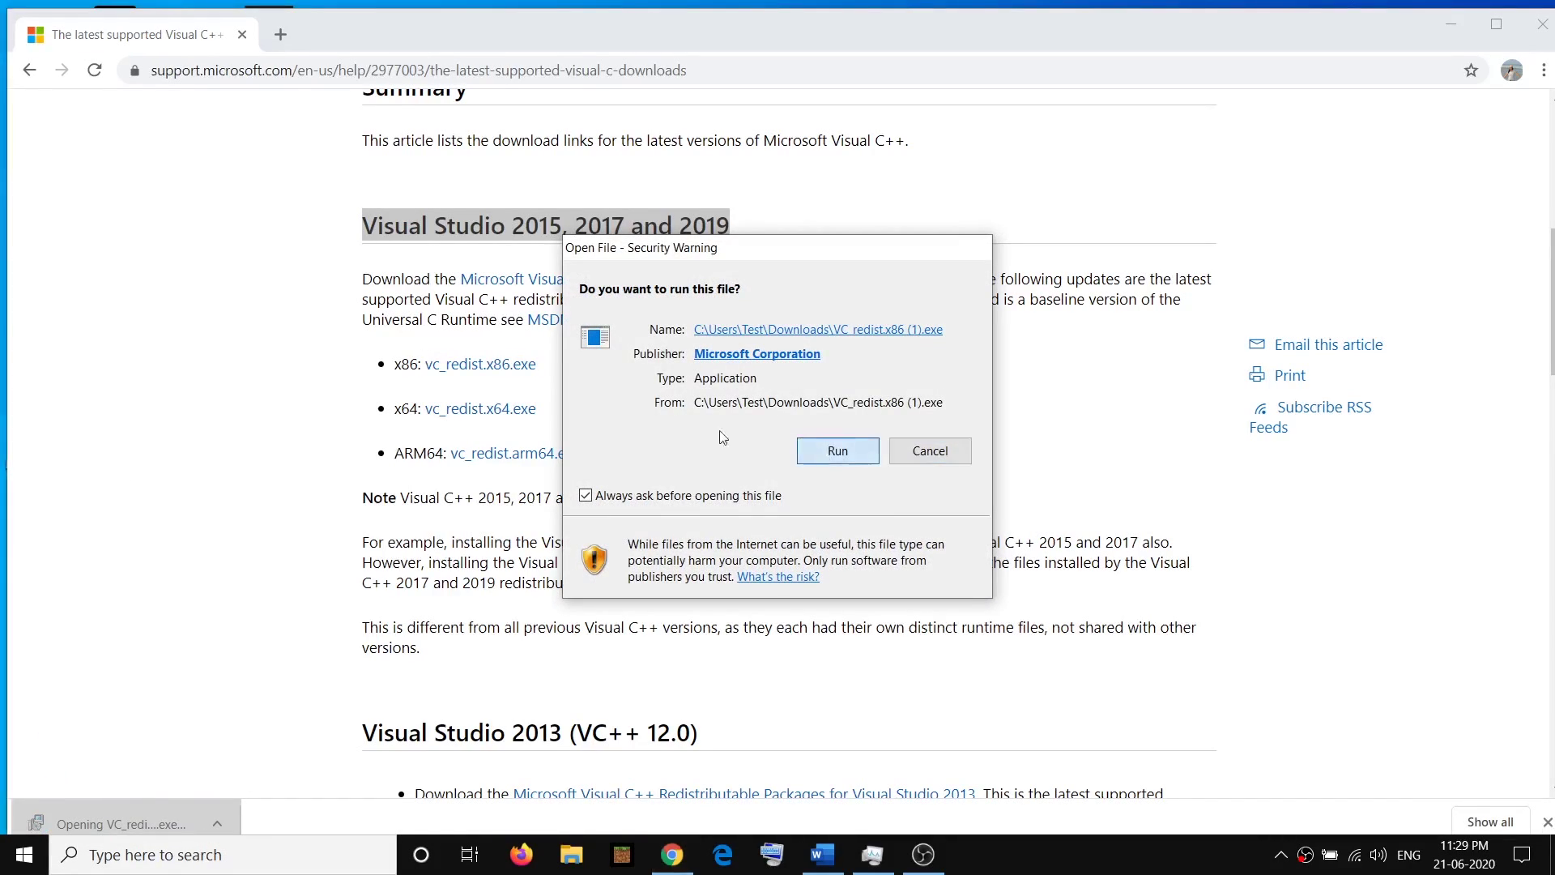
click(832, 448)
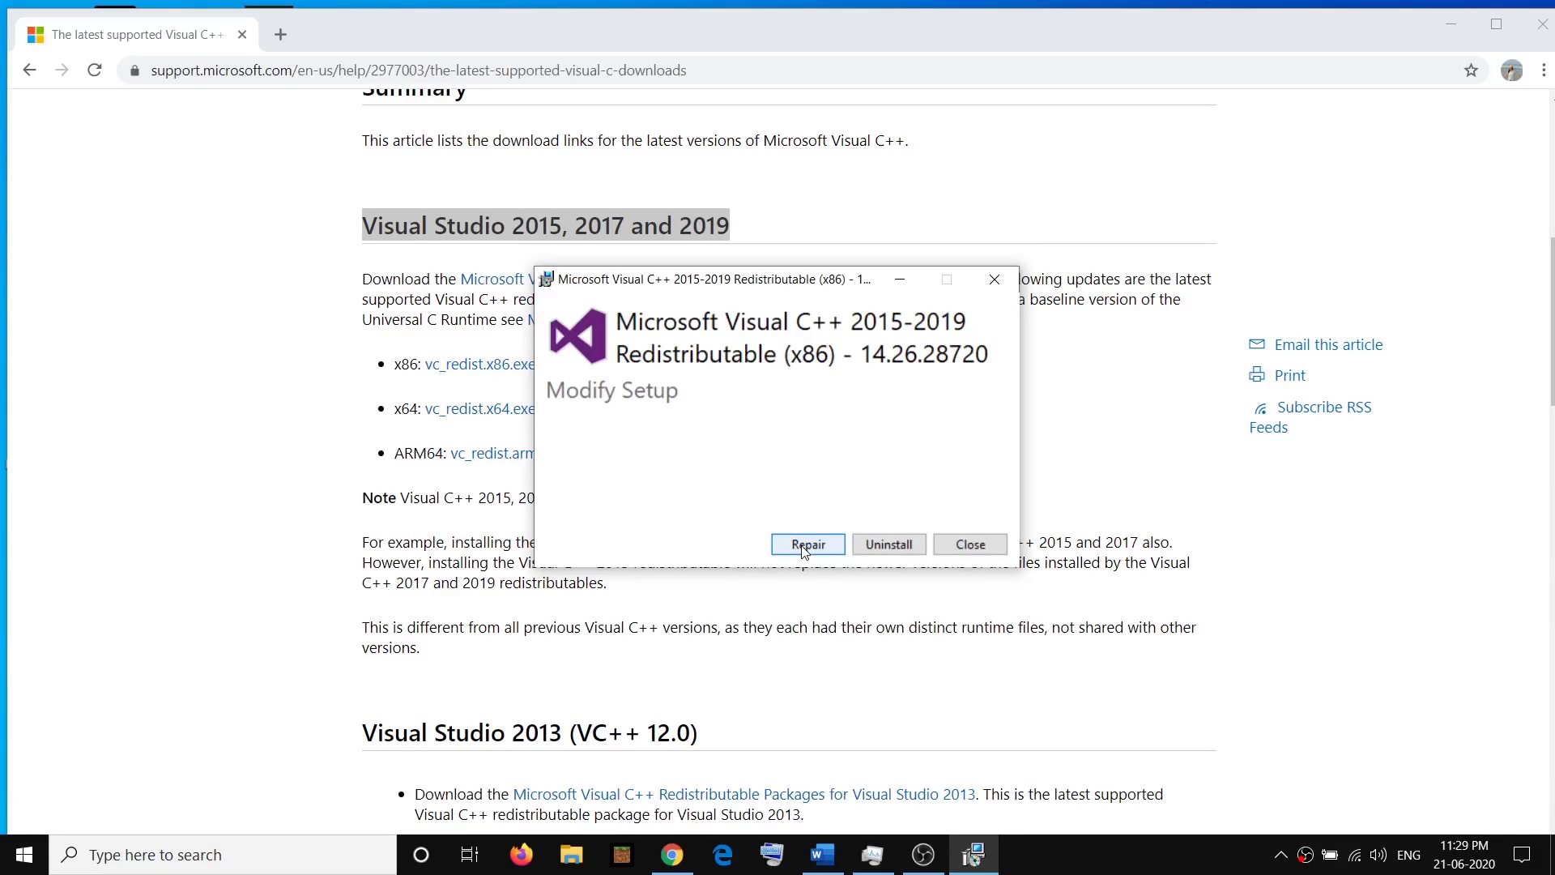
click(804, 545)
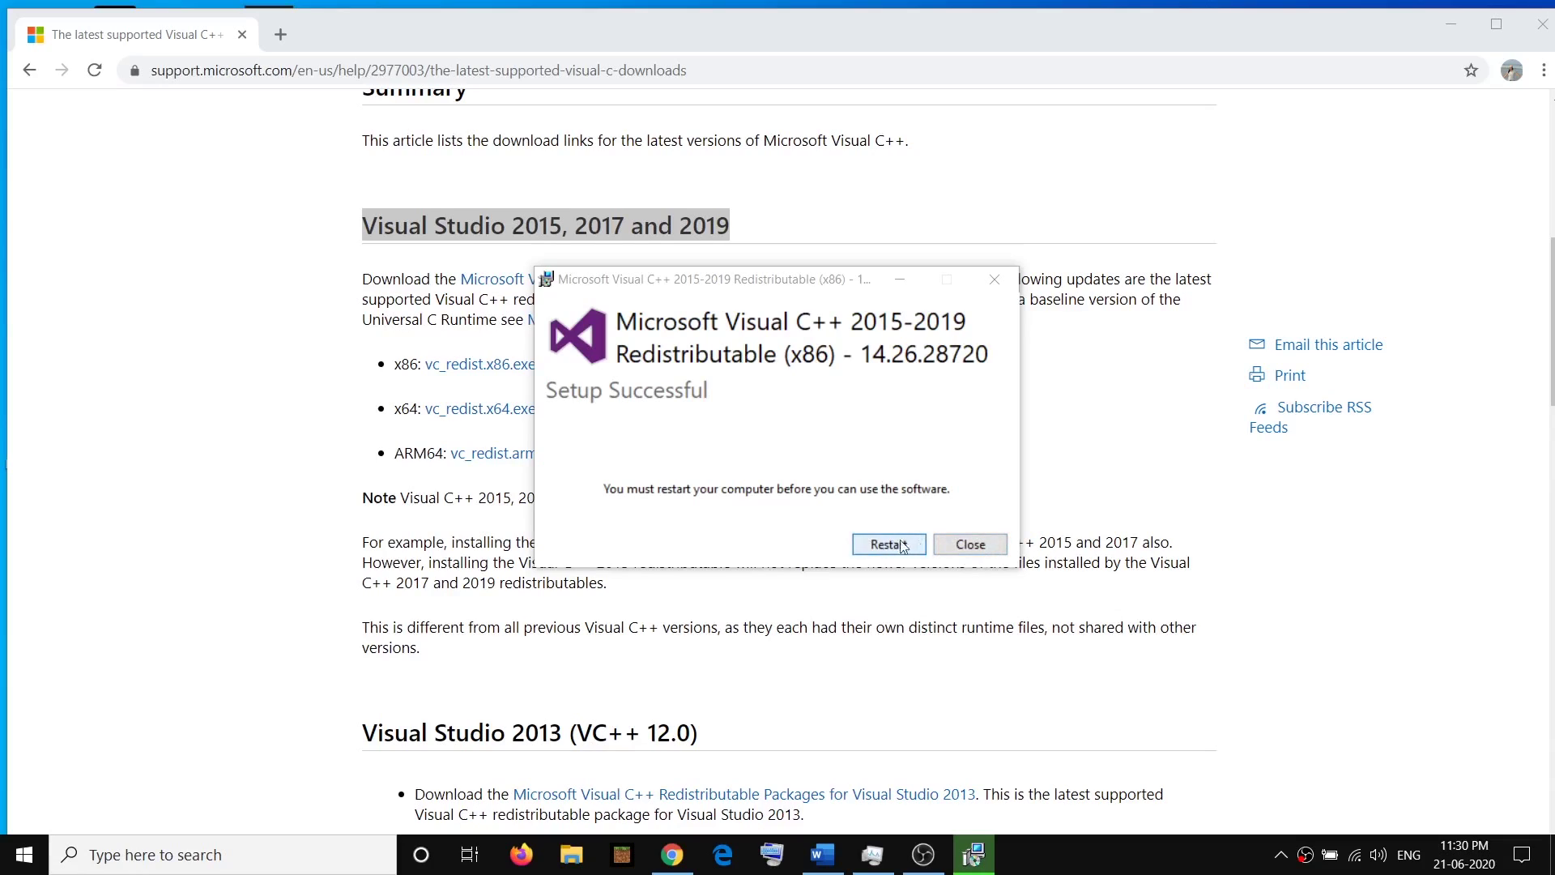
click(970, 545)
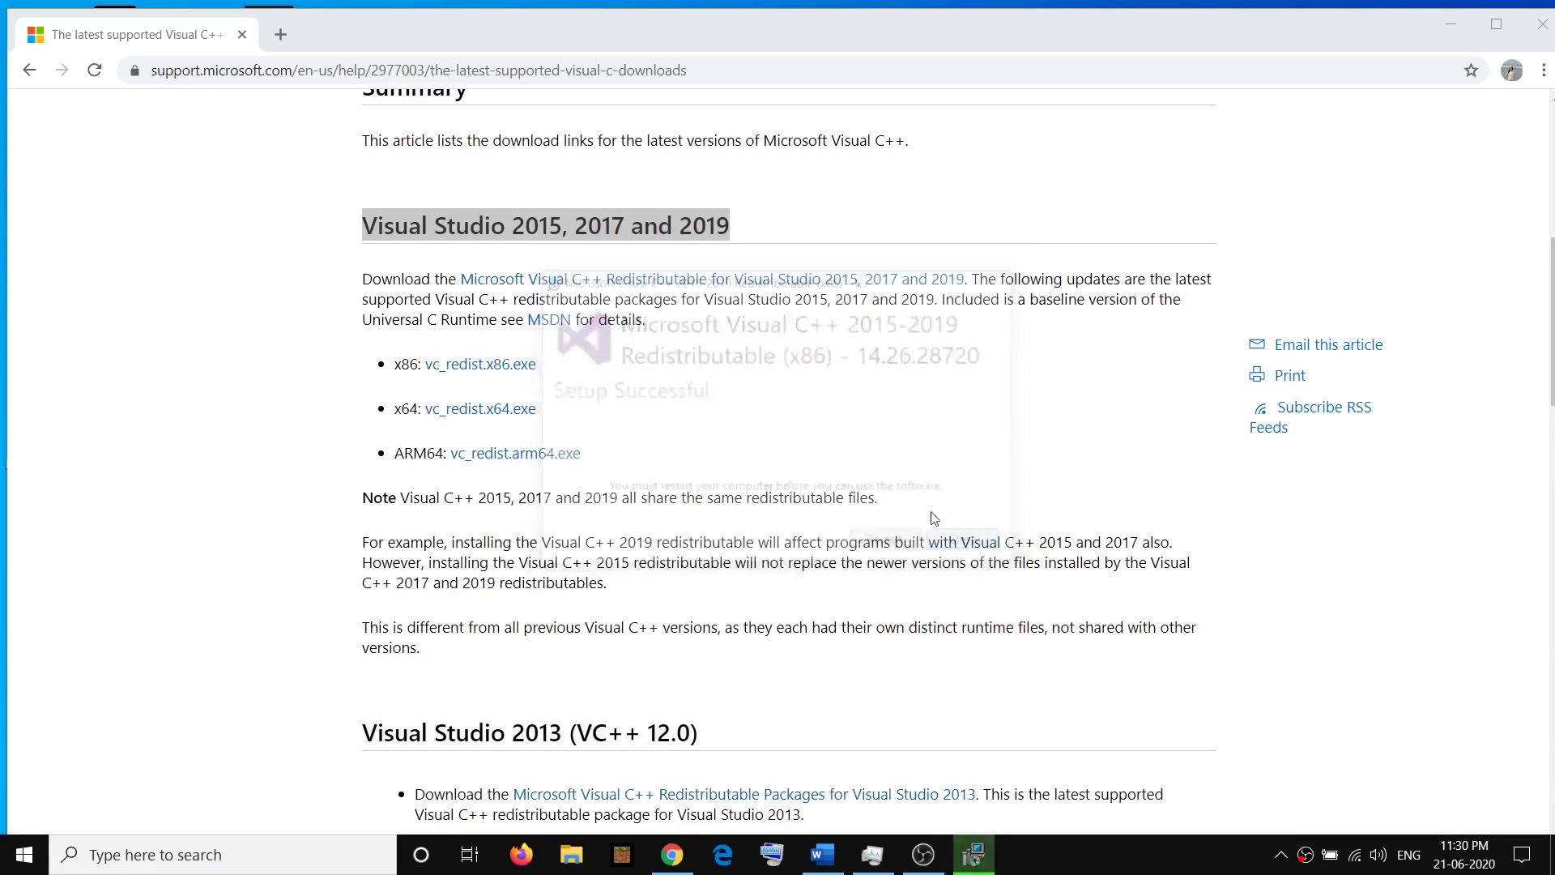
Download vc_redist.x64.exe, run it, repair the x64 redistributable, and close setup
click(494, 410)
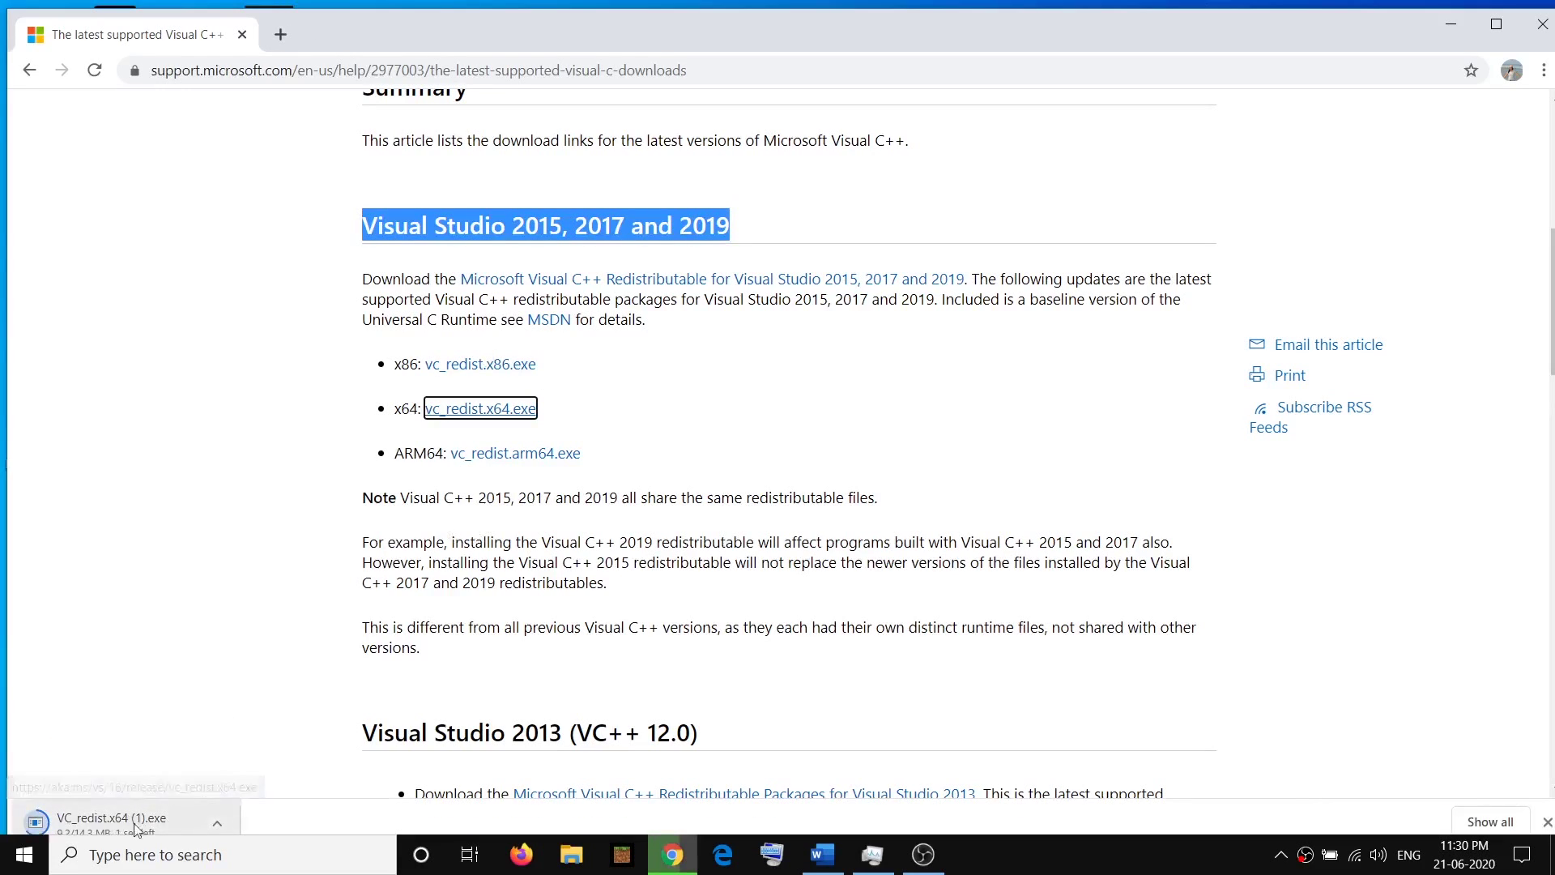
click(127, 824)
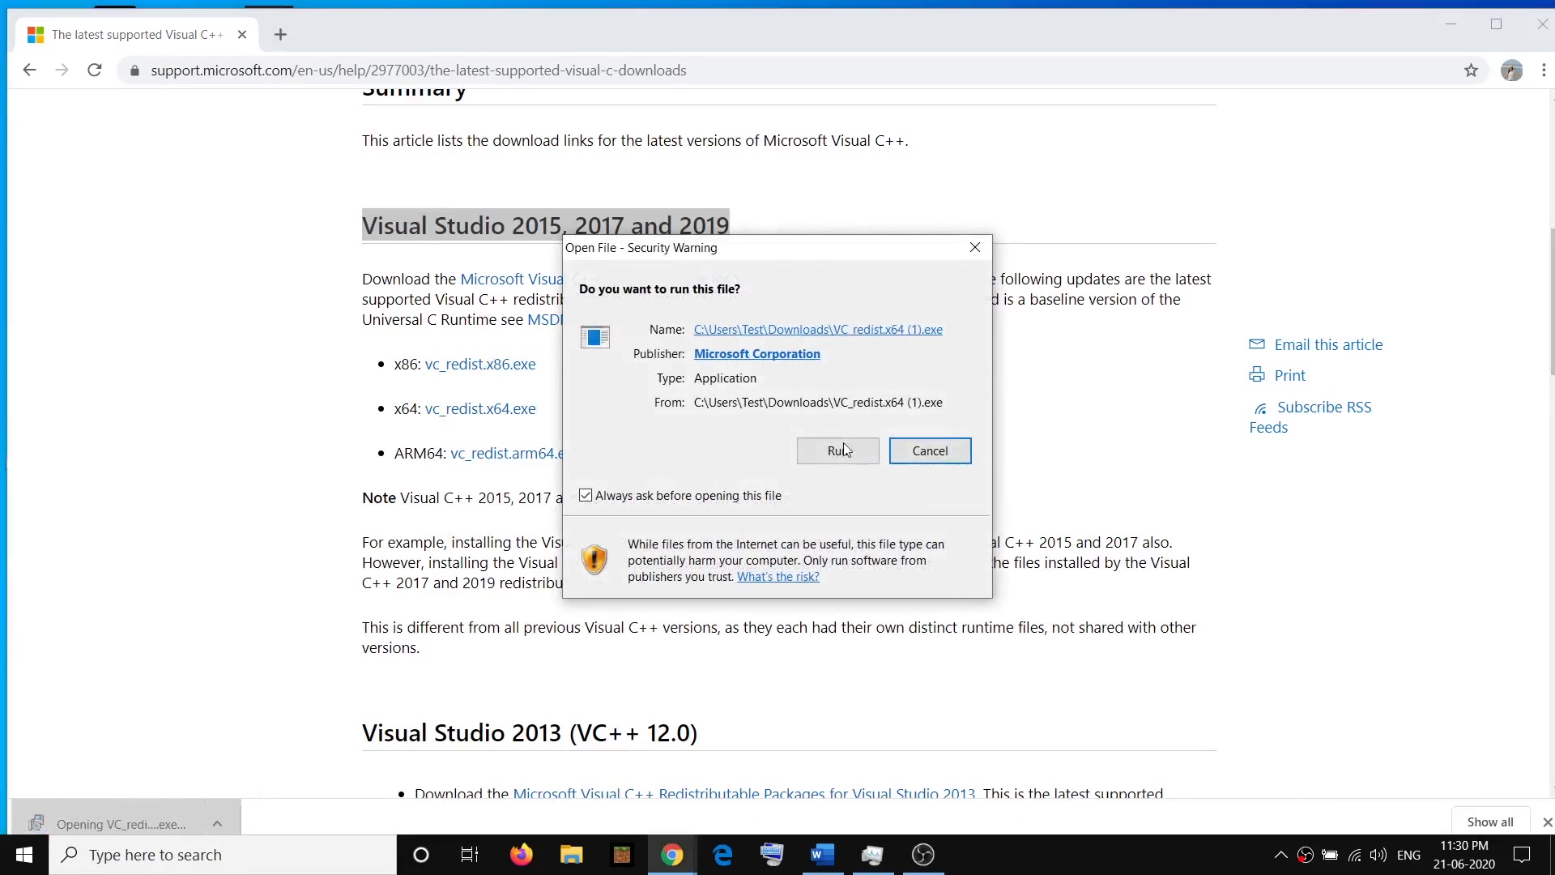
click(840, 451)
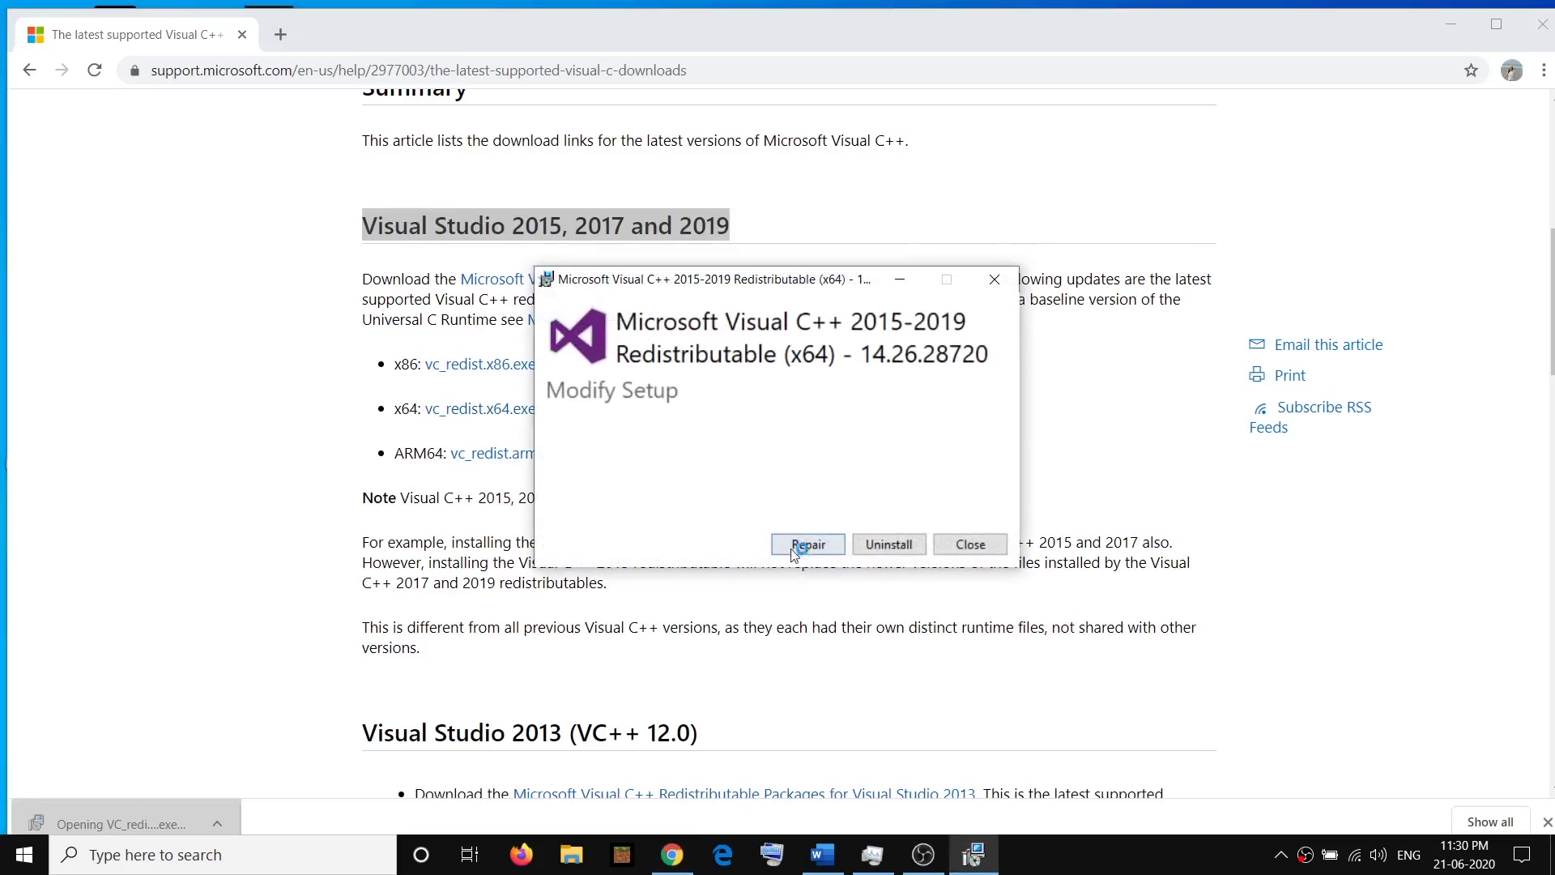
click(789, 554)
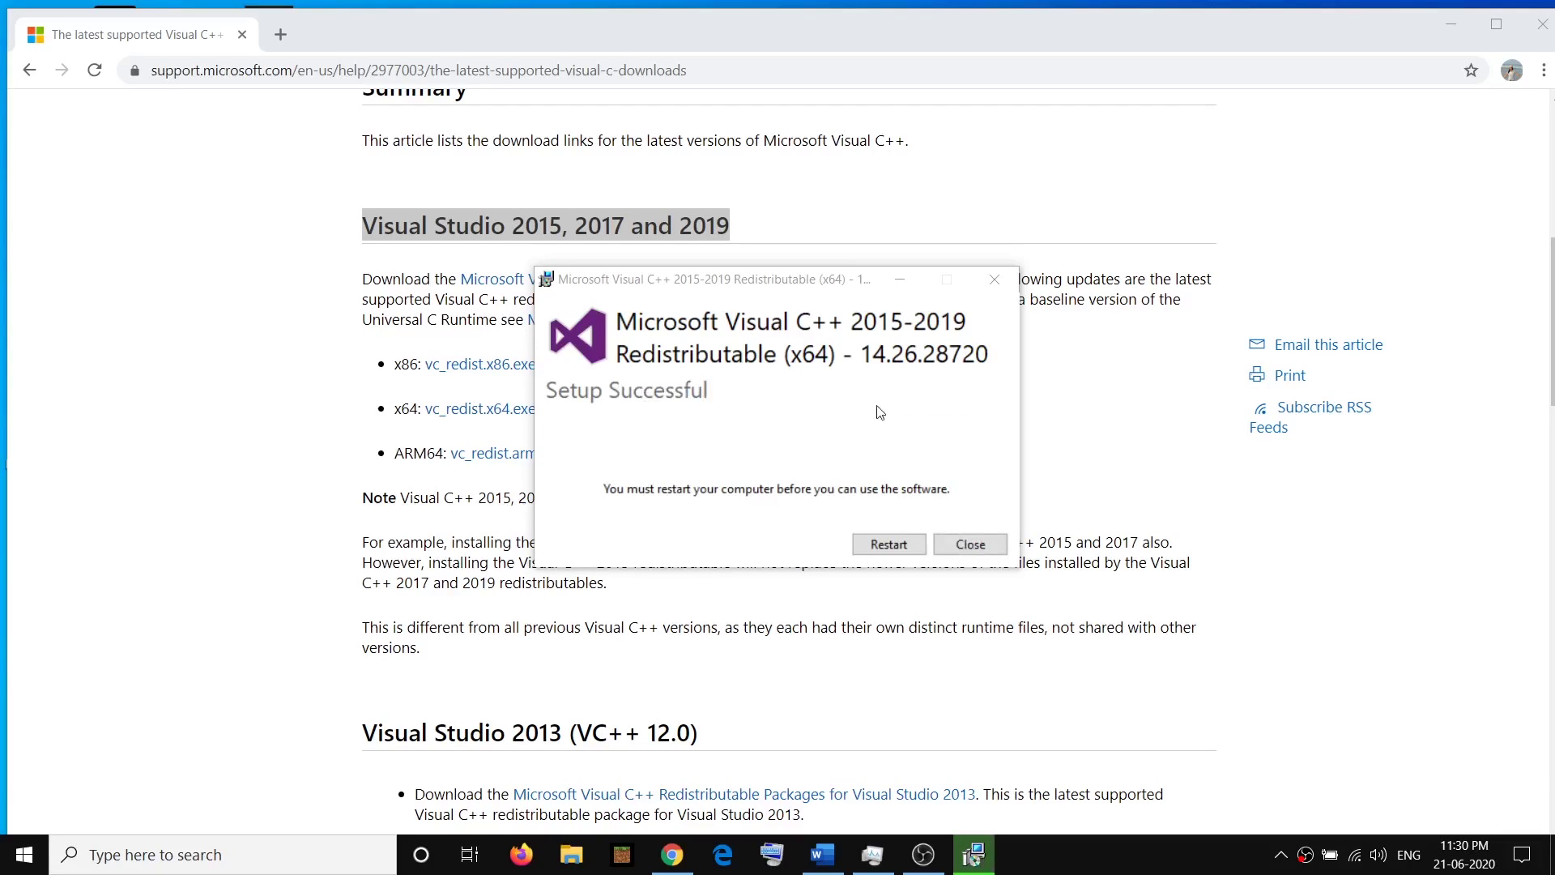
click(969, 544)
Check the Start menu's Power restart option, then dismiss it without restarting
scroll(545, 509, down, 5)
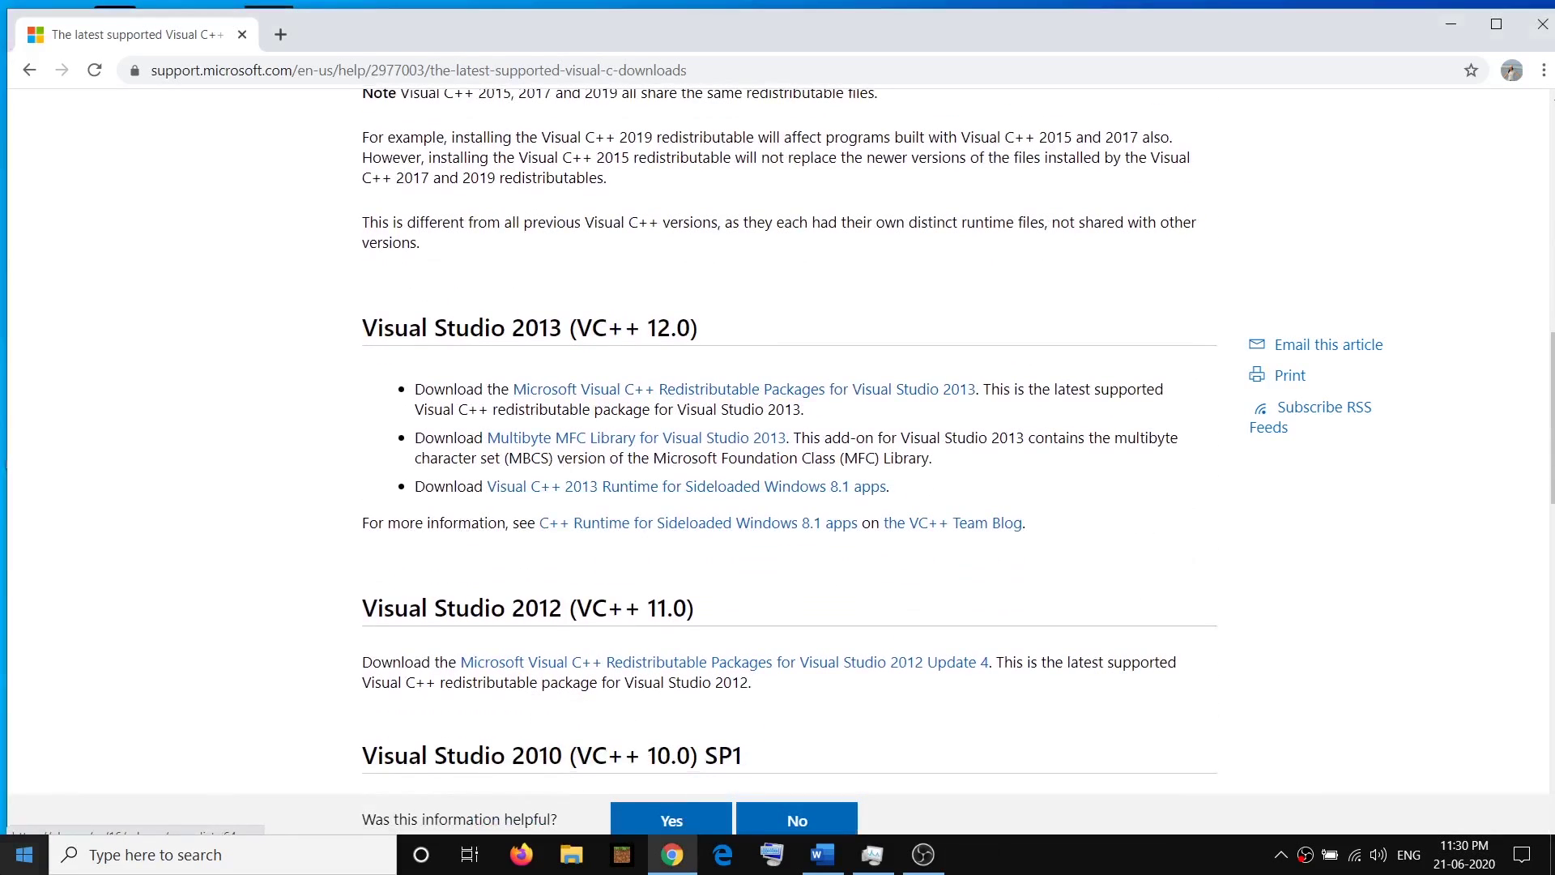
click(25, 854)
click(27, 810)
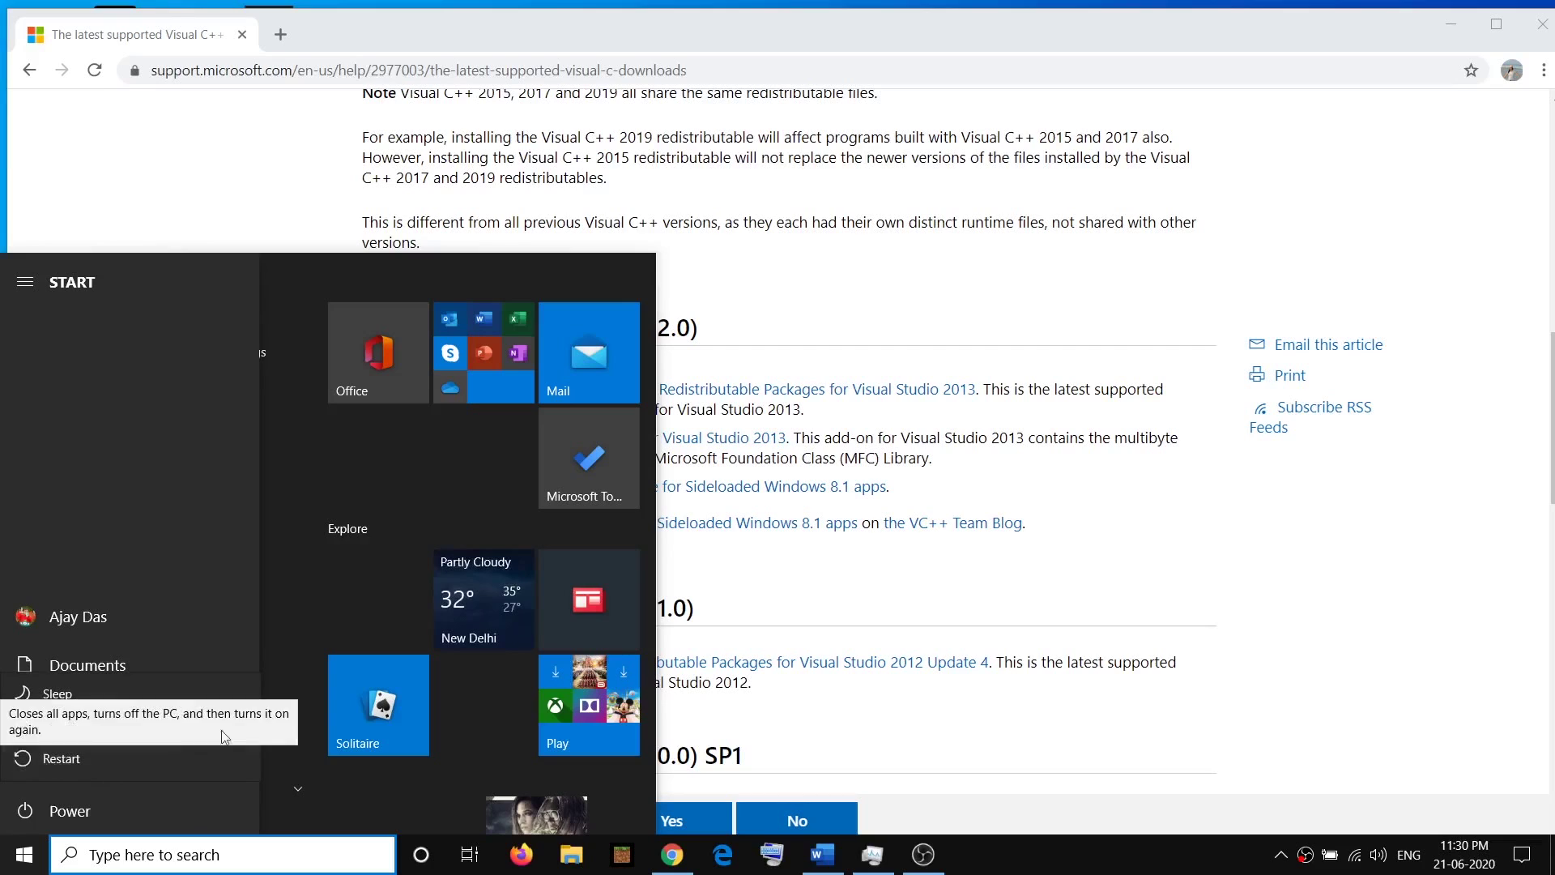
click(722, 297)
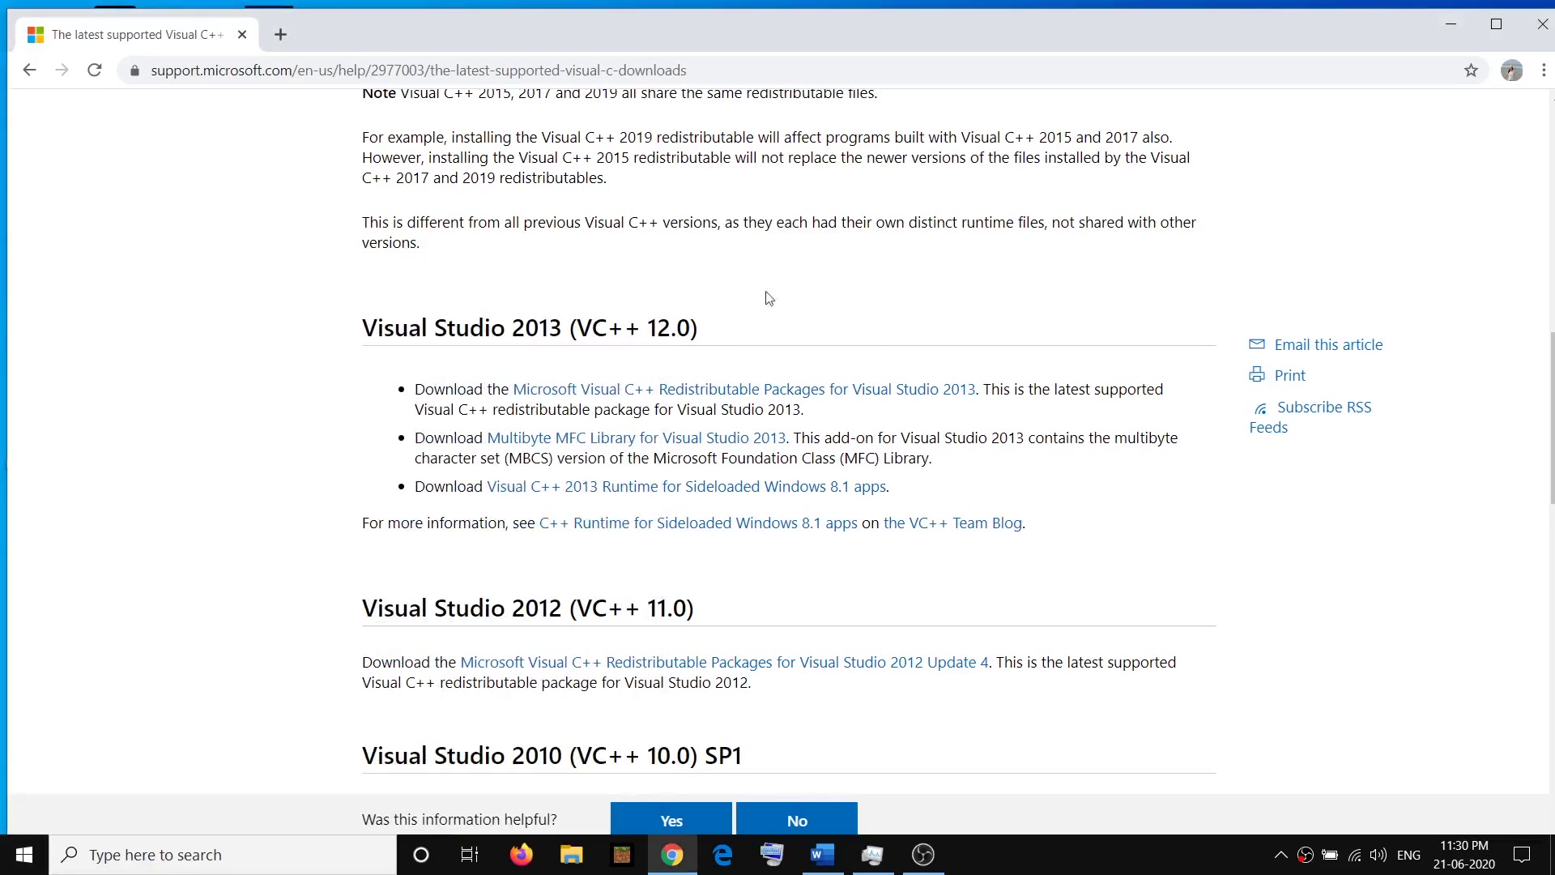
Scroll the Word notes to step 2 and select the msvcp110.dll file path
click(822, 854)
scroll(701, 474, down, 2)
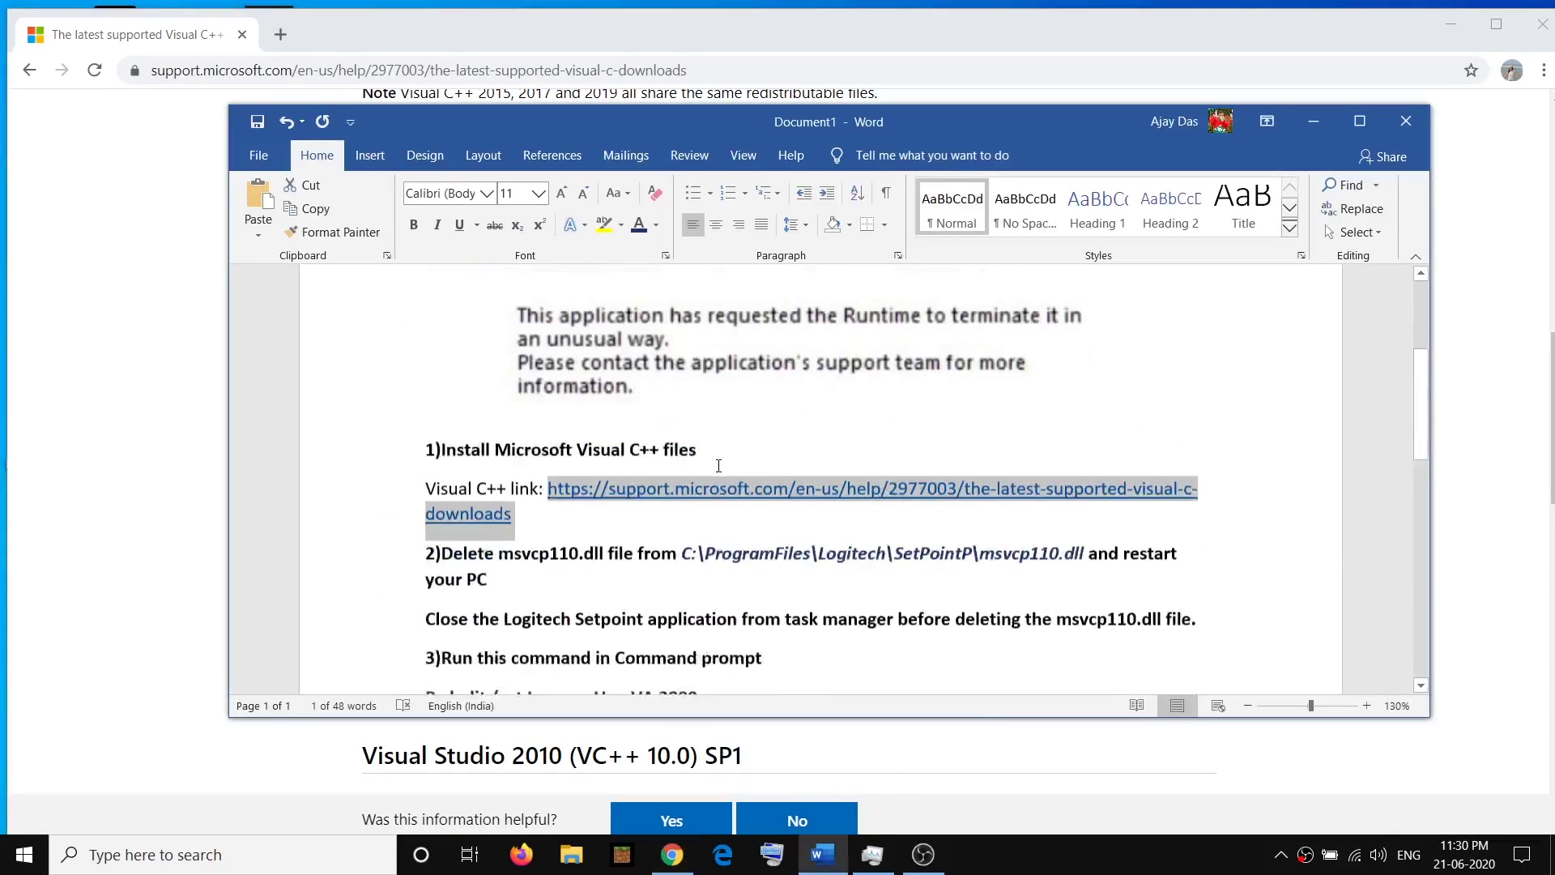
scroll(718, 465, down, 1)
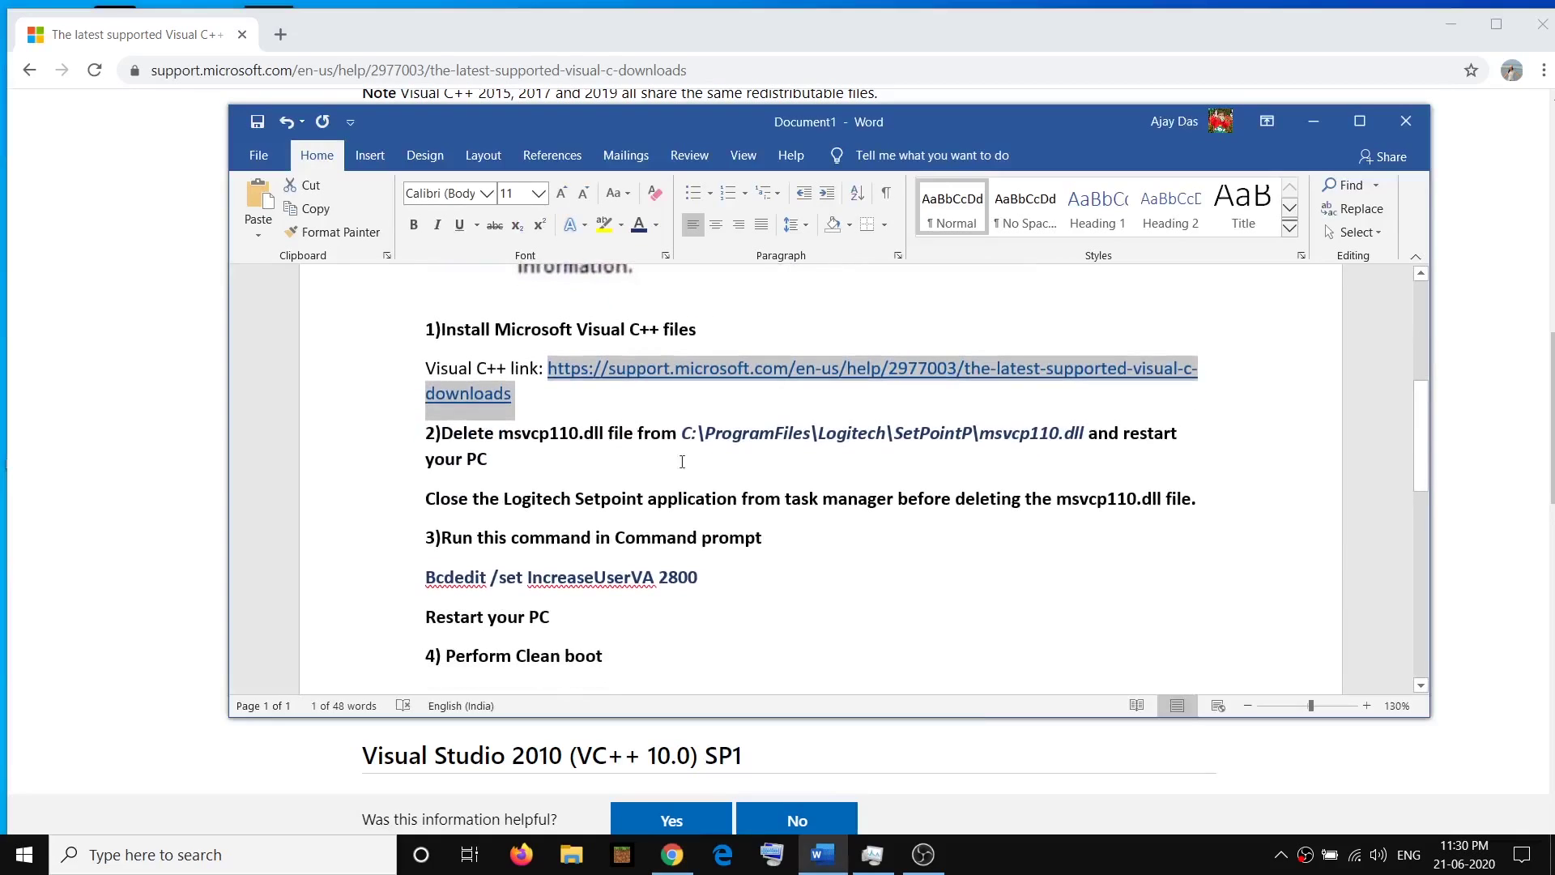
drag(503, 443, 1086, 441)
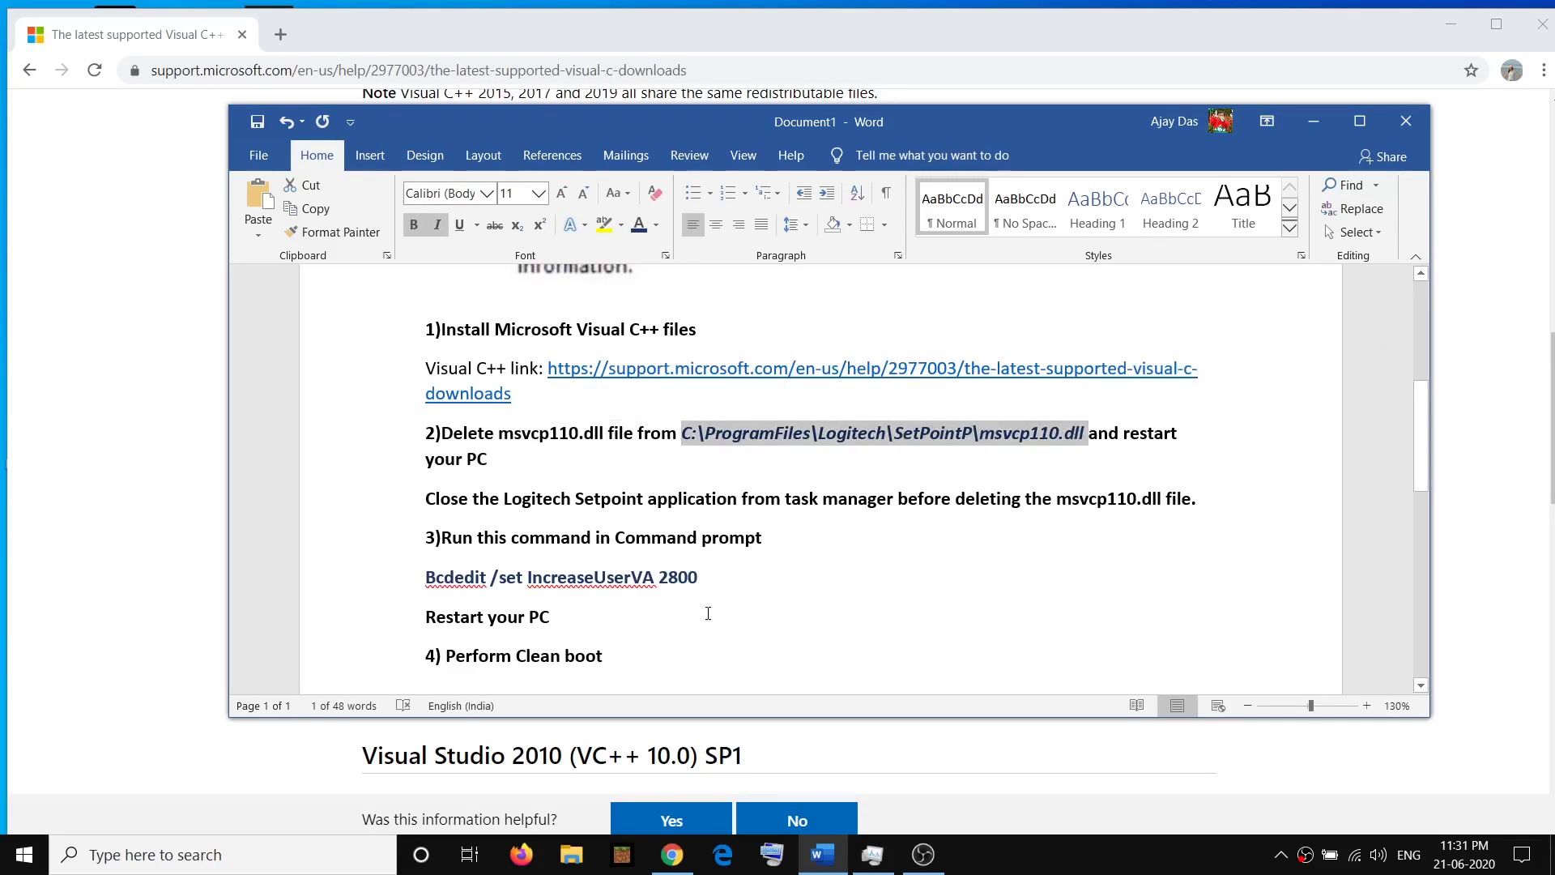
click(570, 869)
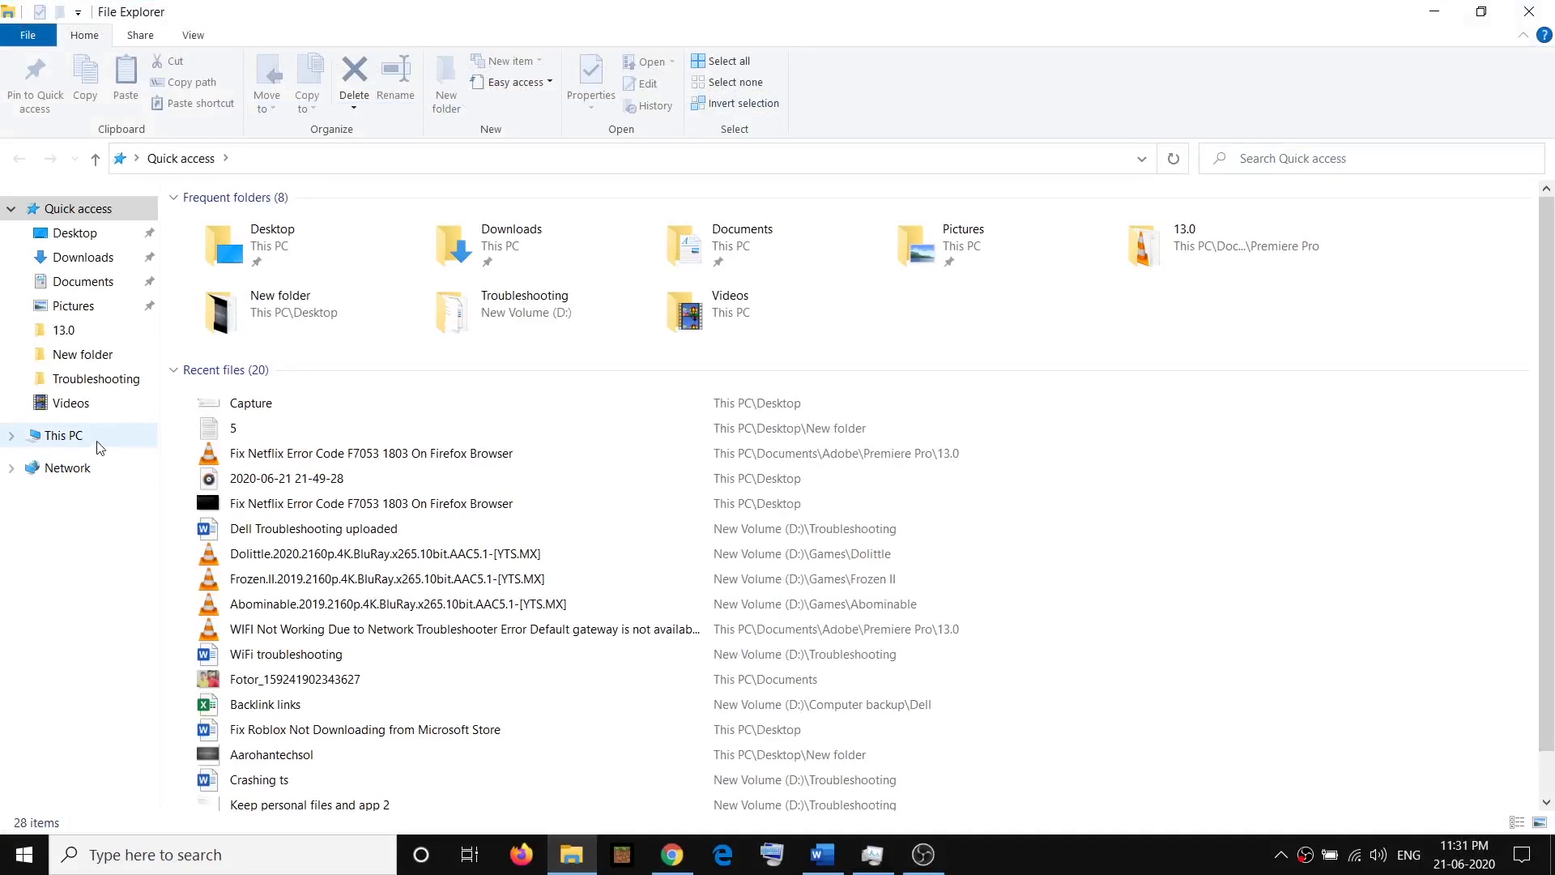
Navigate to C:\Program Files\Logitech\SetPointP in File Explorer
click(82, 435)
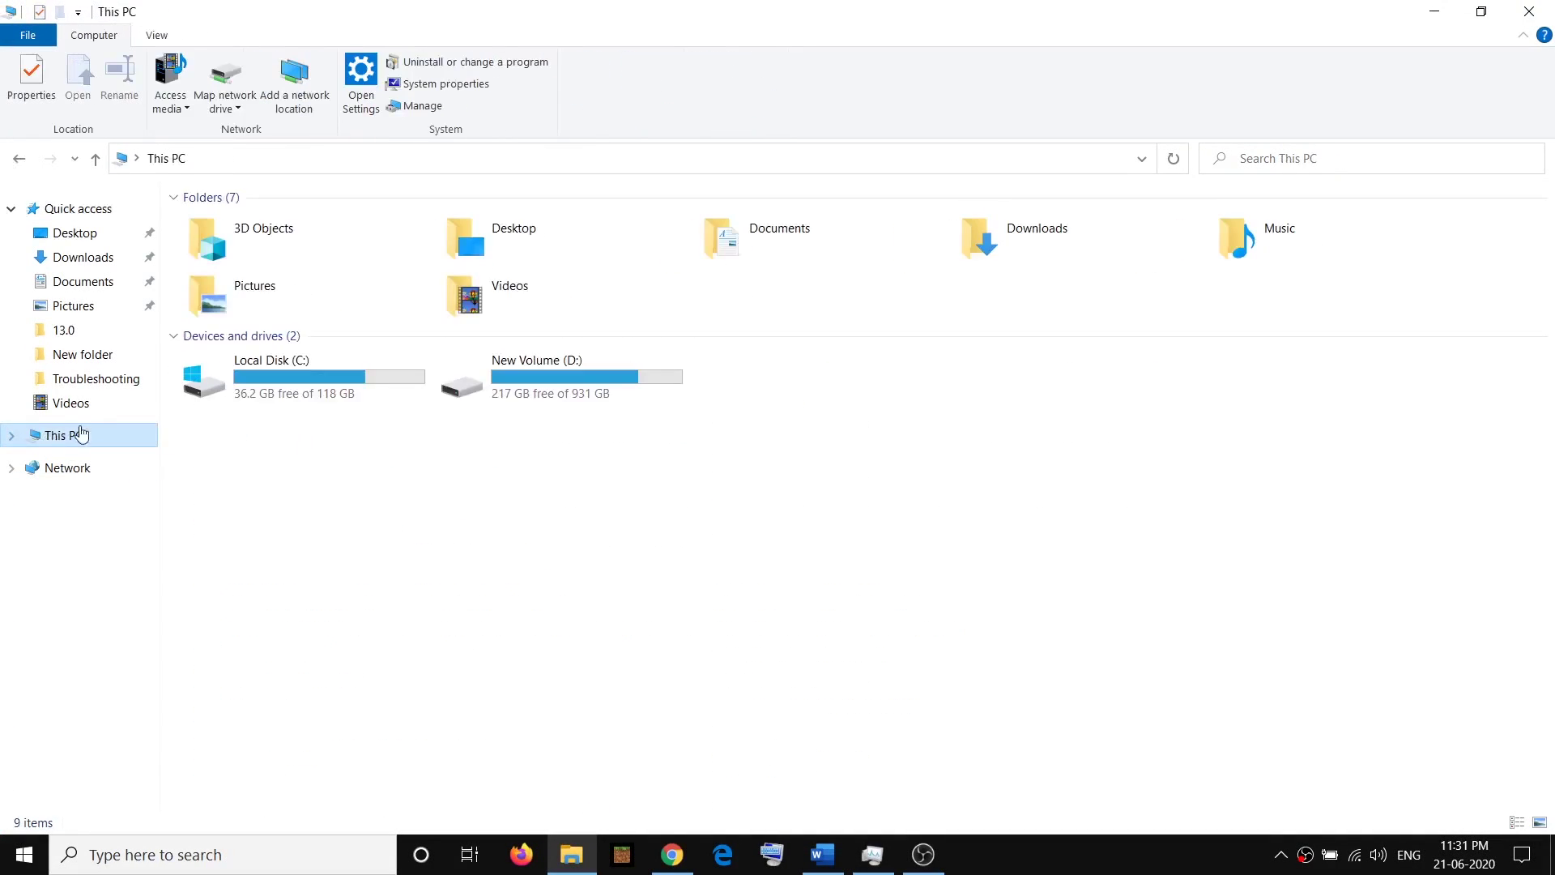
double_click(314, 378)
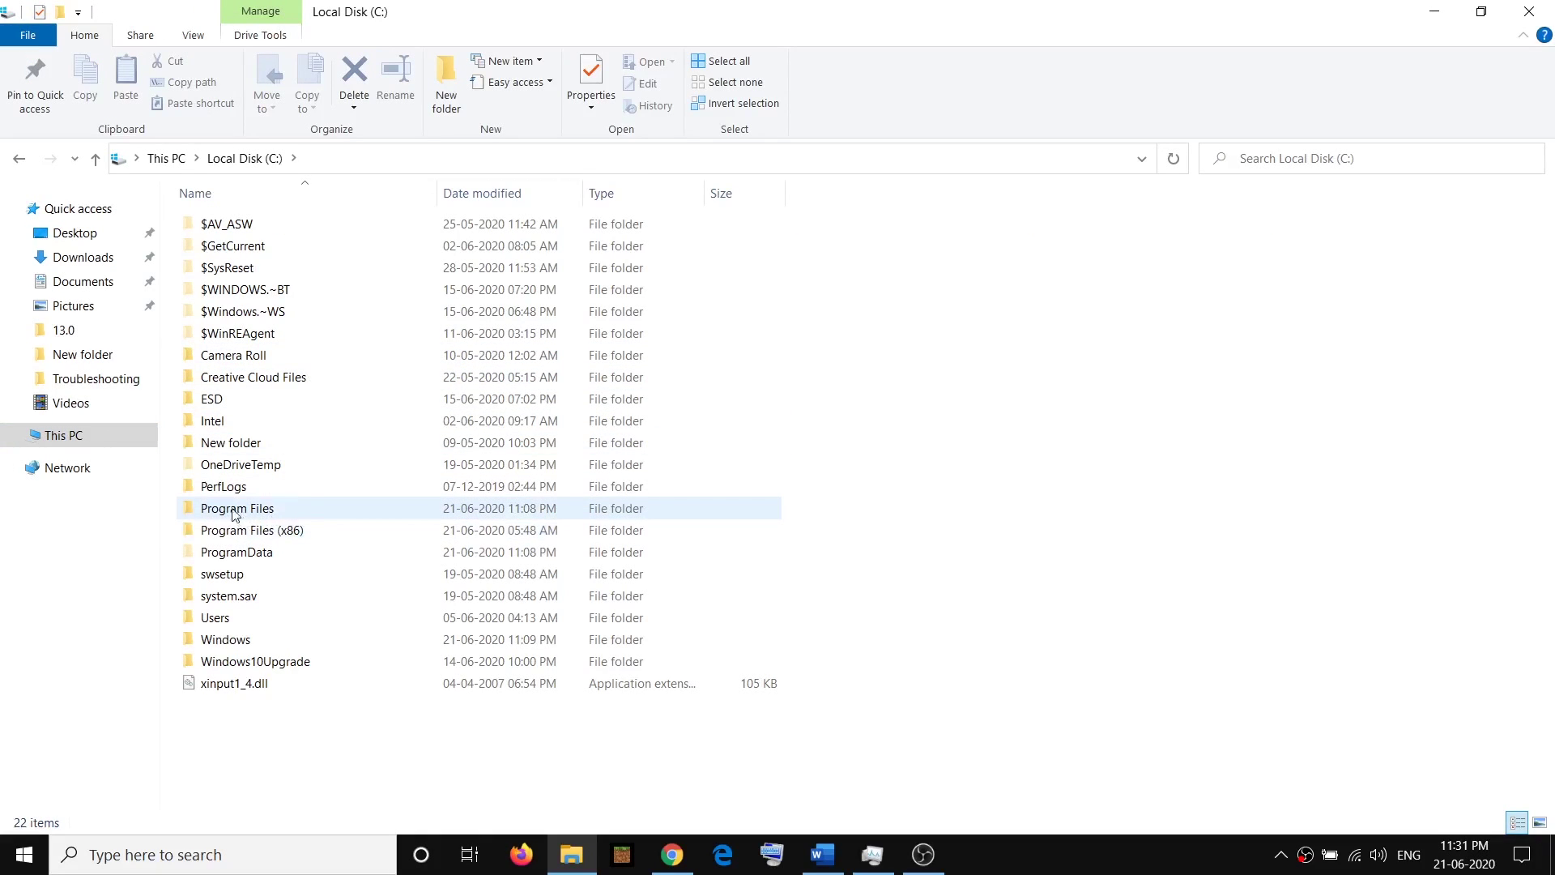
double_click(264, 510)
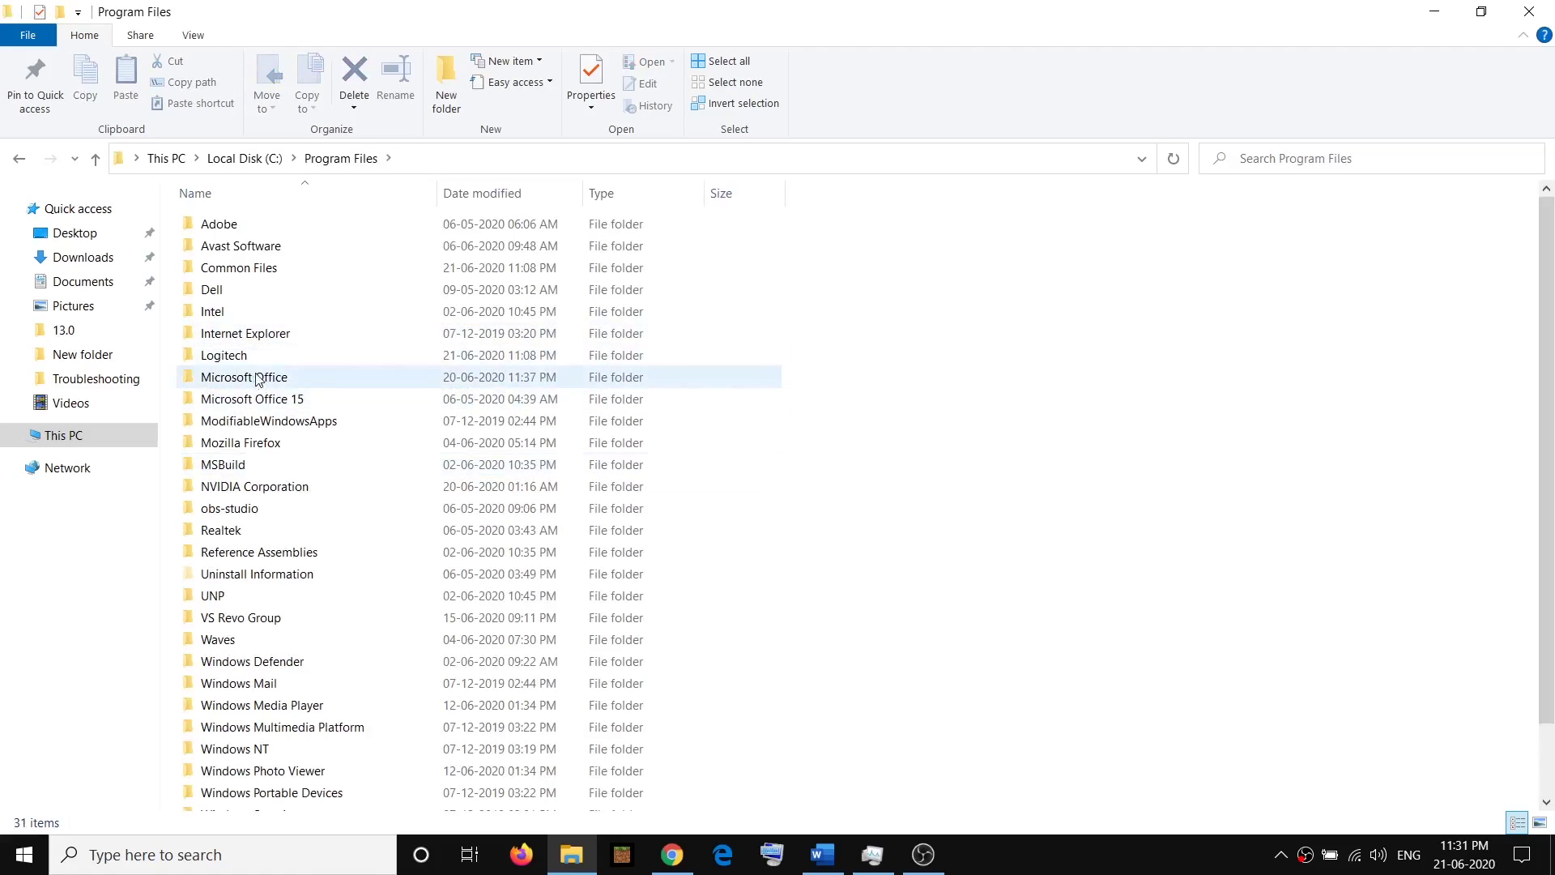
click(246, 362)
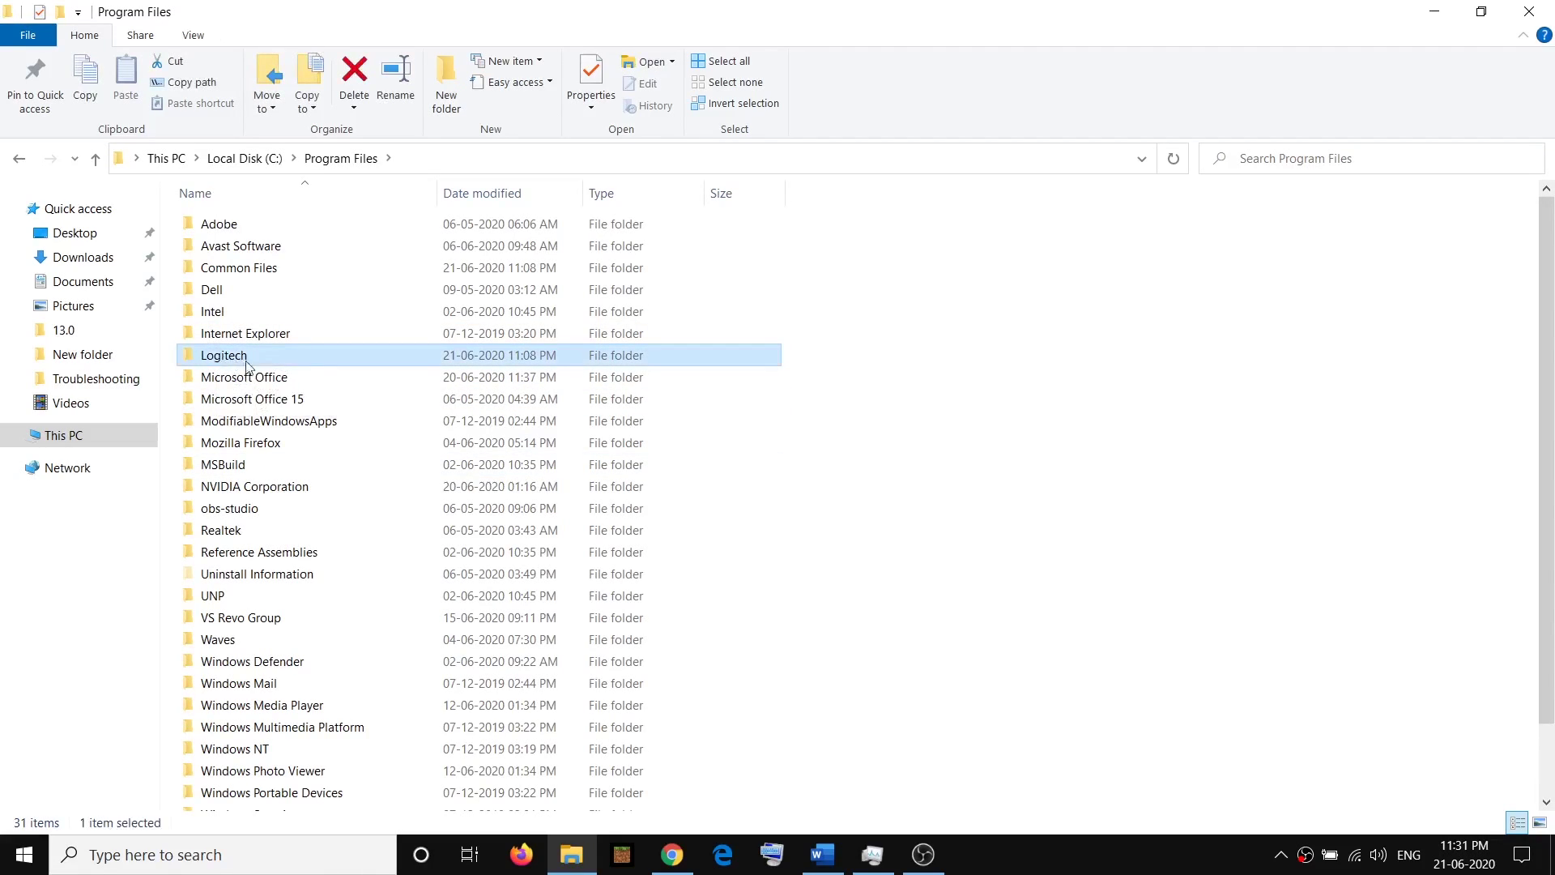
click(226, 357)
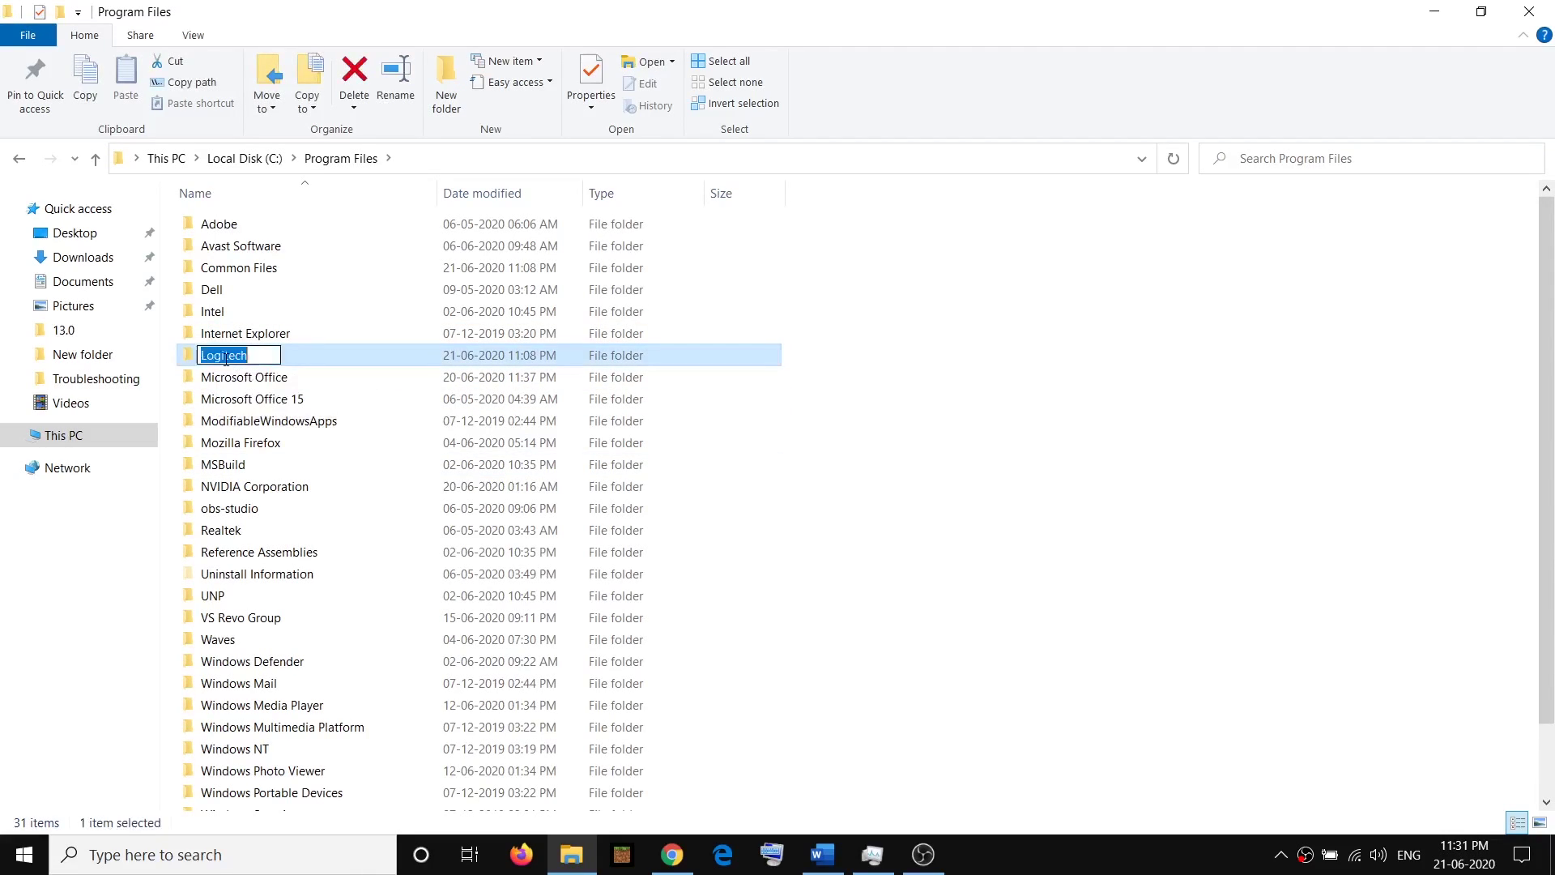
double_click(291, 357)
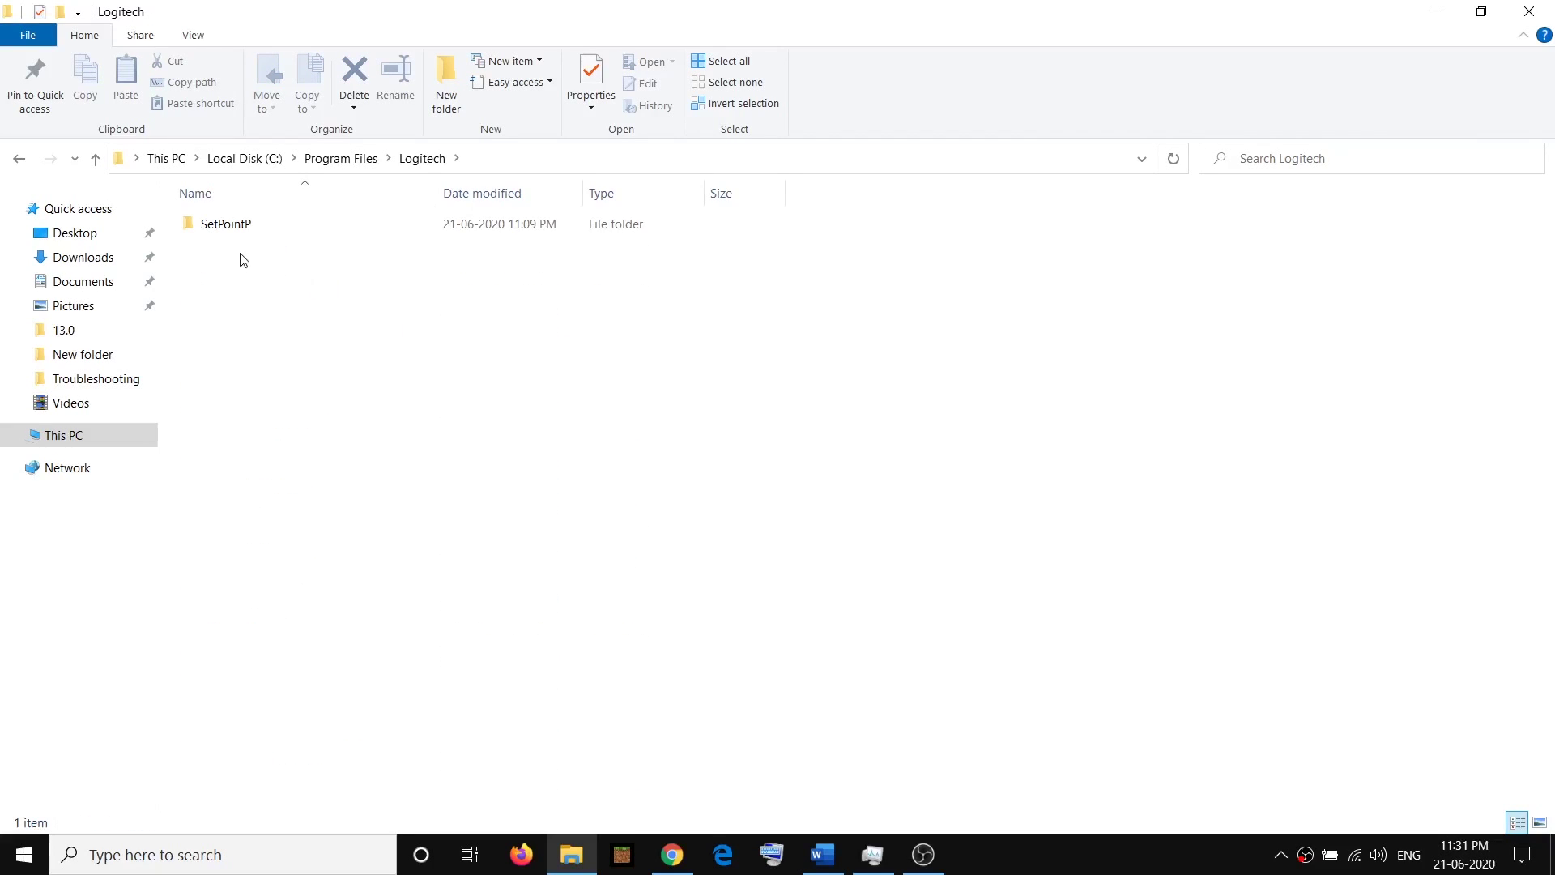
double_click(270, 235)
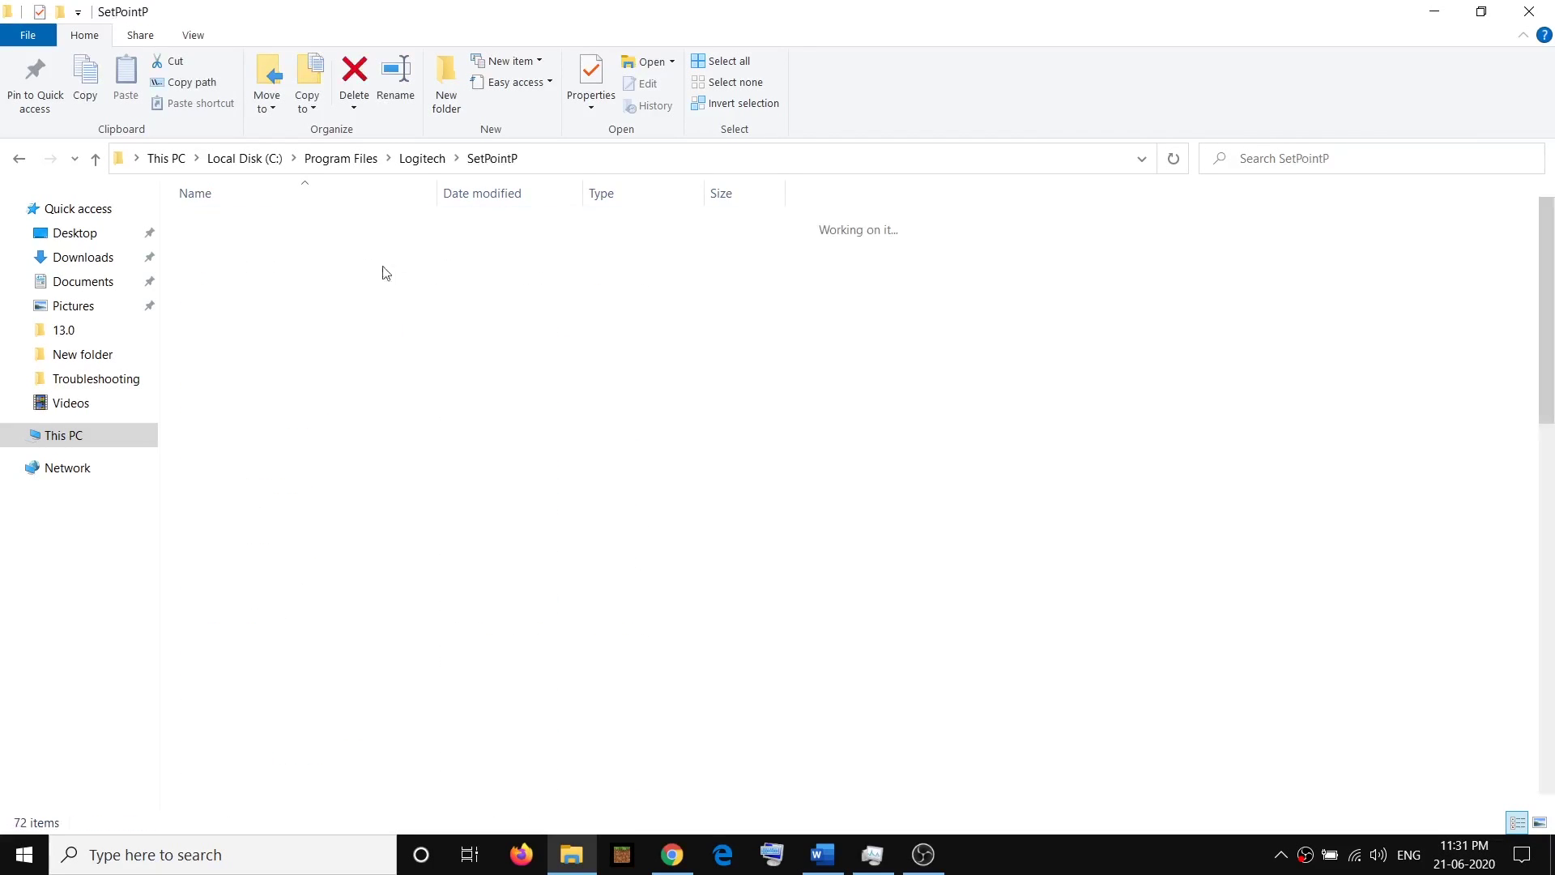
Scroll the 72-item SetPointP list and select msvcp110.dll
scroll(356, 542, down, 3)
scroll(365, 551, down, 9)
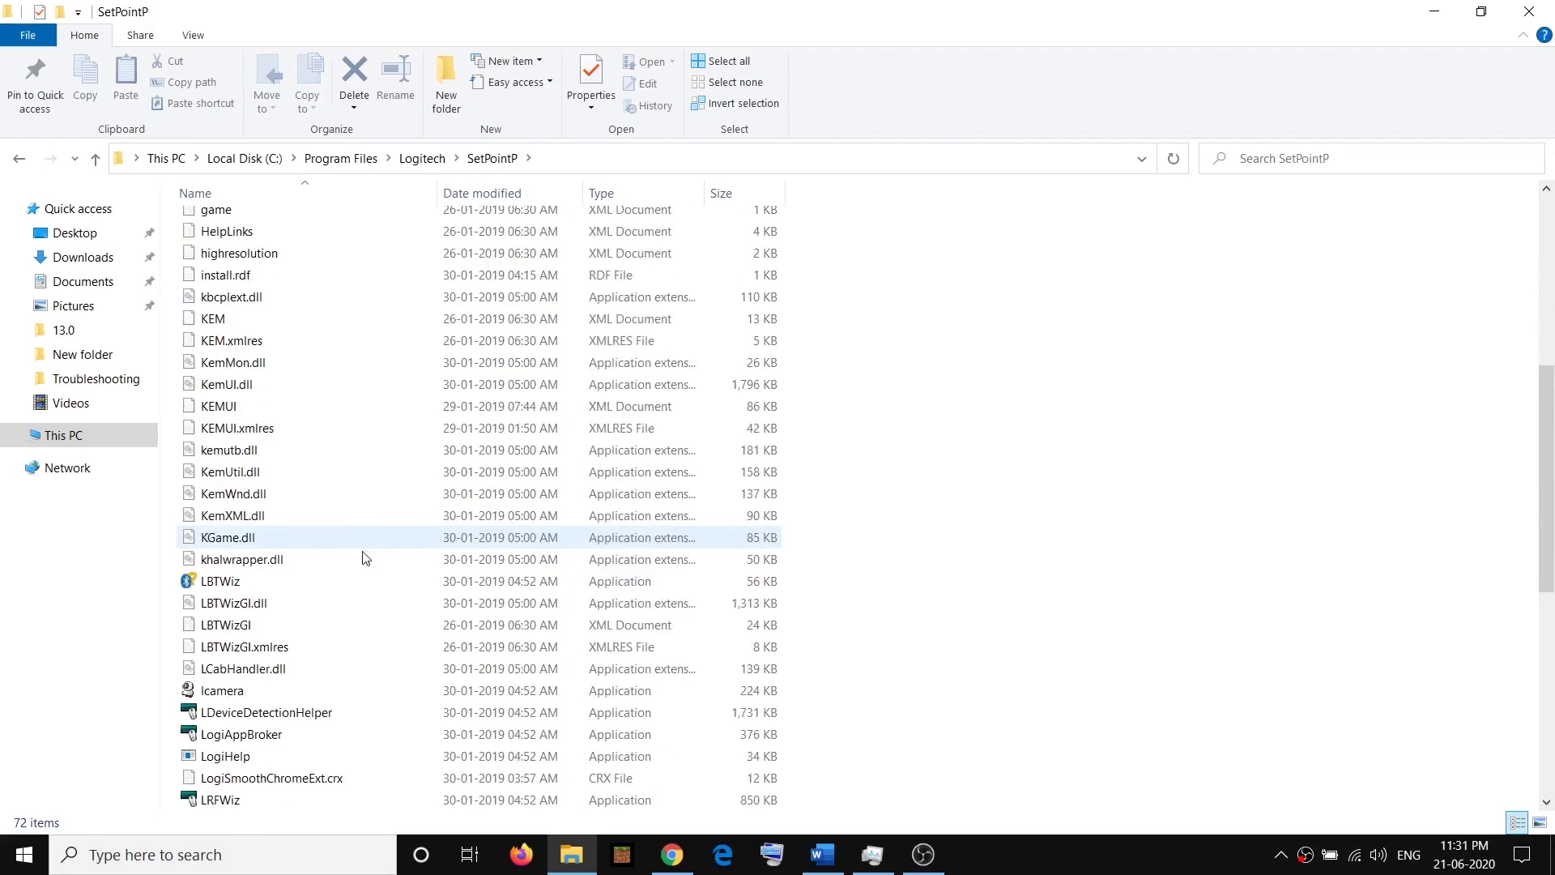
scroll(370, 559, up, 5)
scroll(370, 561, down, 5)
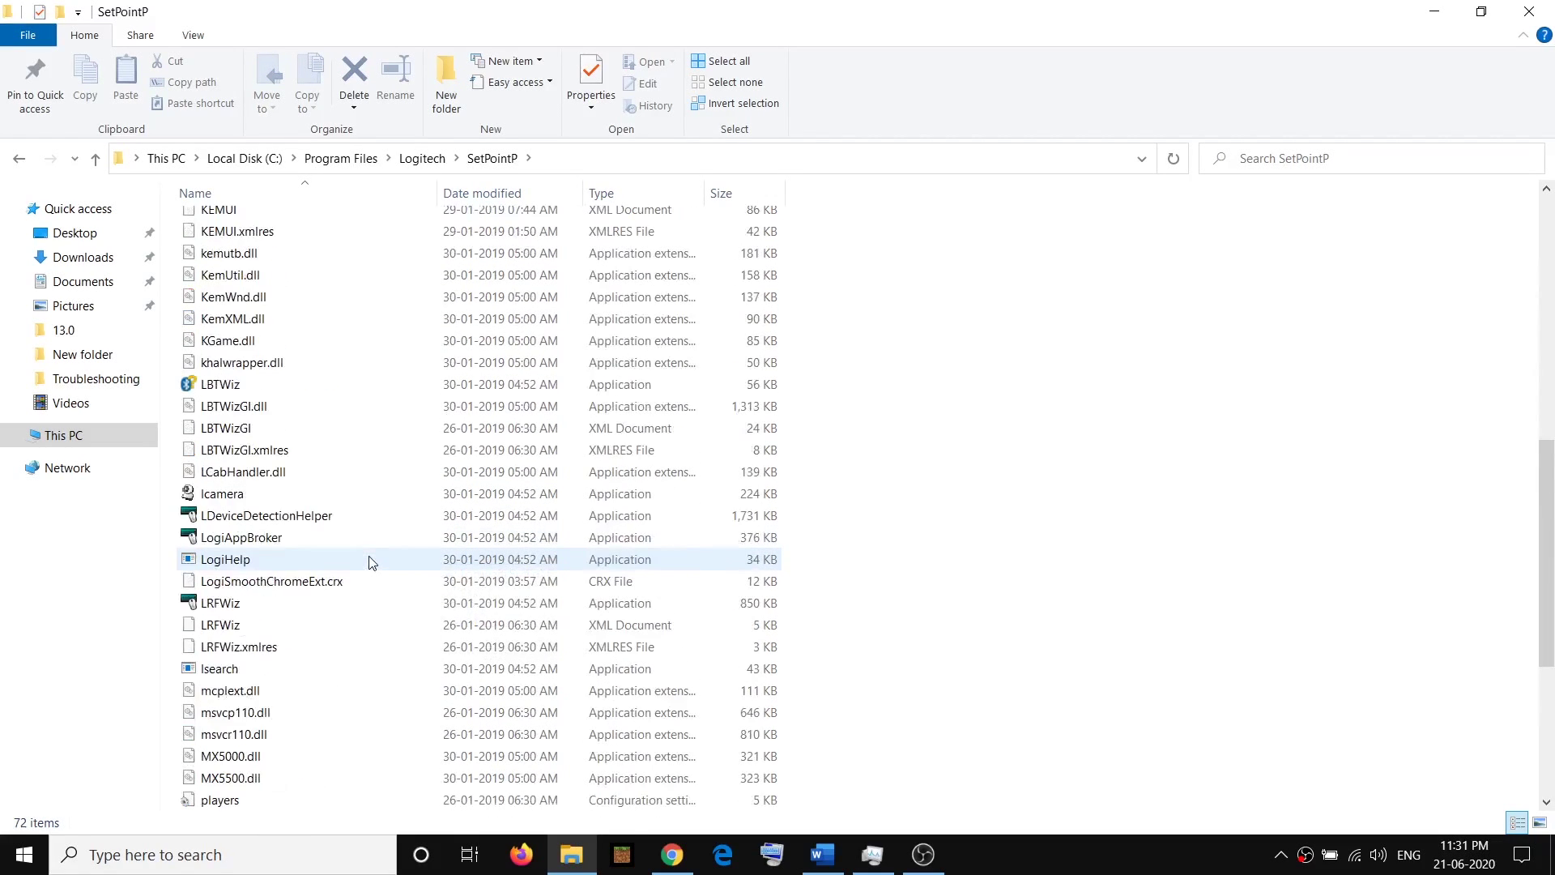
scroll(370, 561, down, 2)
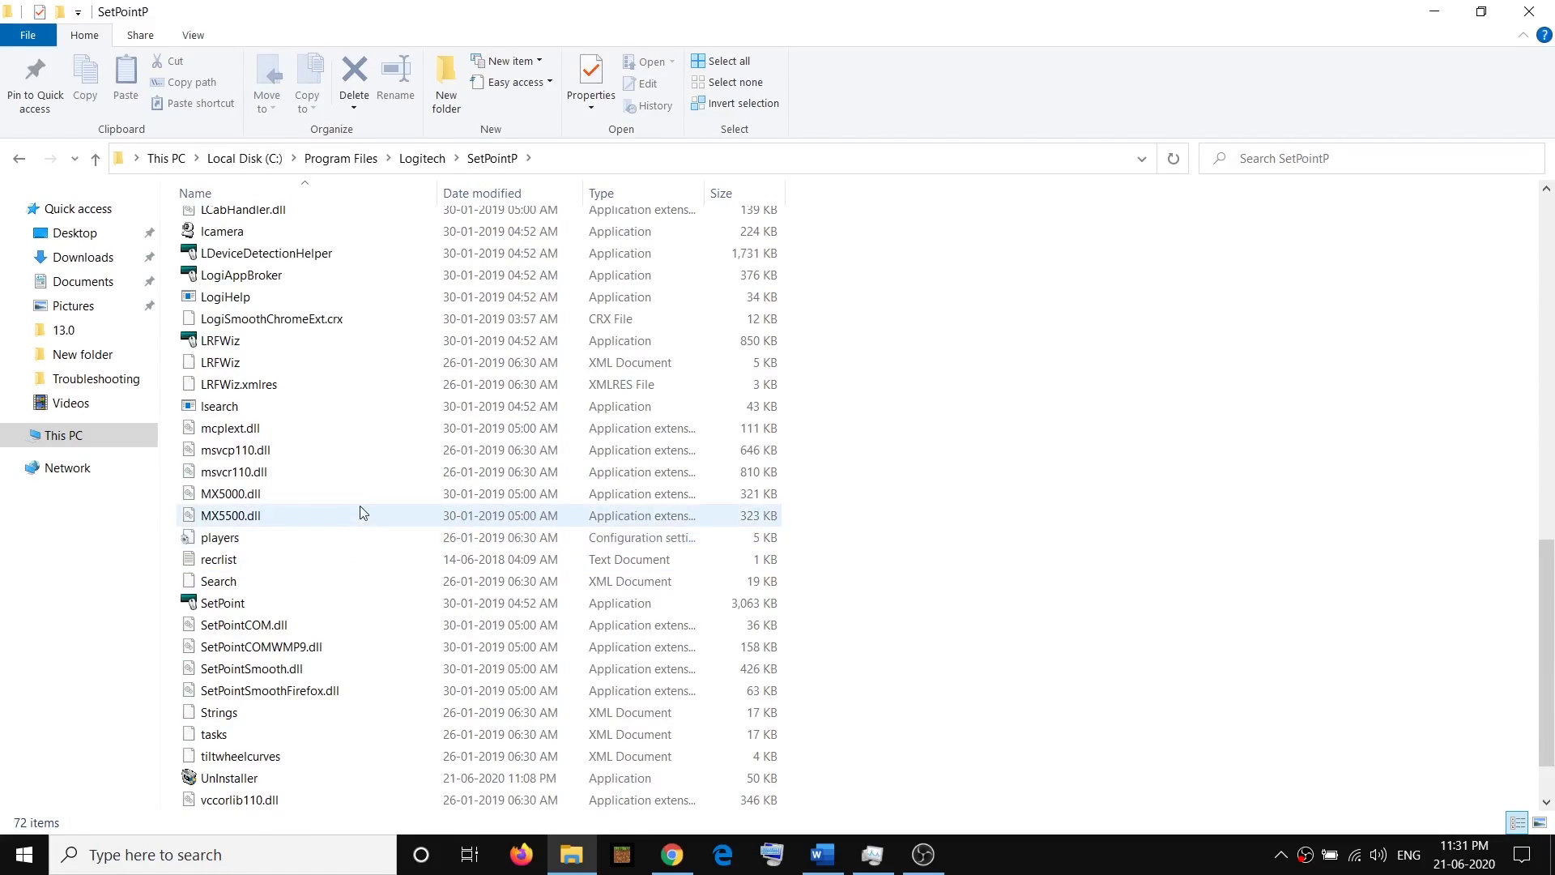
click(242, 451)
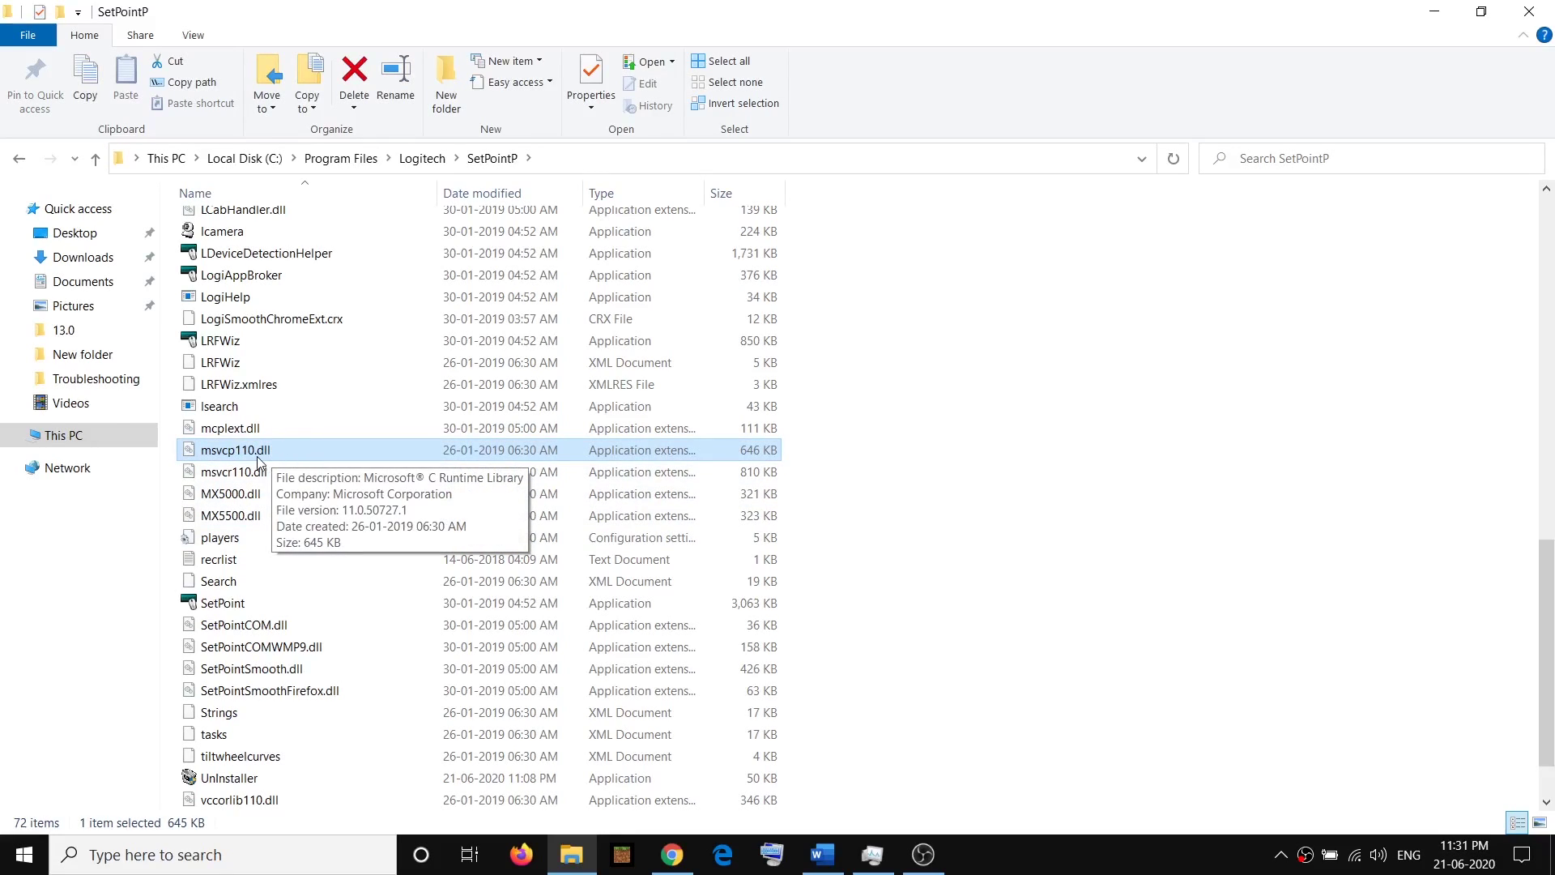
Delete msvcp110.dll and retry, hitting the File In Use warning from SetPoint Event Manager
right_click(259, 460)
click(467, 389)
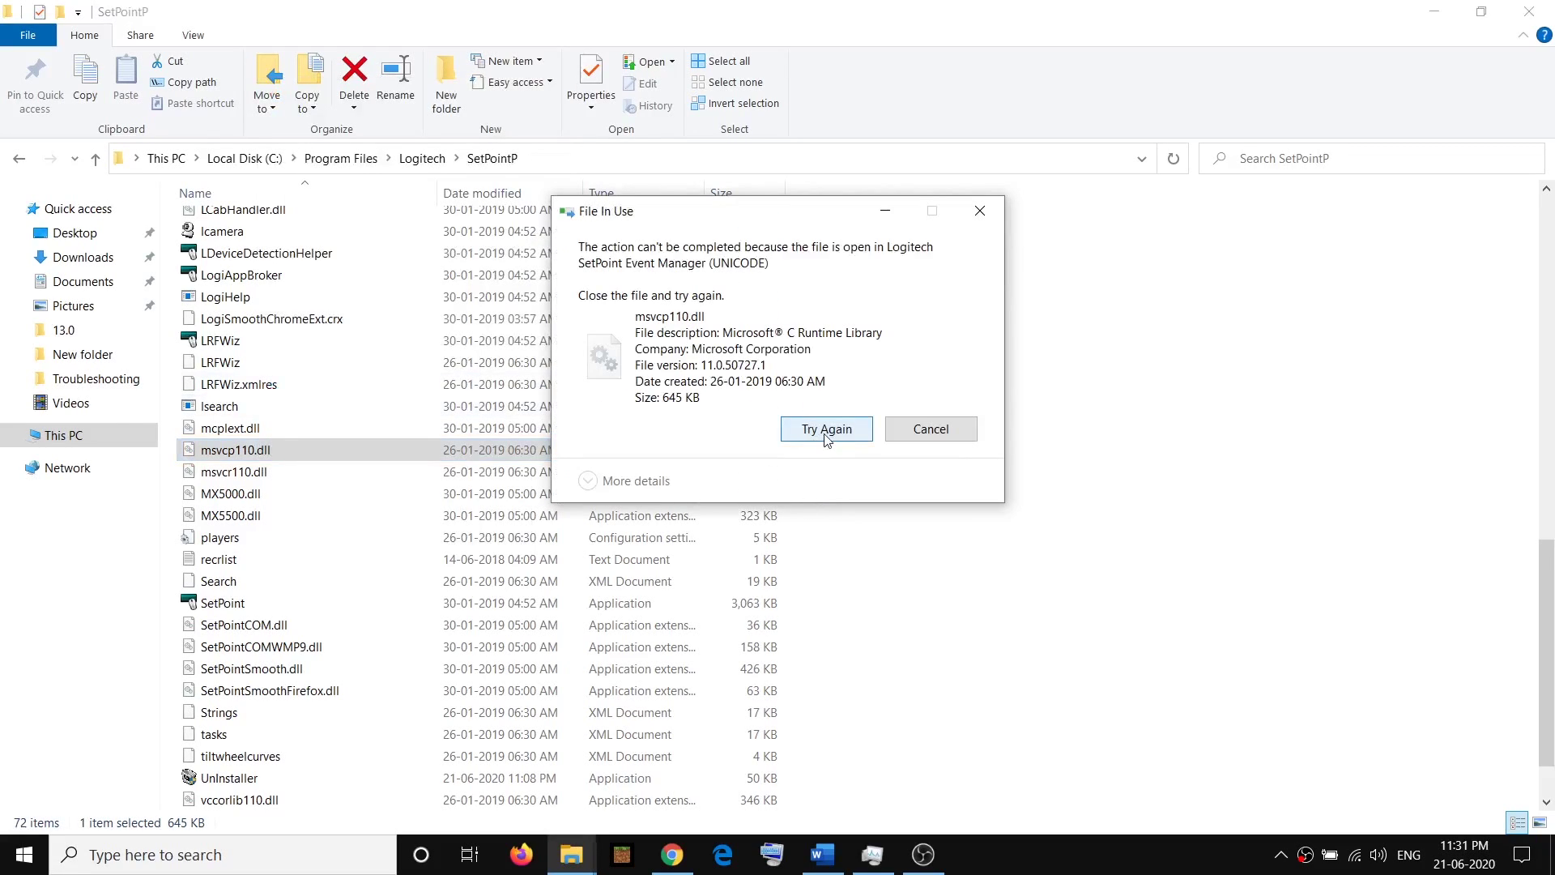
click(826, 432)
Open Task Manager from the taskbar and bring the Logitech processes into view
right_click(1063, 856)
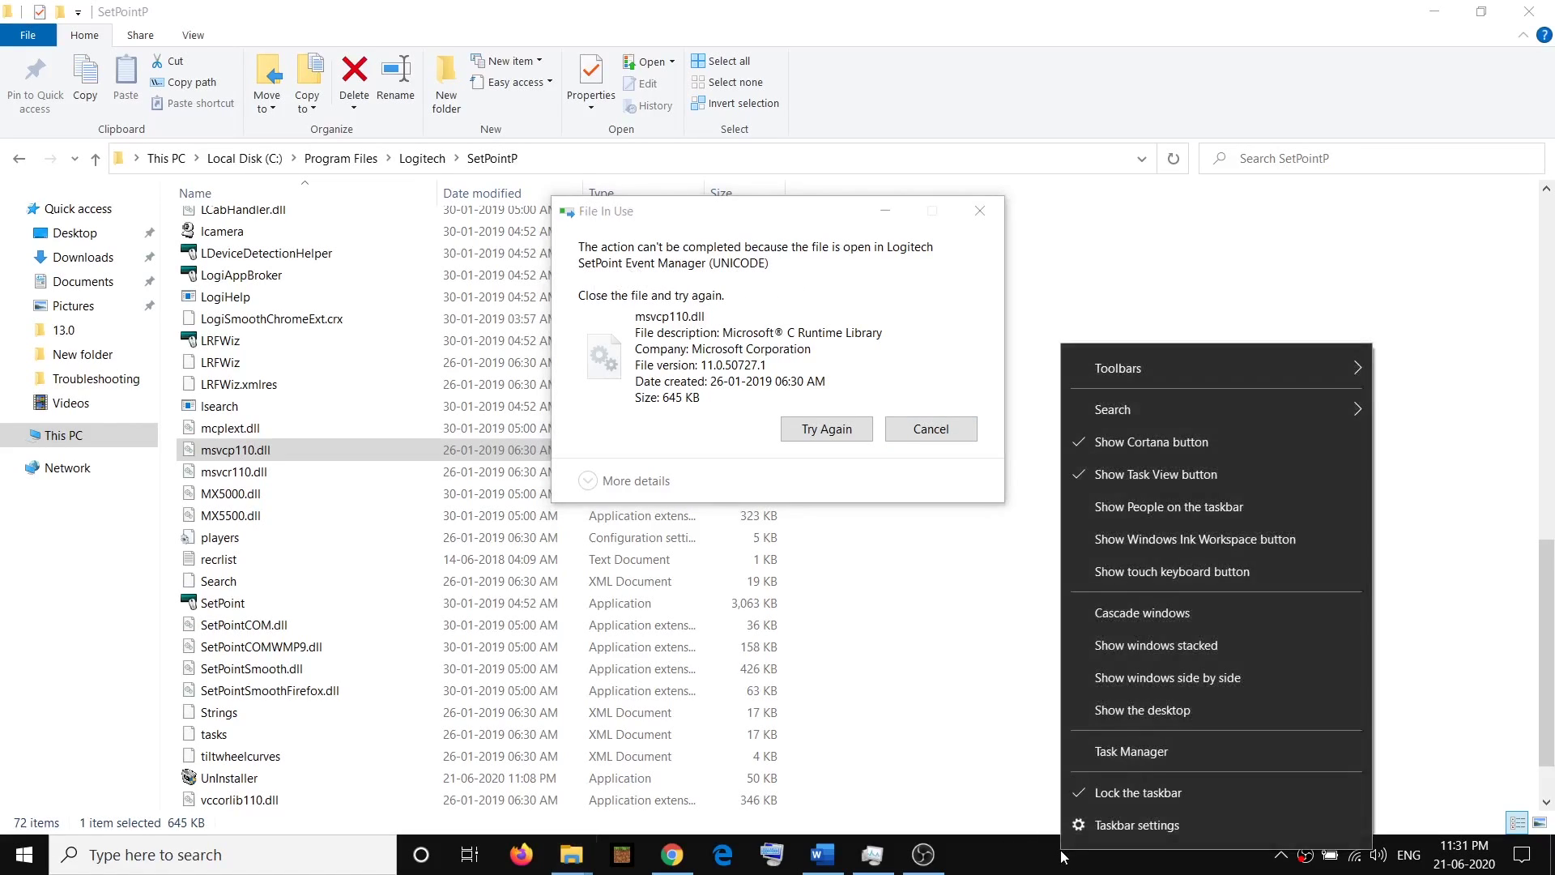
right_click(1021, 860)
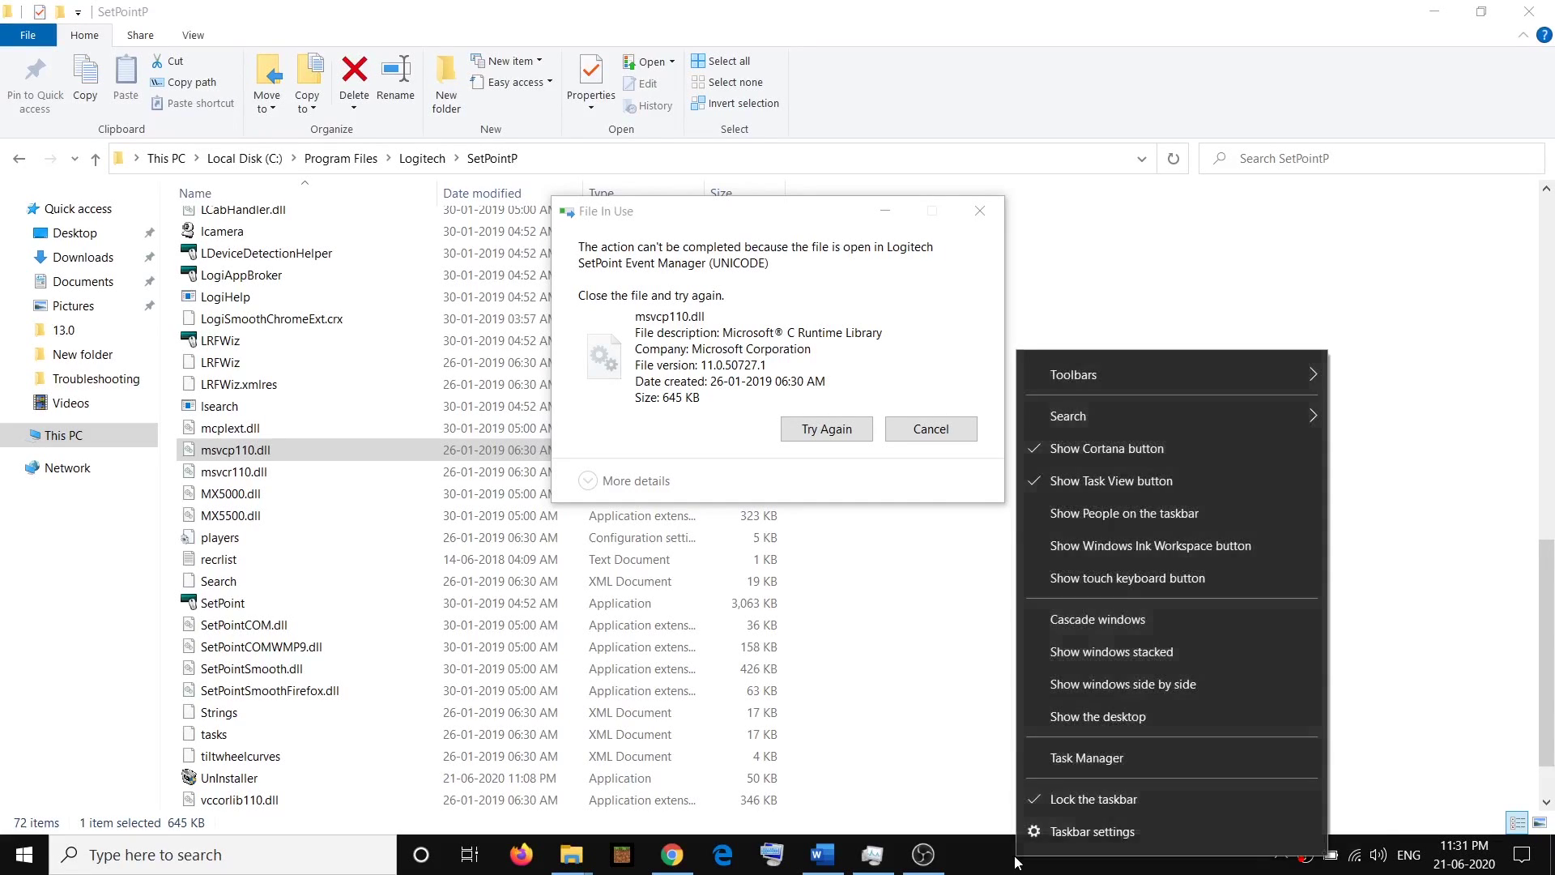
click(1110, 761)
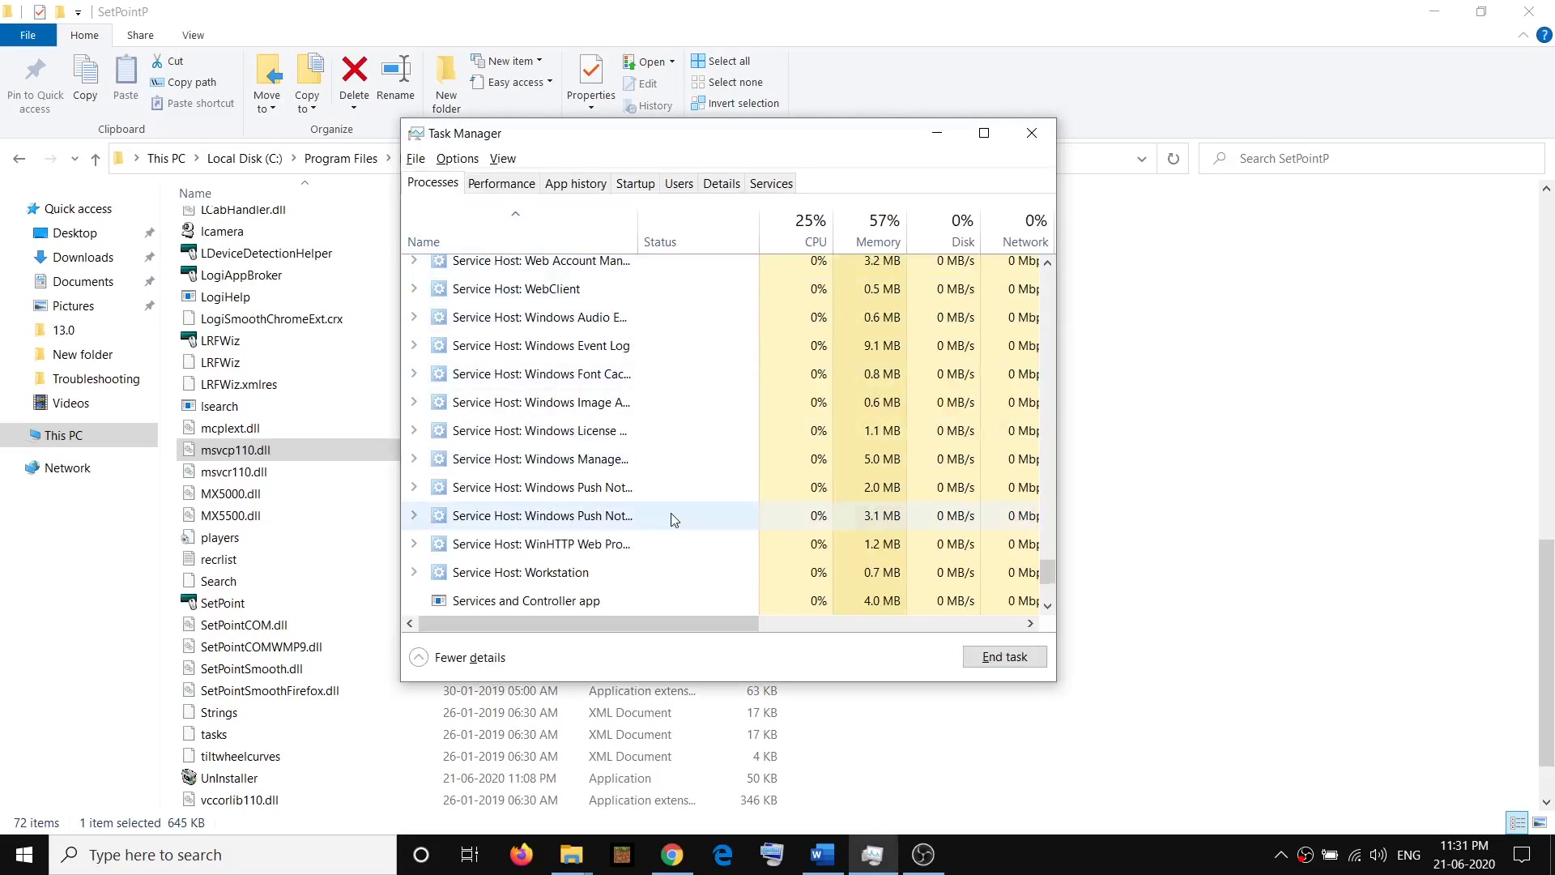
scroll(729, 526, up, 3)
drag(1045, 565, 1043, 356)
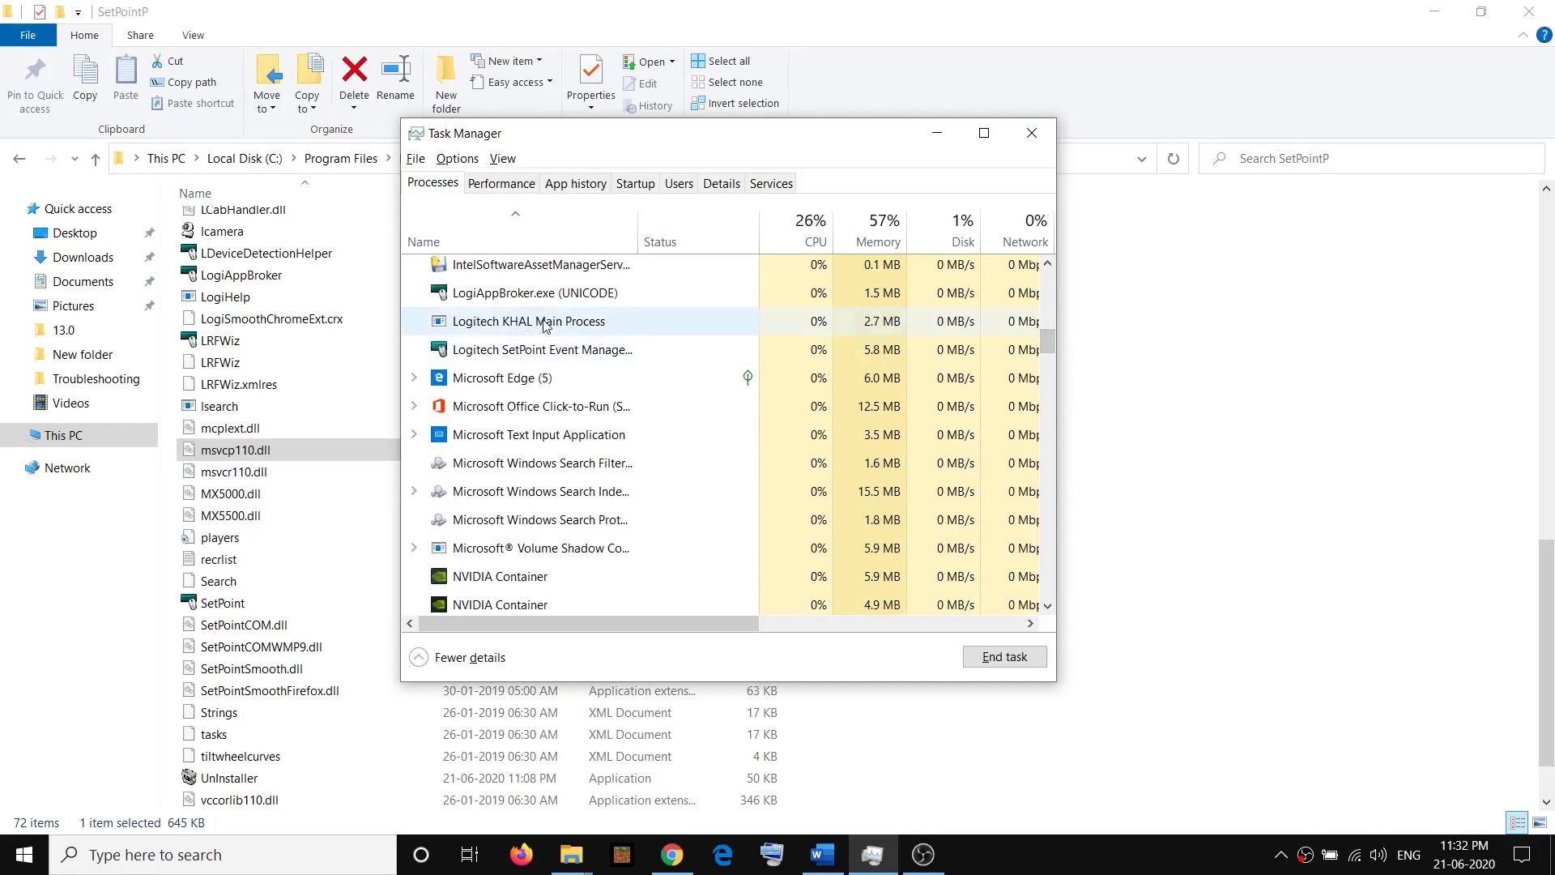
End LogiAppBroker, Logitech KHAL Main Process and SetPoint Event Manager, then retry deleting msvcp110.dll
click(538, 322)
click(539, 298)
click(1024, 658)
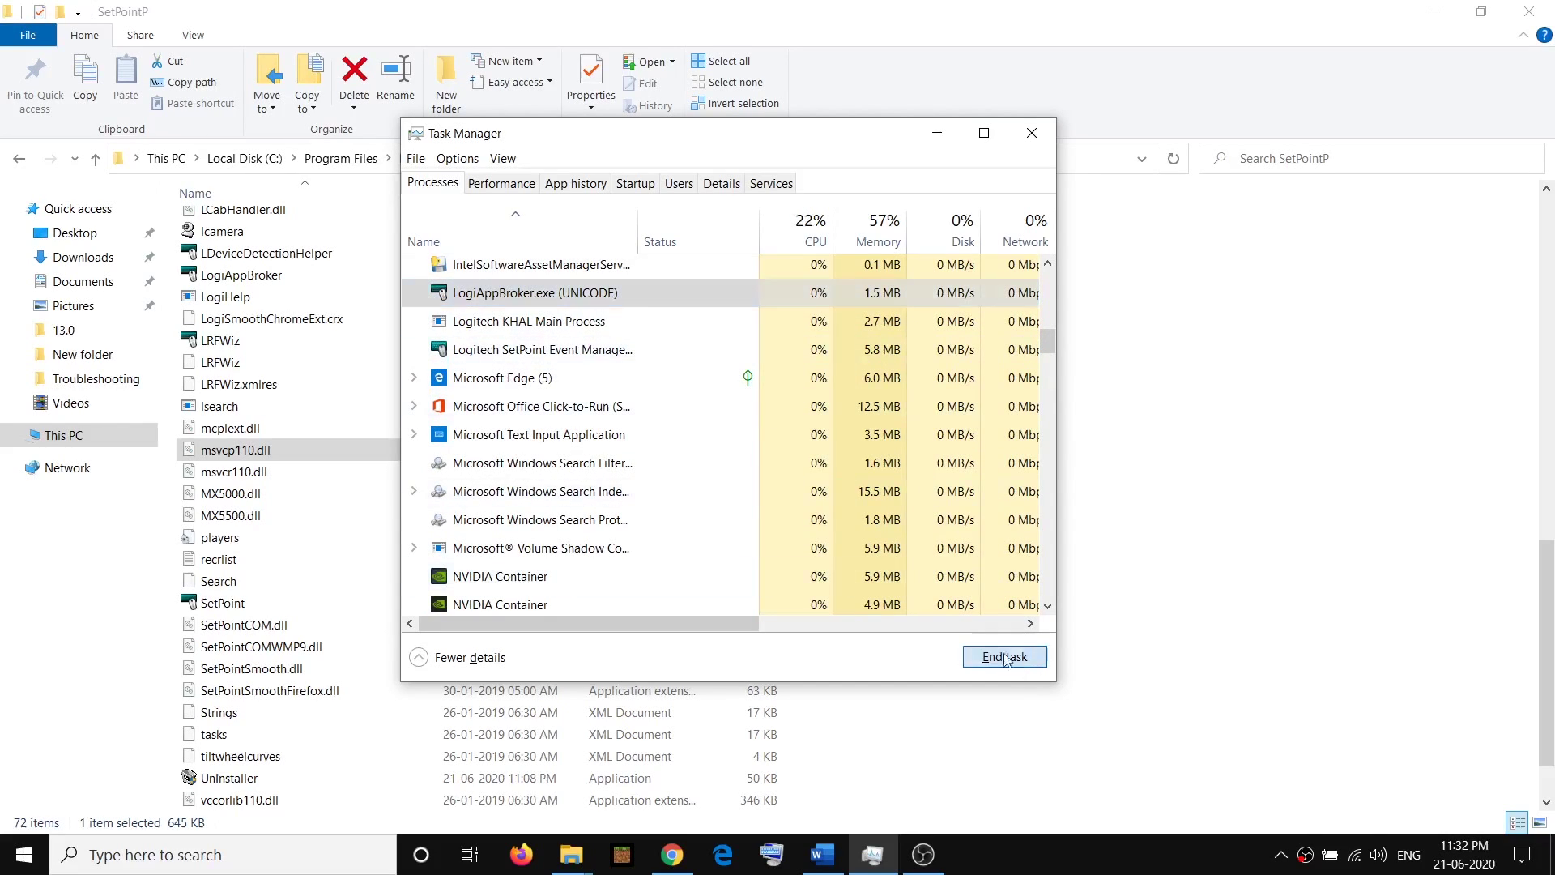
click(567, 298)
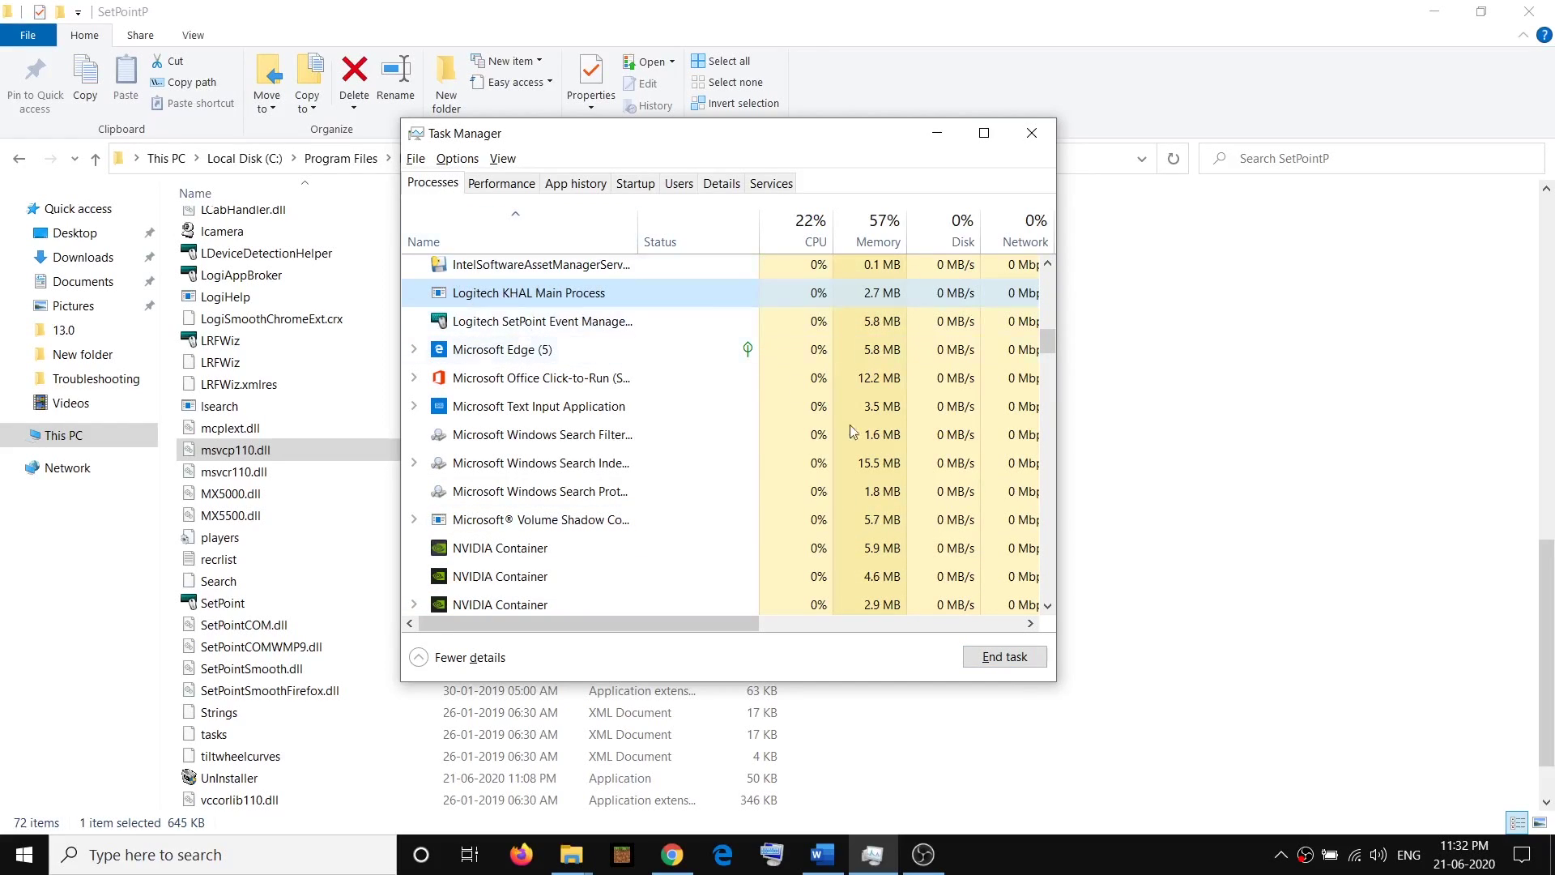
click(1004, 656)
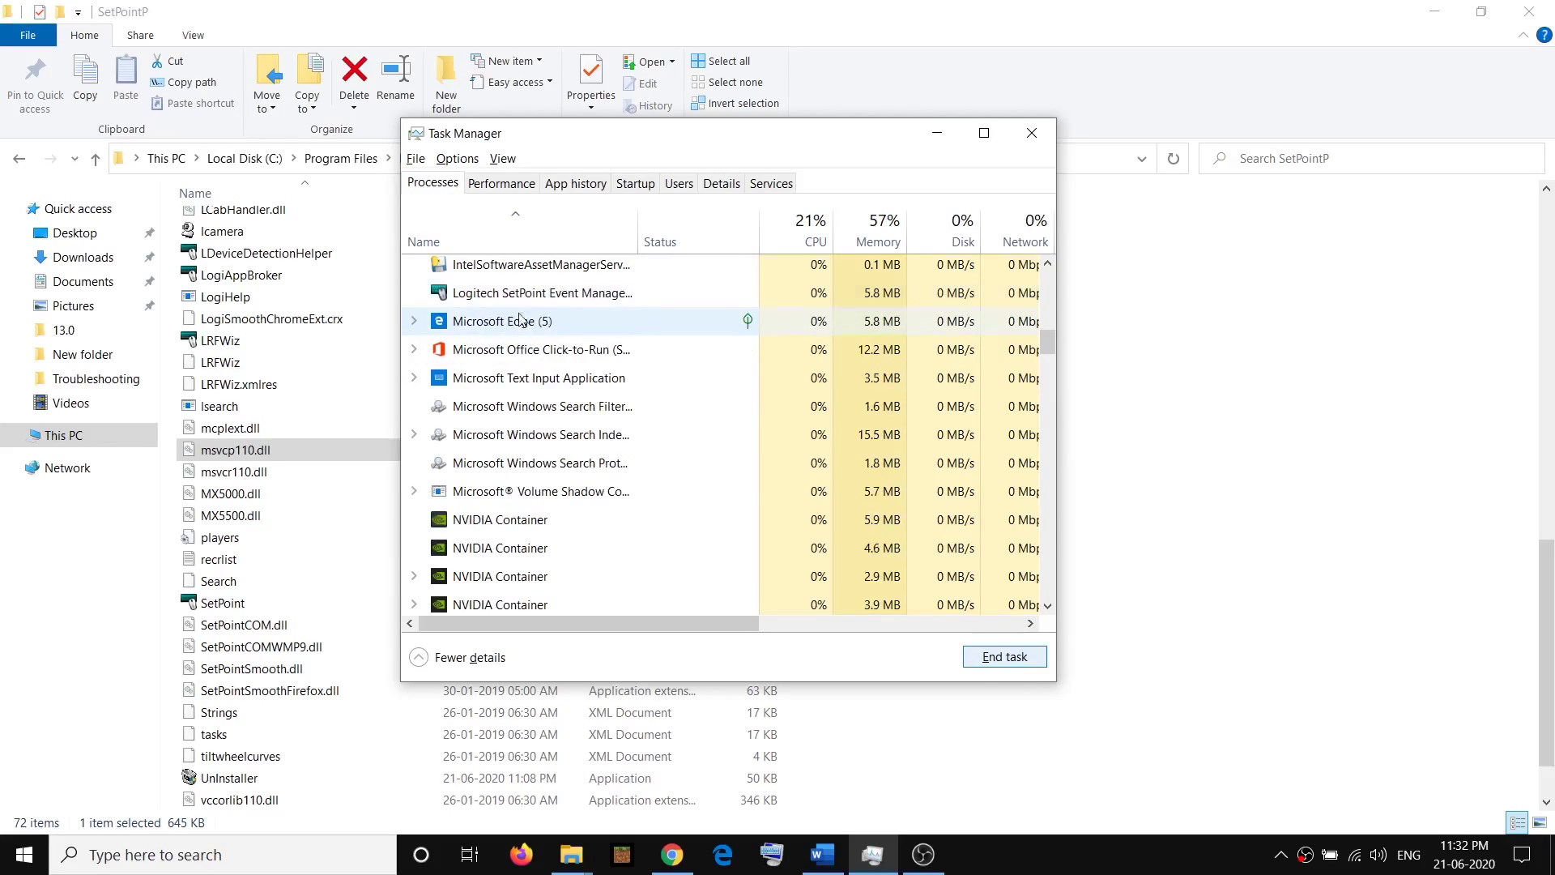
click(539, 295)
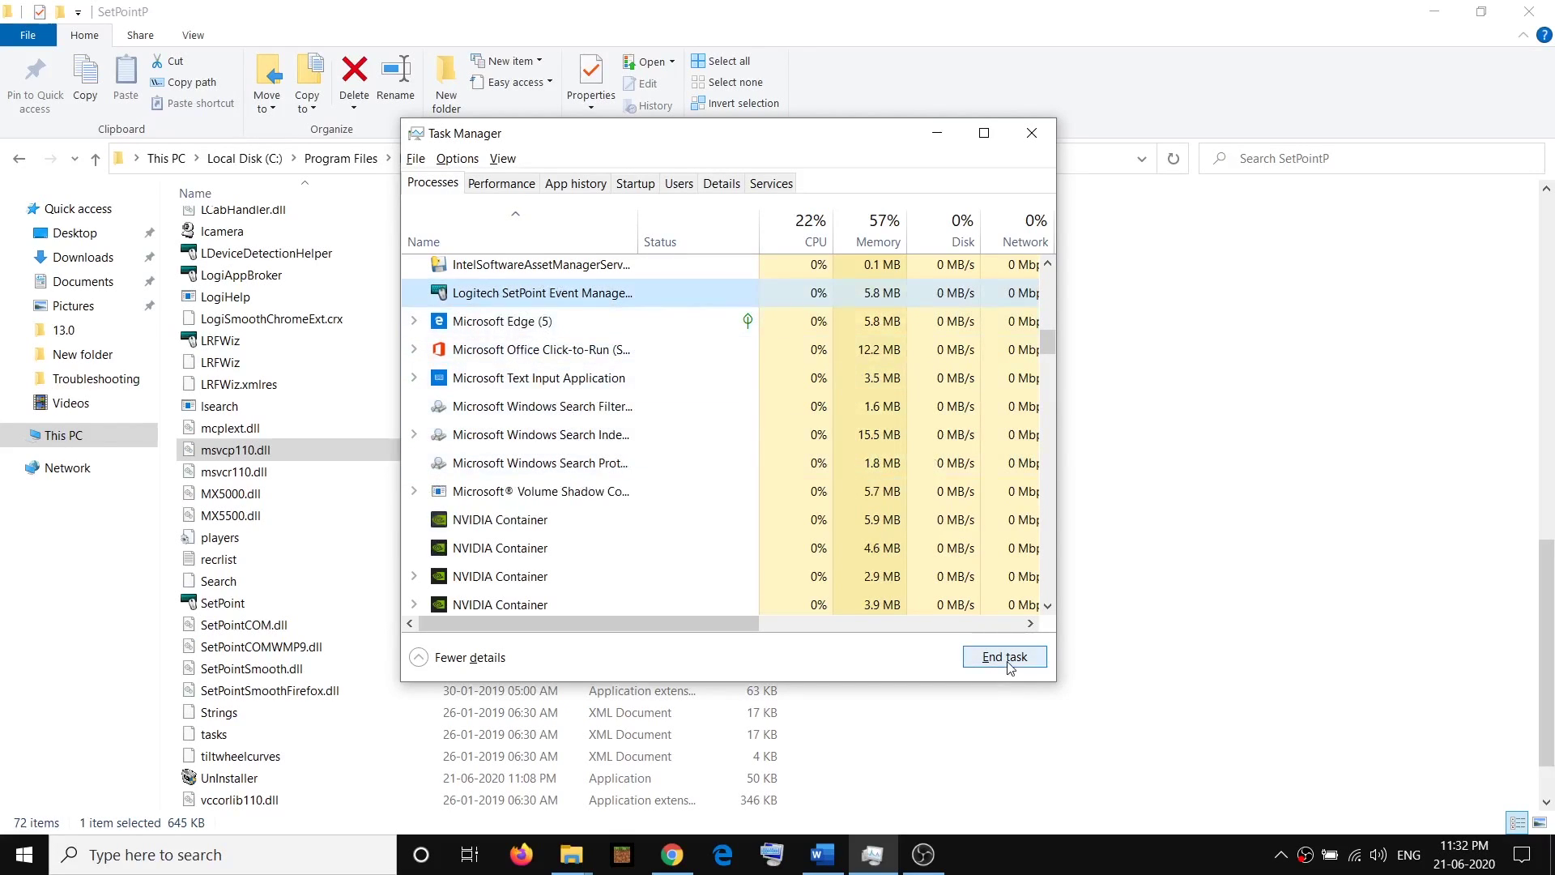
click(1008, 662)
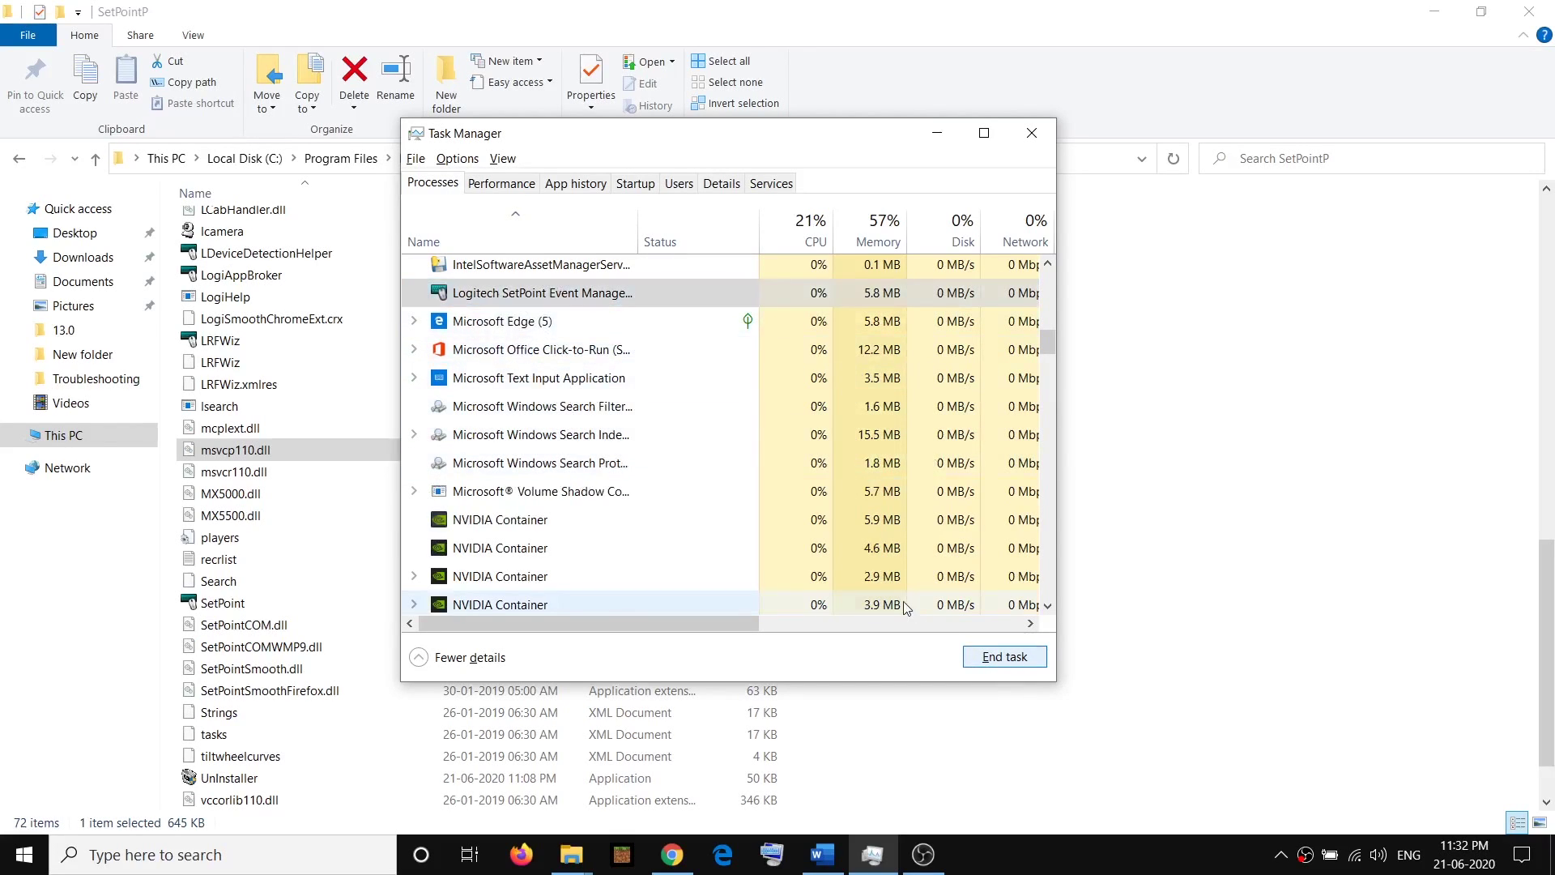
click(1030, 139)
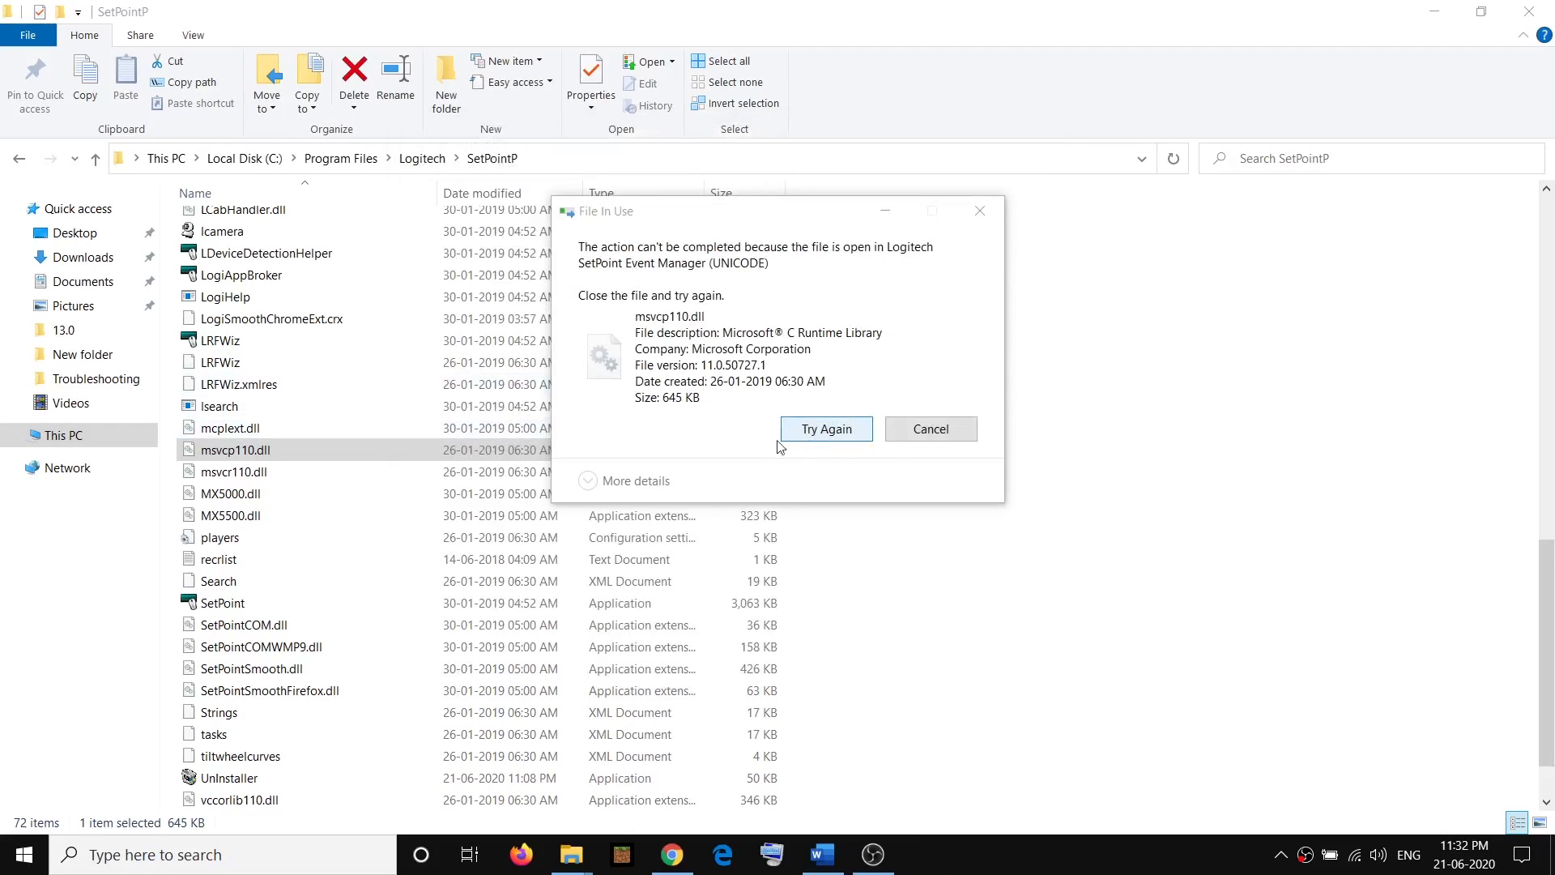
click(809, 432)
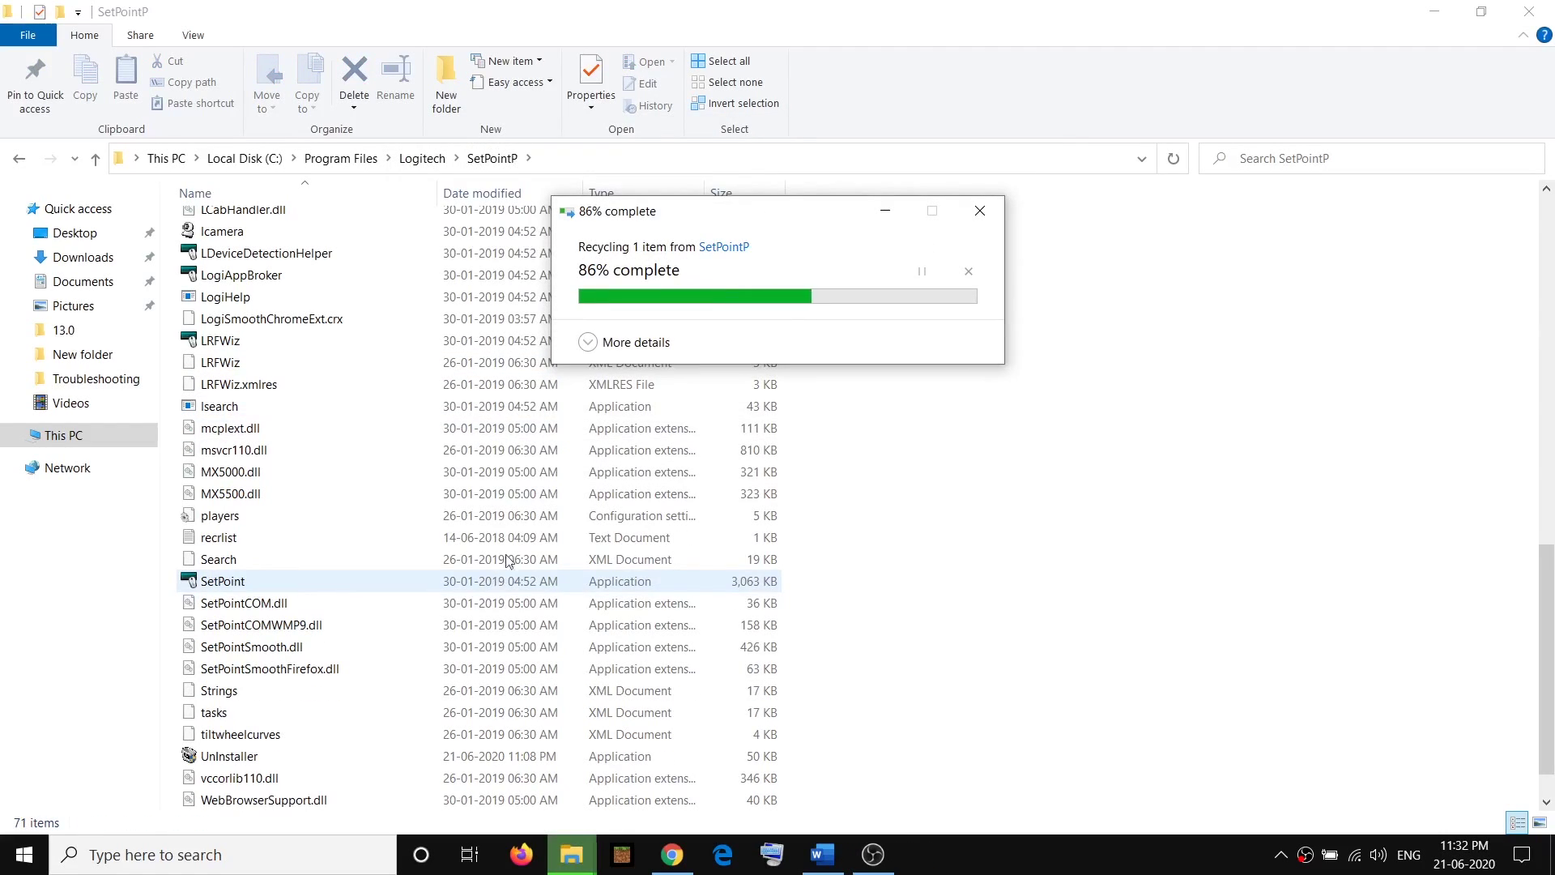
Close the SetPointP window and select the Bcdedit /set IncreaseUserVA 2800 line in Word
click(1527, 12)
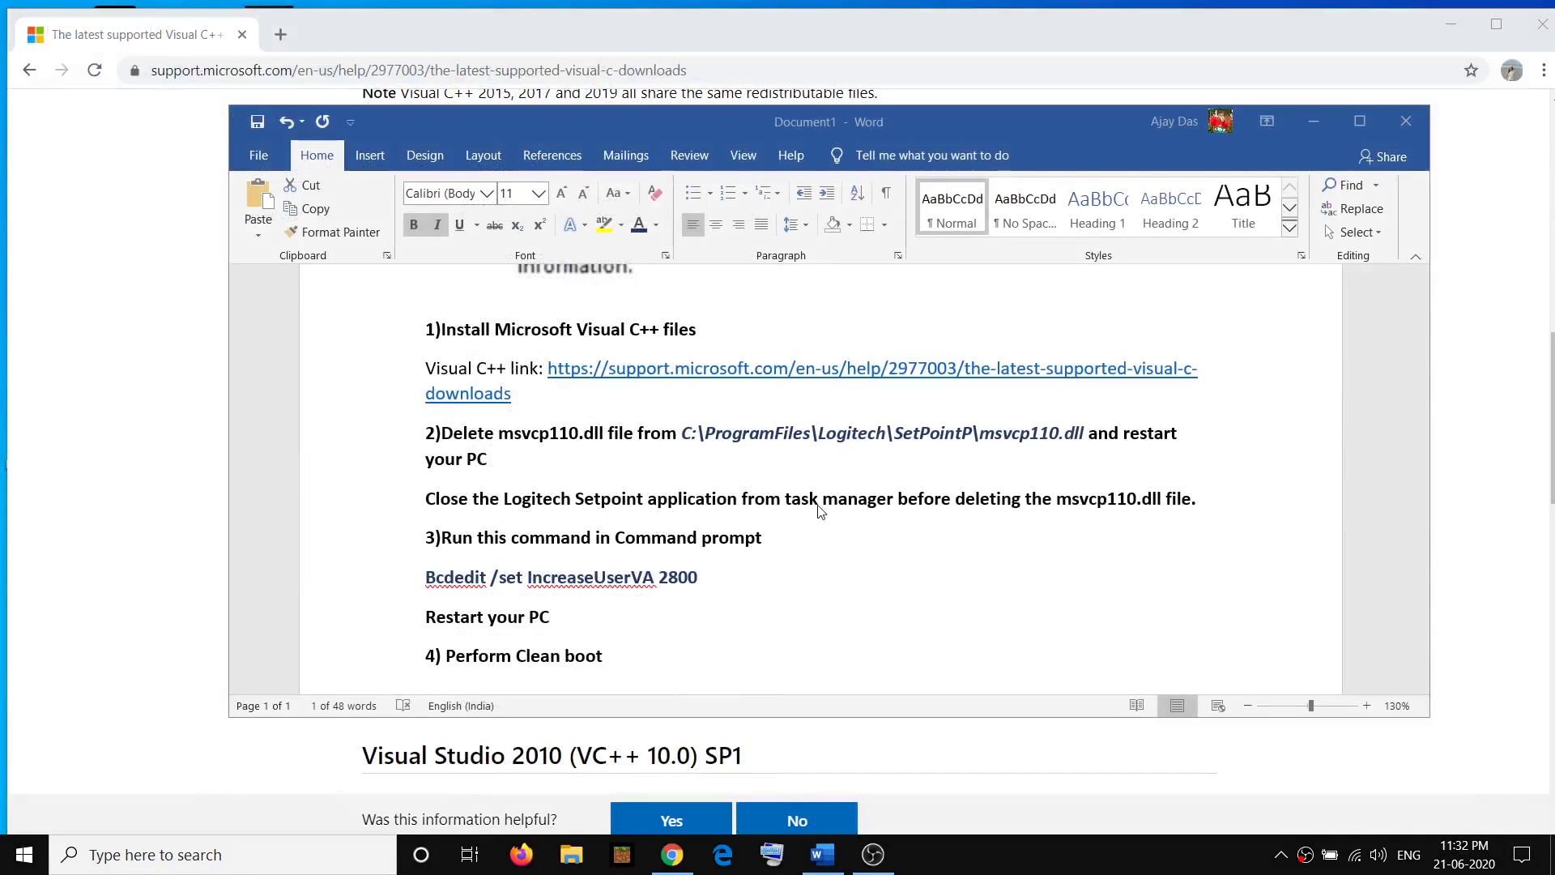
drag(681, 433, 1085, 433)
scroll(668, 477, down, 3)
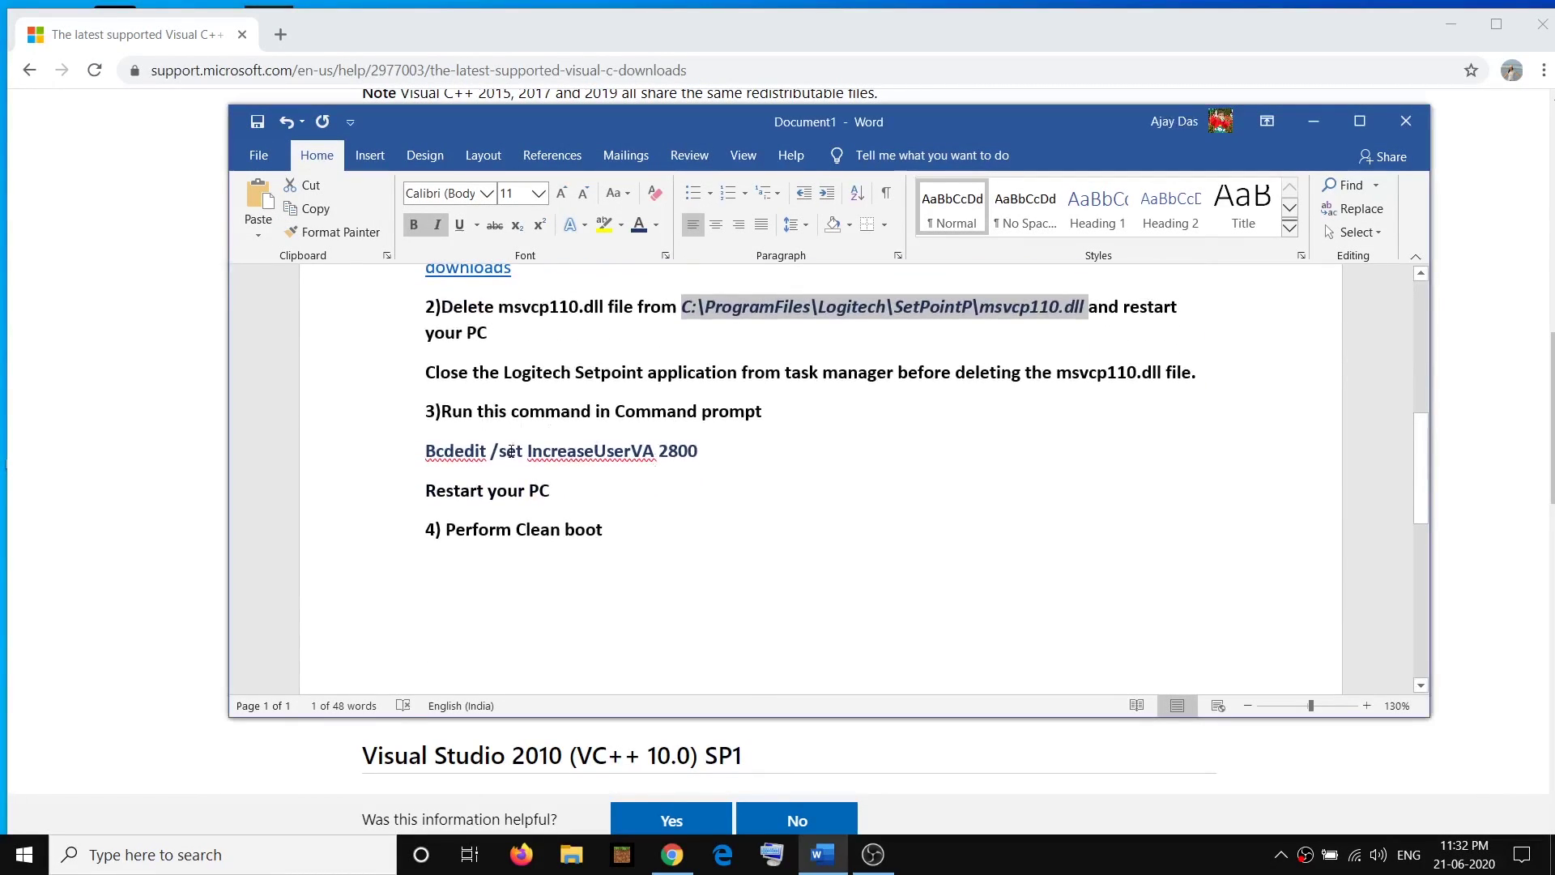
drag(426, 450, 729, 455)
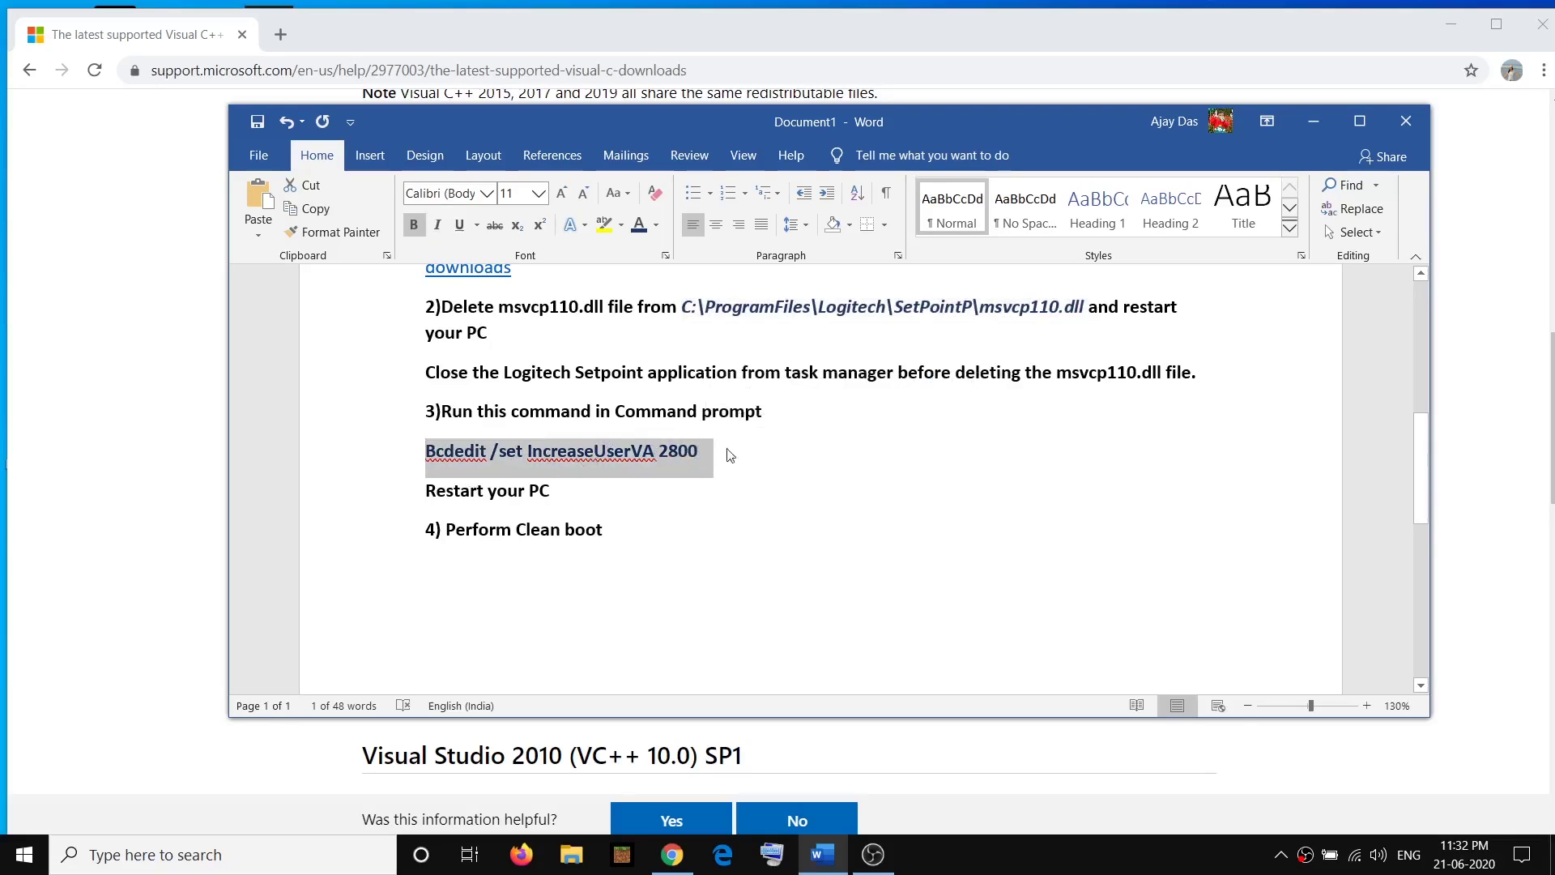
click(186, 855)
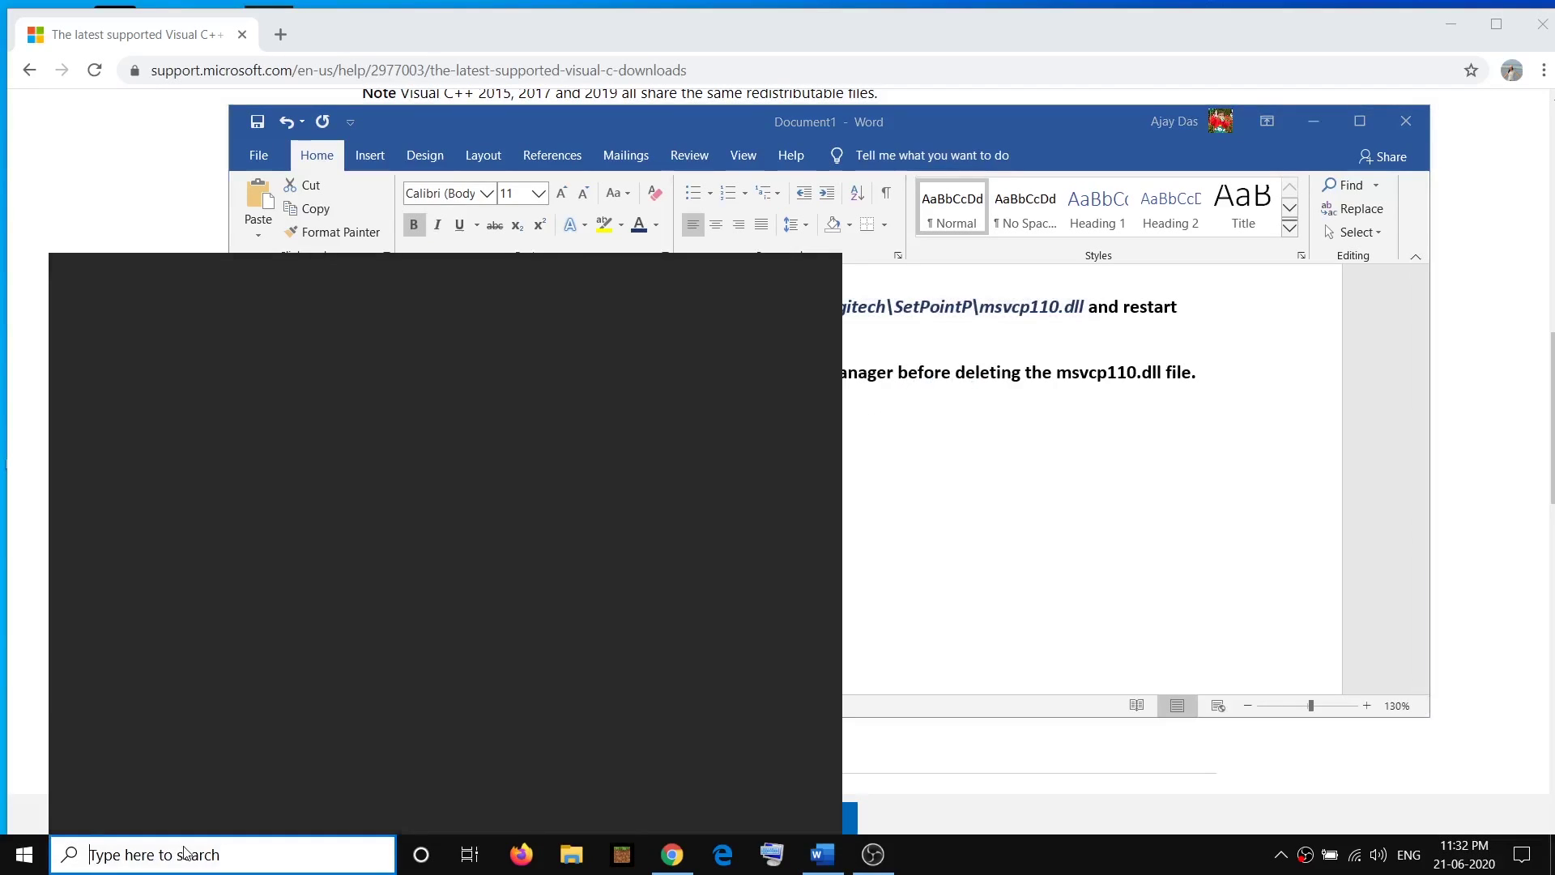
Paste and run Bcdedit /set IncreaseUserVA 2800 in an administrator Command Prompt, then return to Word
text(cmd)
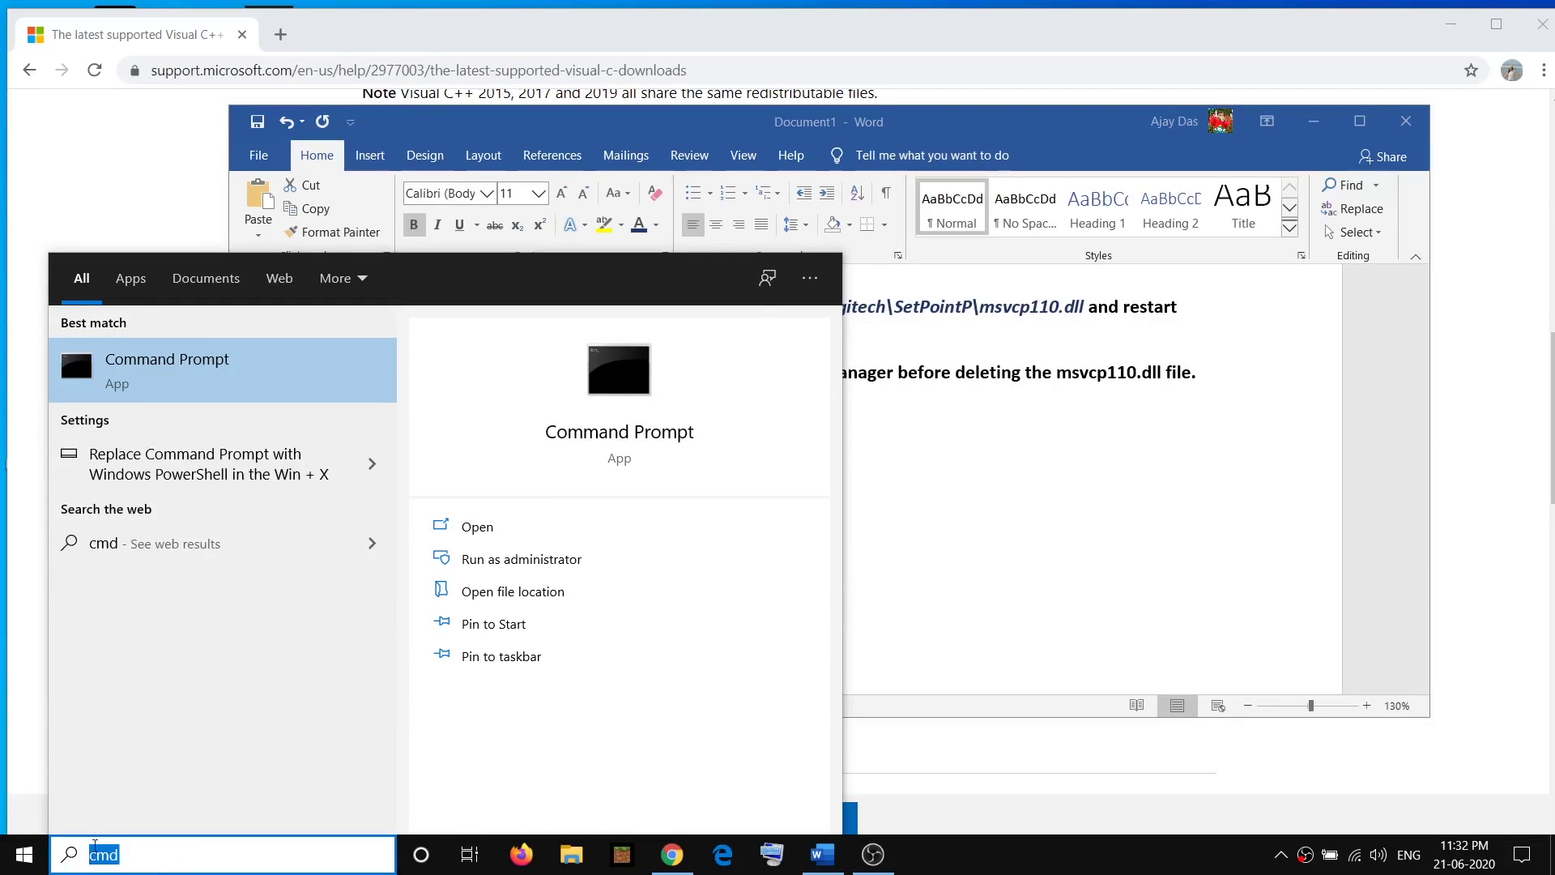
right_click(202, 371)
click(300, 389)
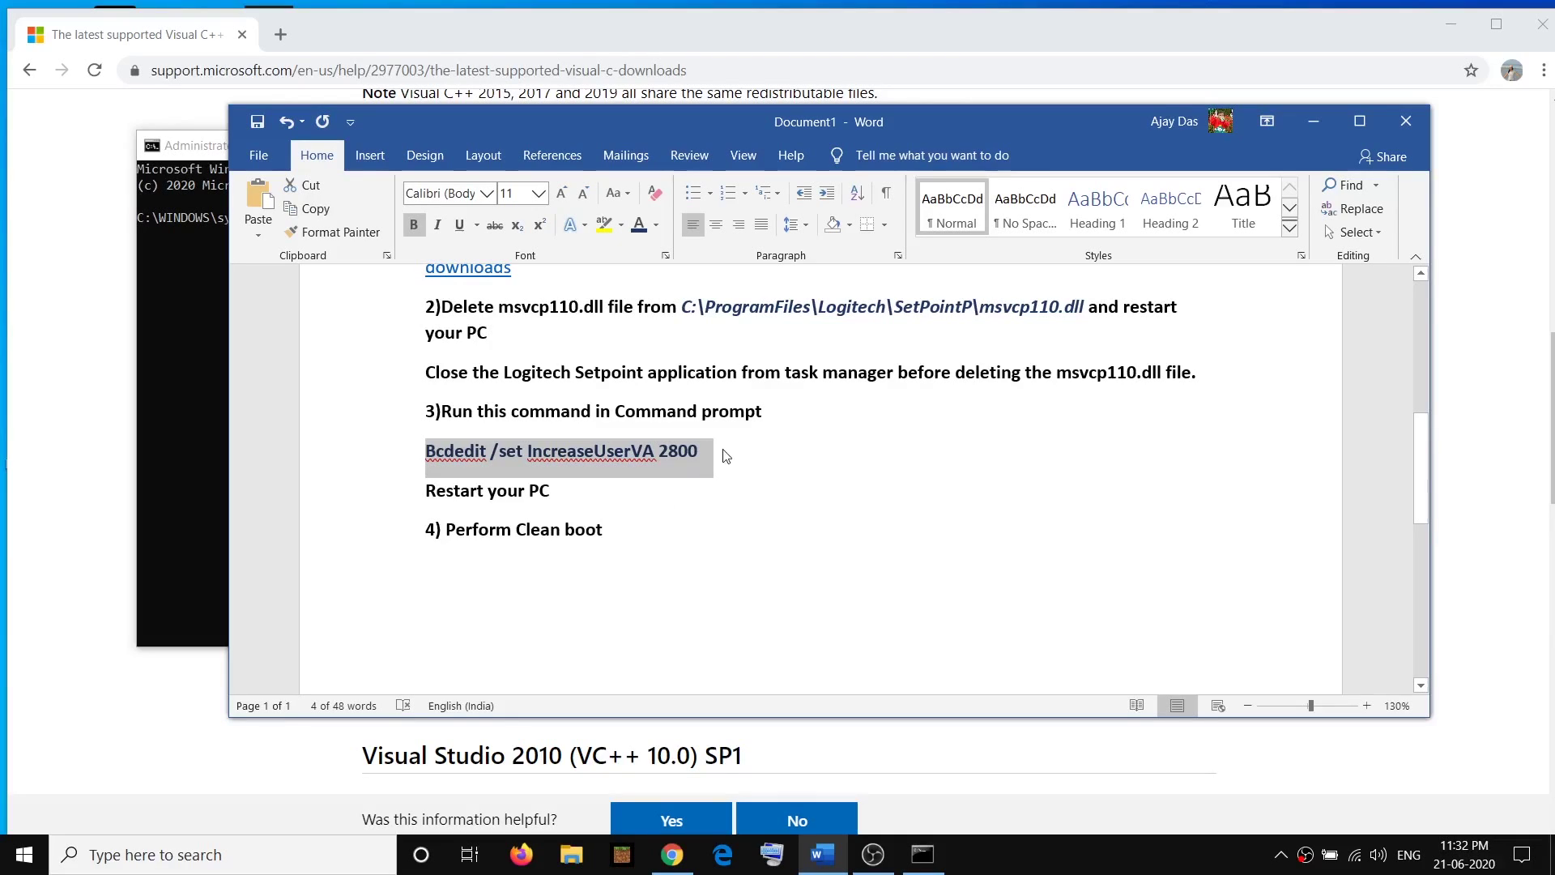
drag(705, 454, 438, 466)
key(ctrl+c)
click(220, 269)
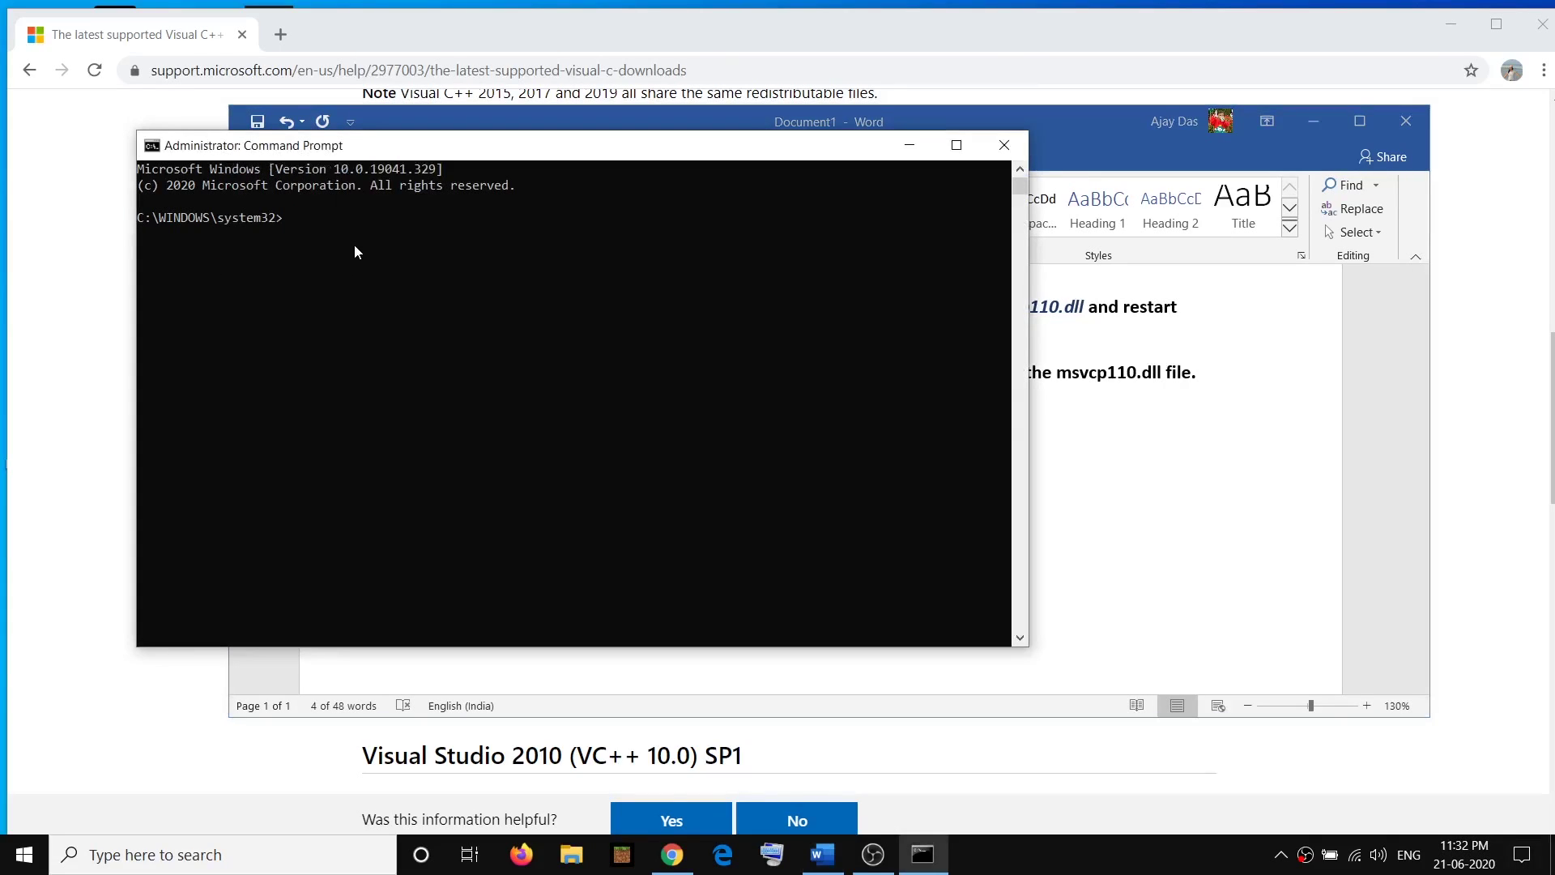
right_click(453, 233)
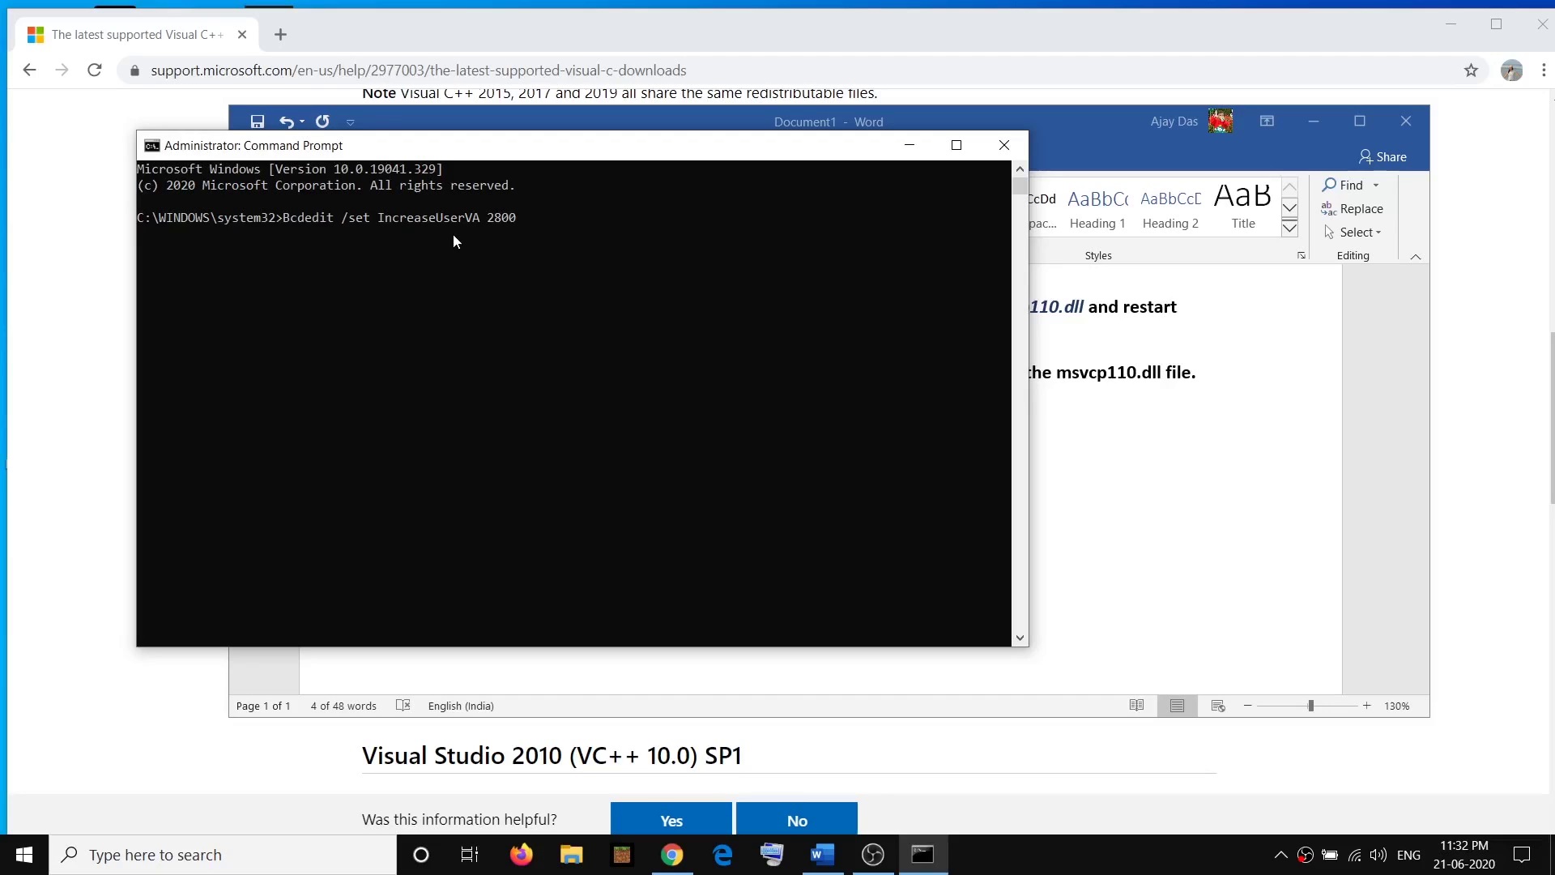
key(Return)
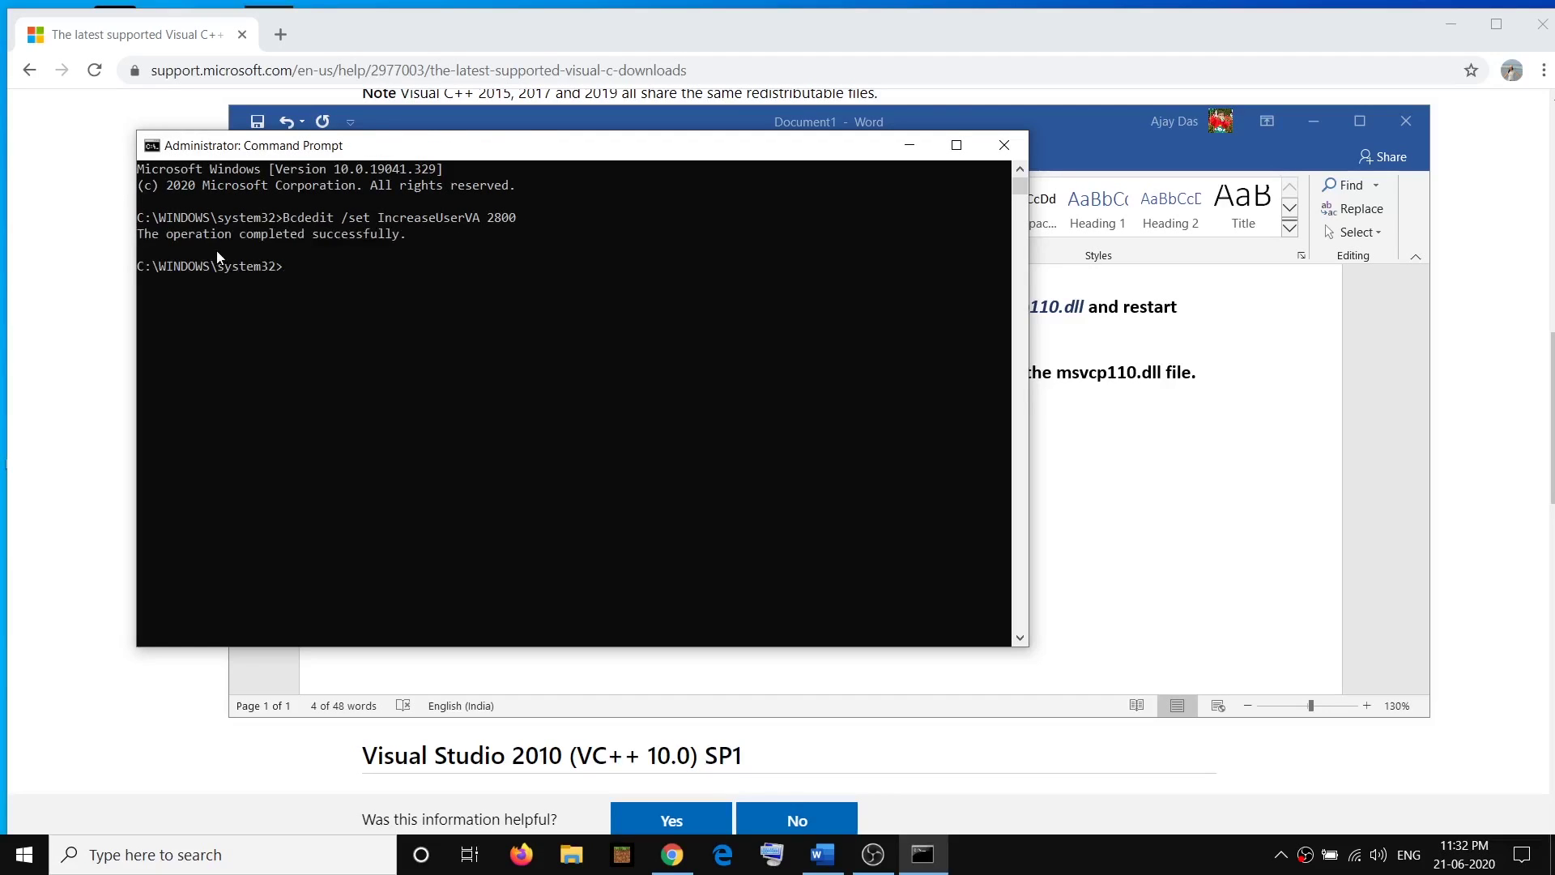
key(alt+Tab)
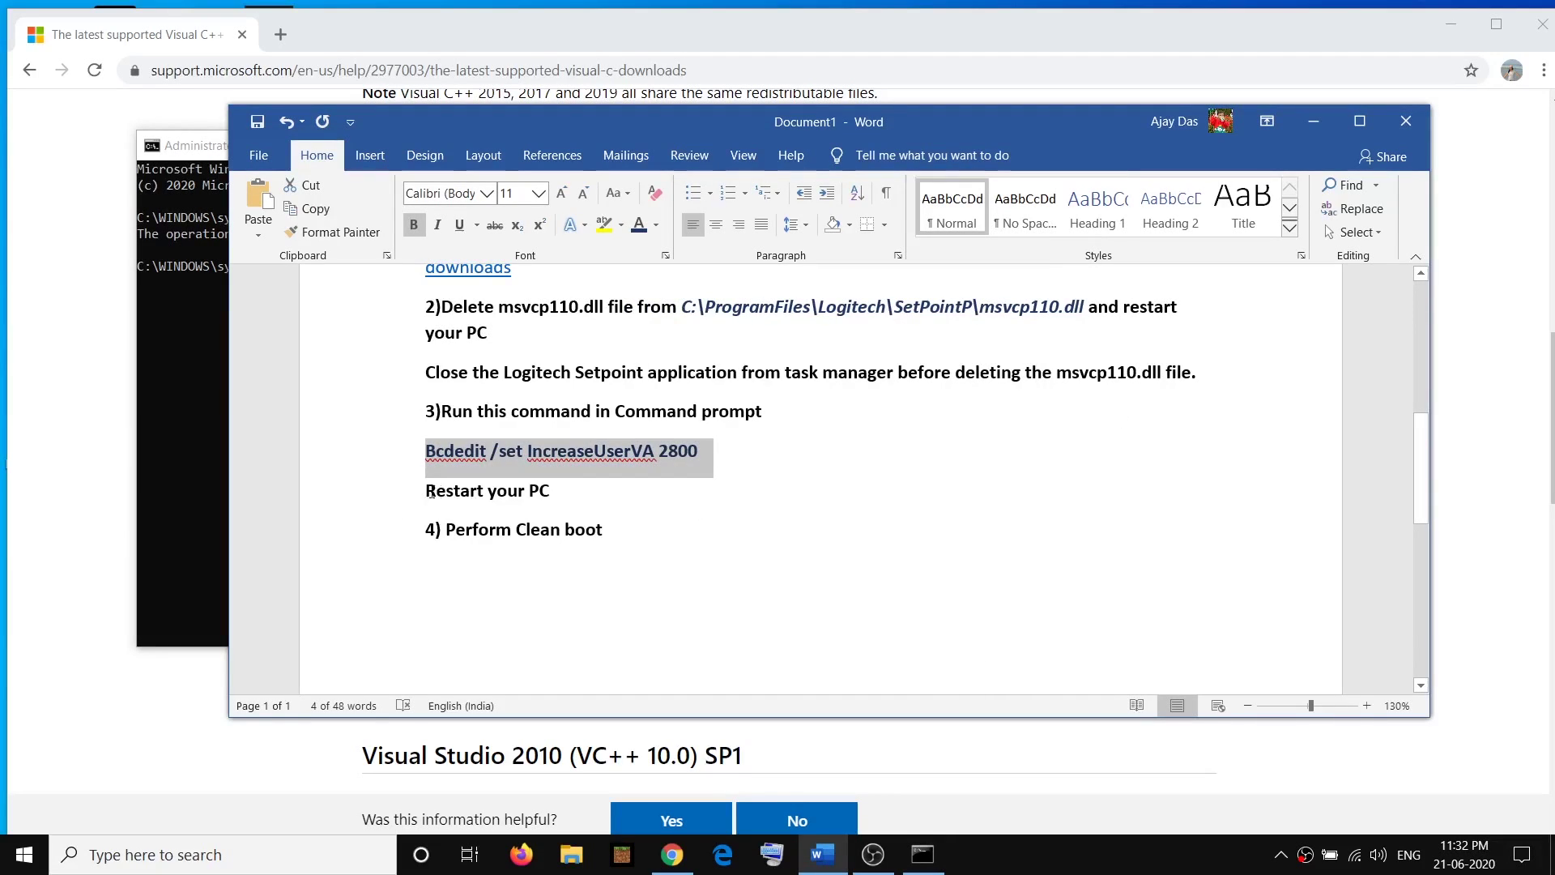
drag(425, 490, 556, 490)
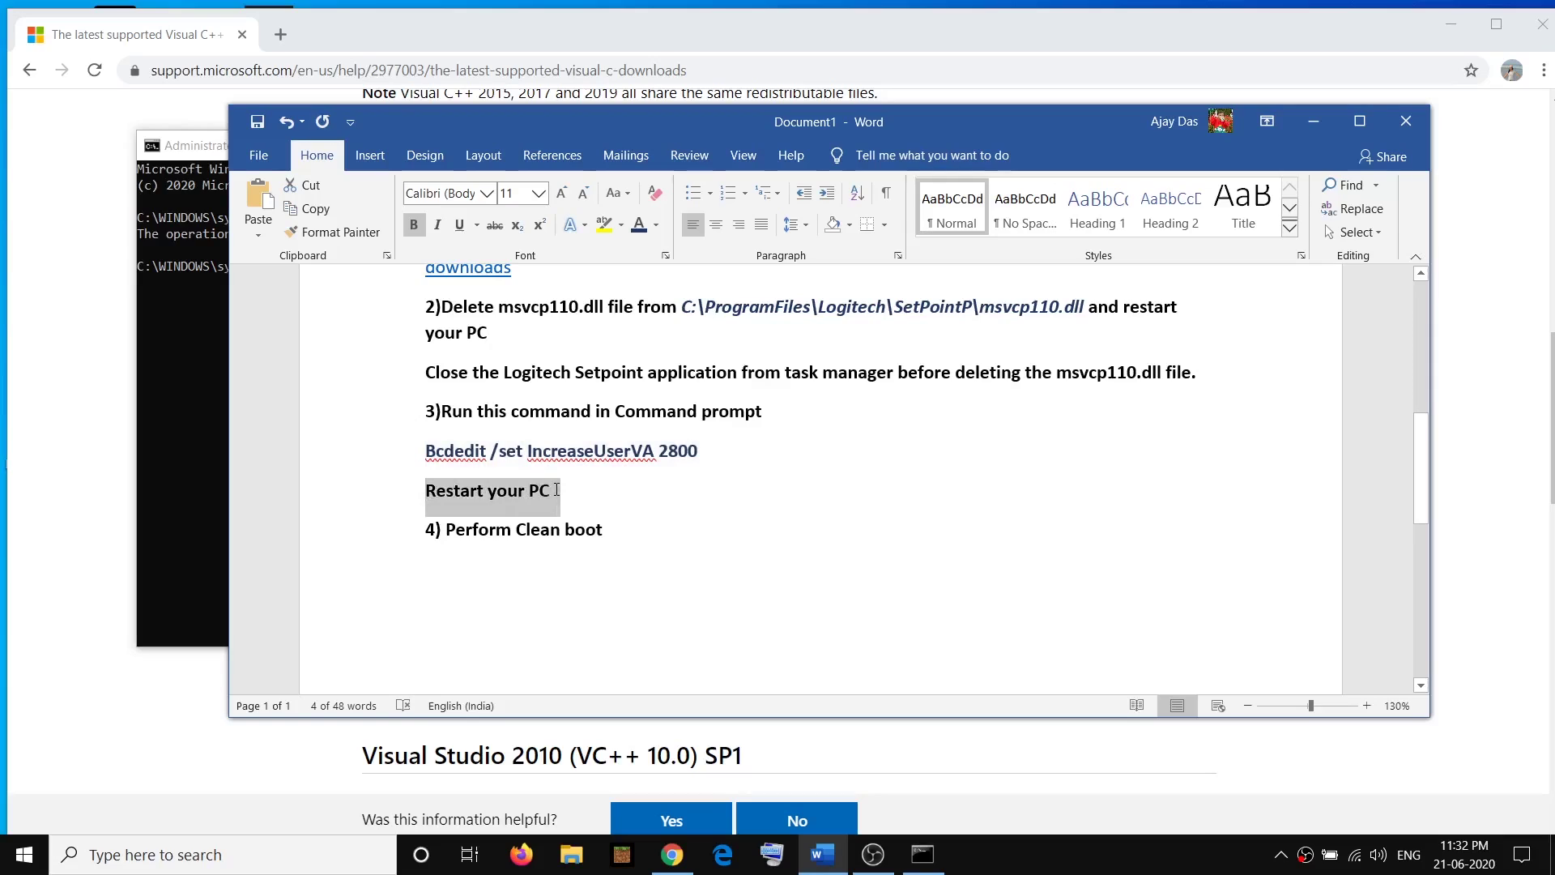
key(Right)
triple_click(478, 490)
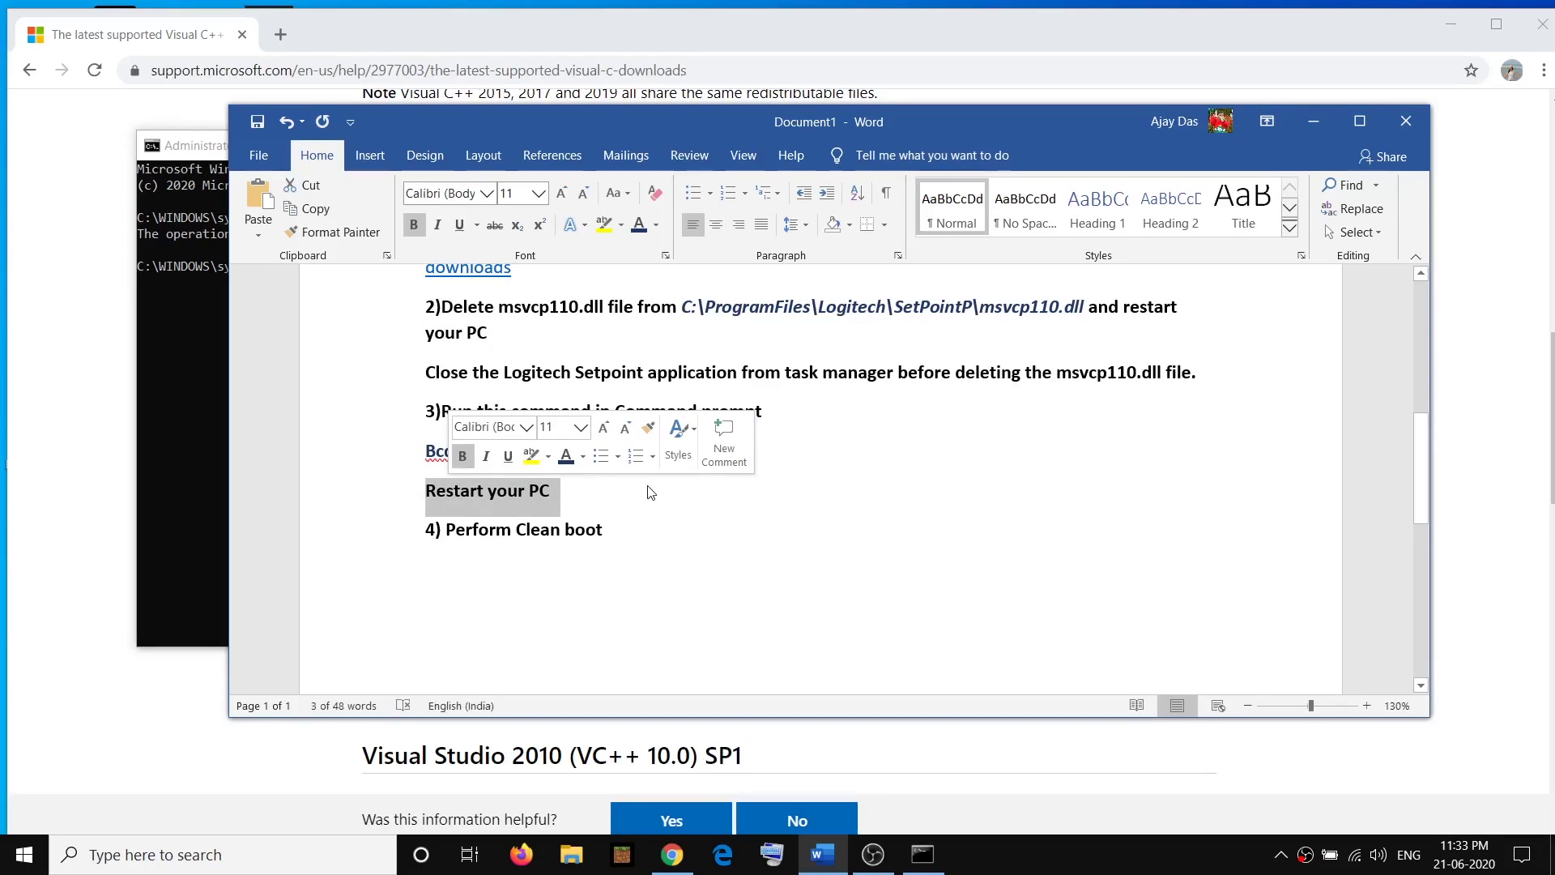
click(639, 526)
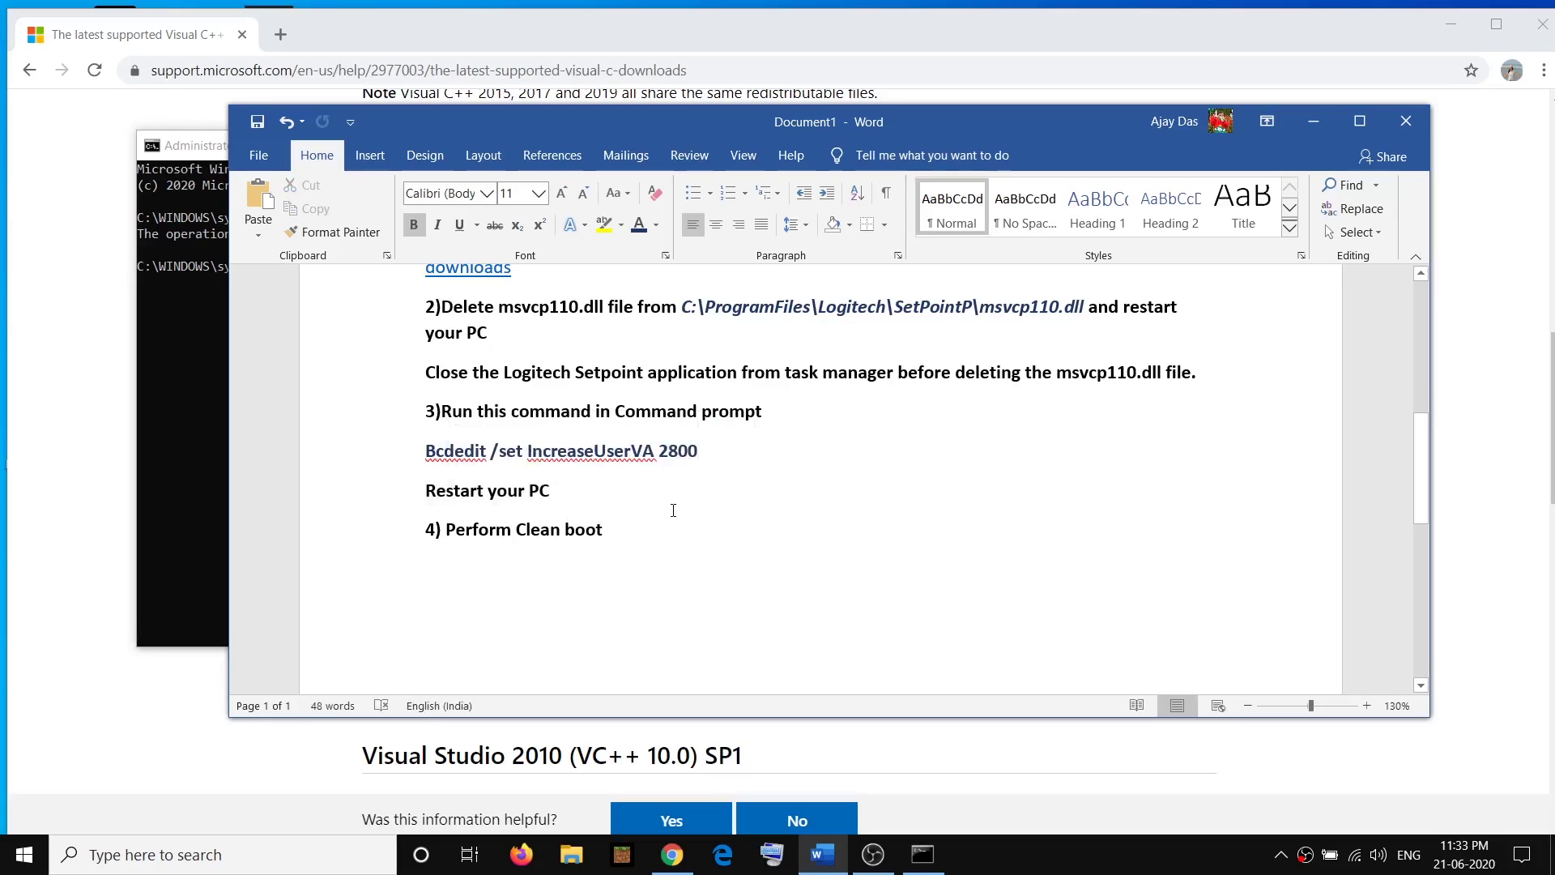
drag(451, 538, 604, 535)
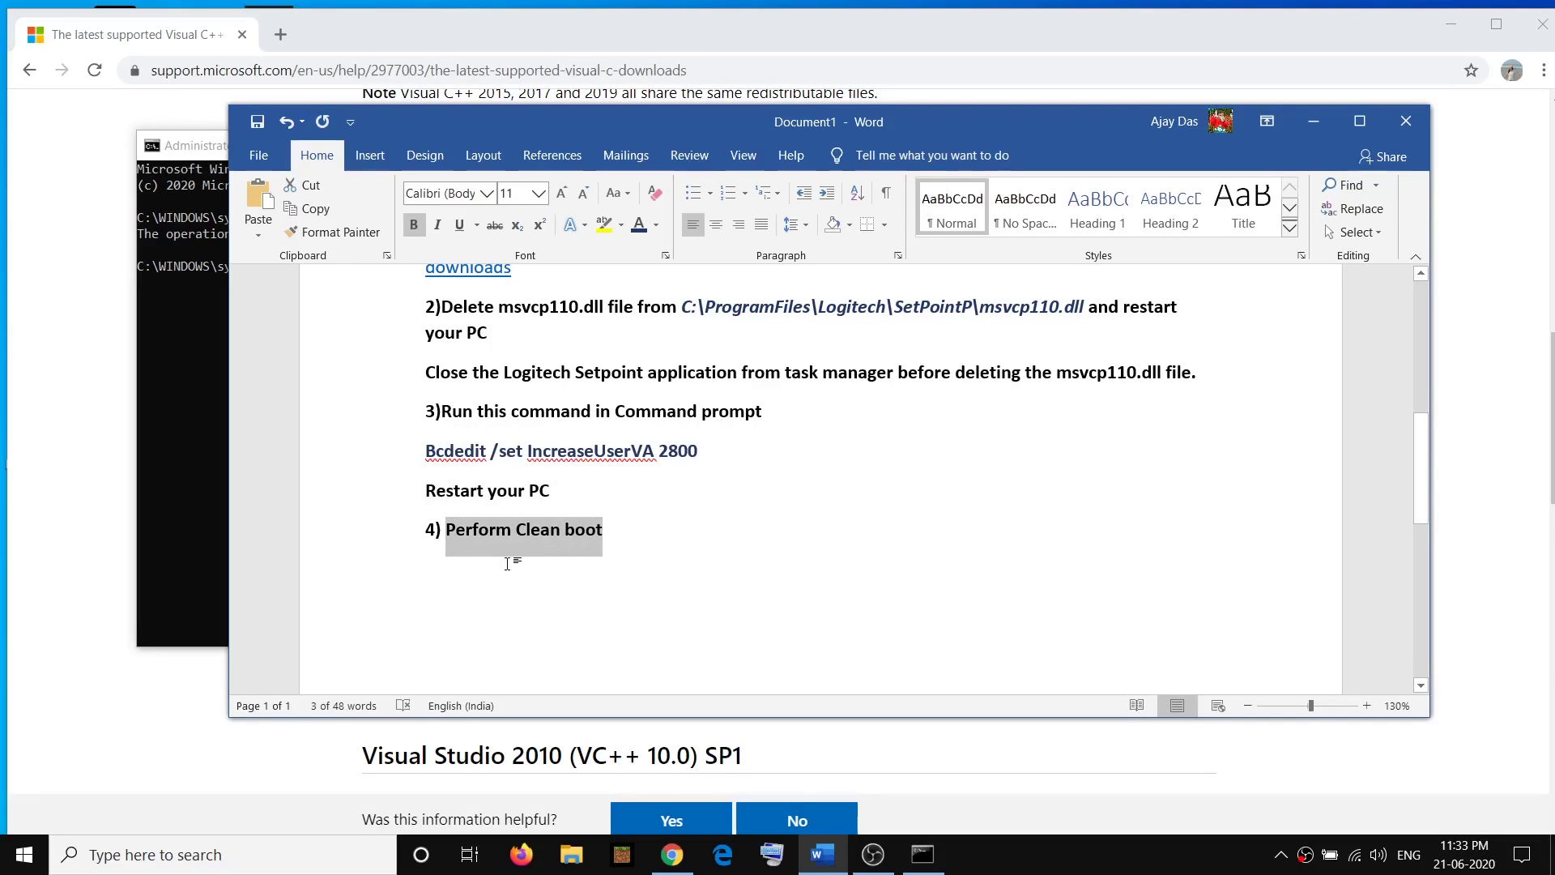
scroll(683, 570, down, 1)
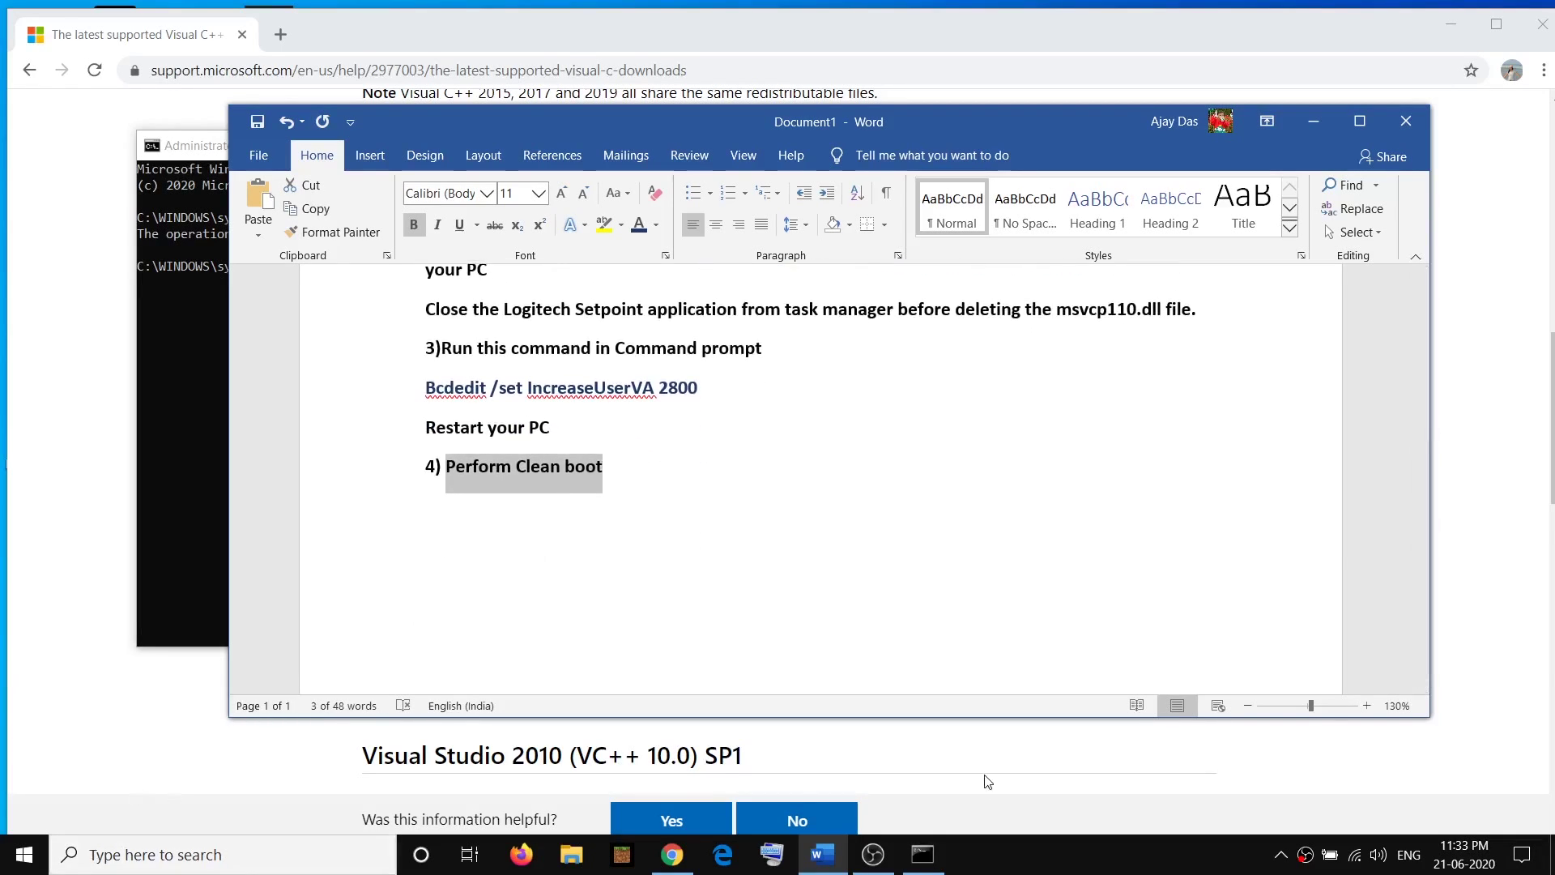
Search for 'system' and launch System Configuration
click(174, 854)
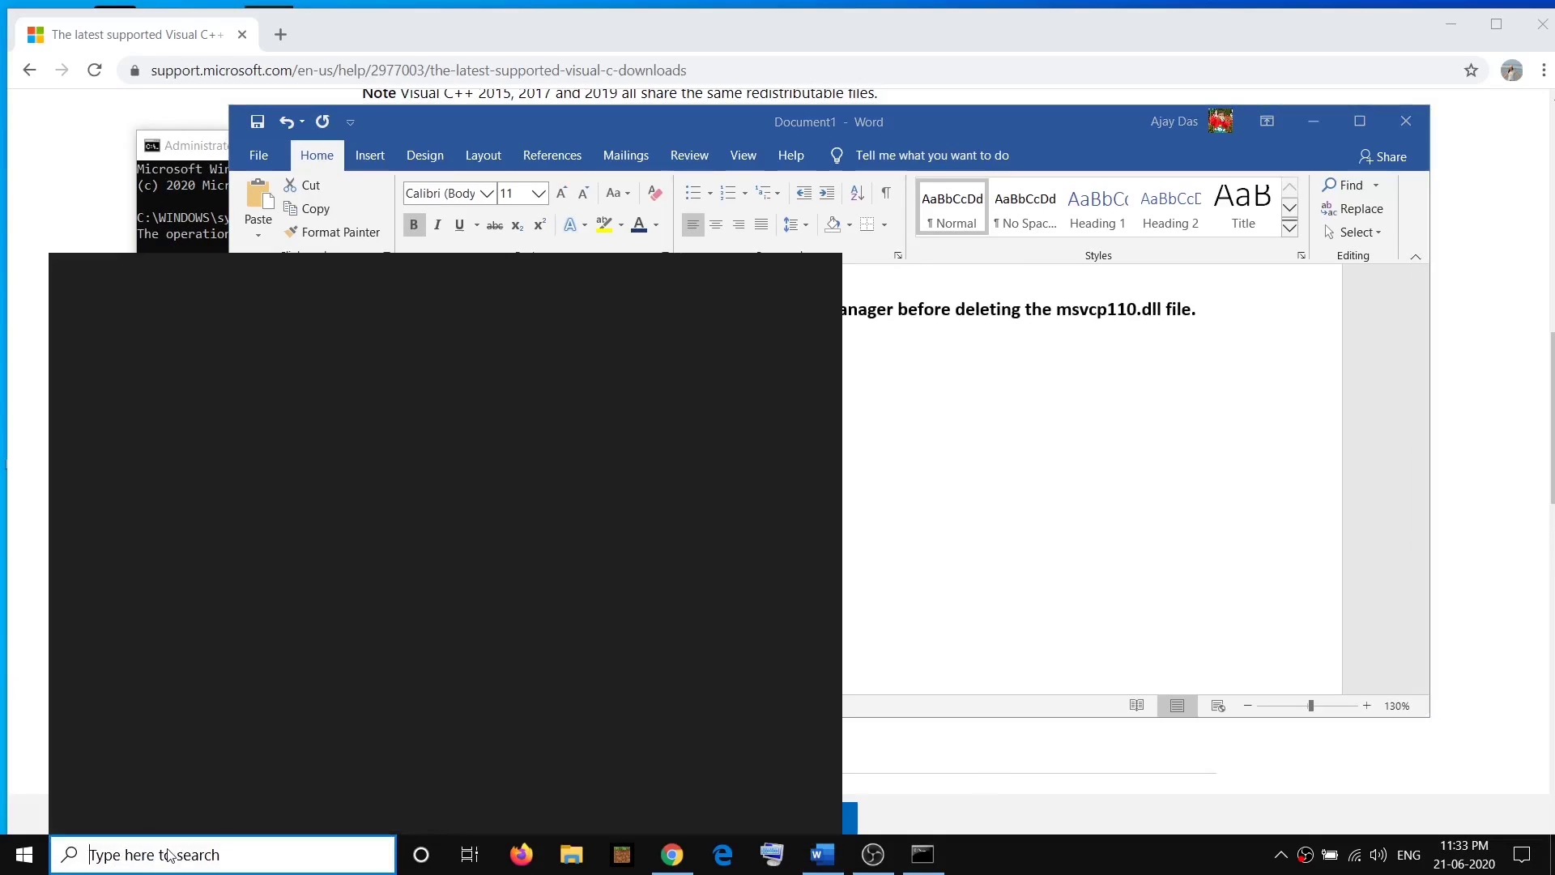
text(system)
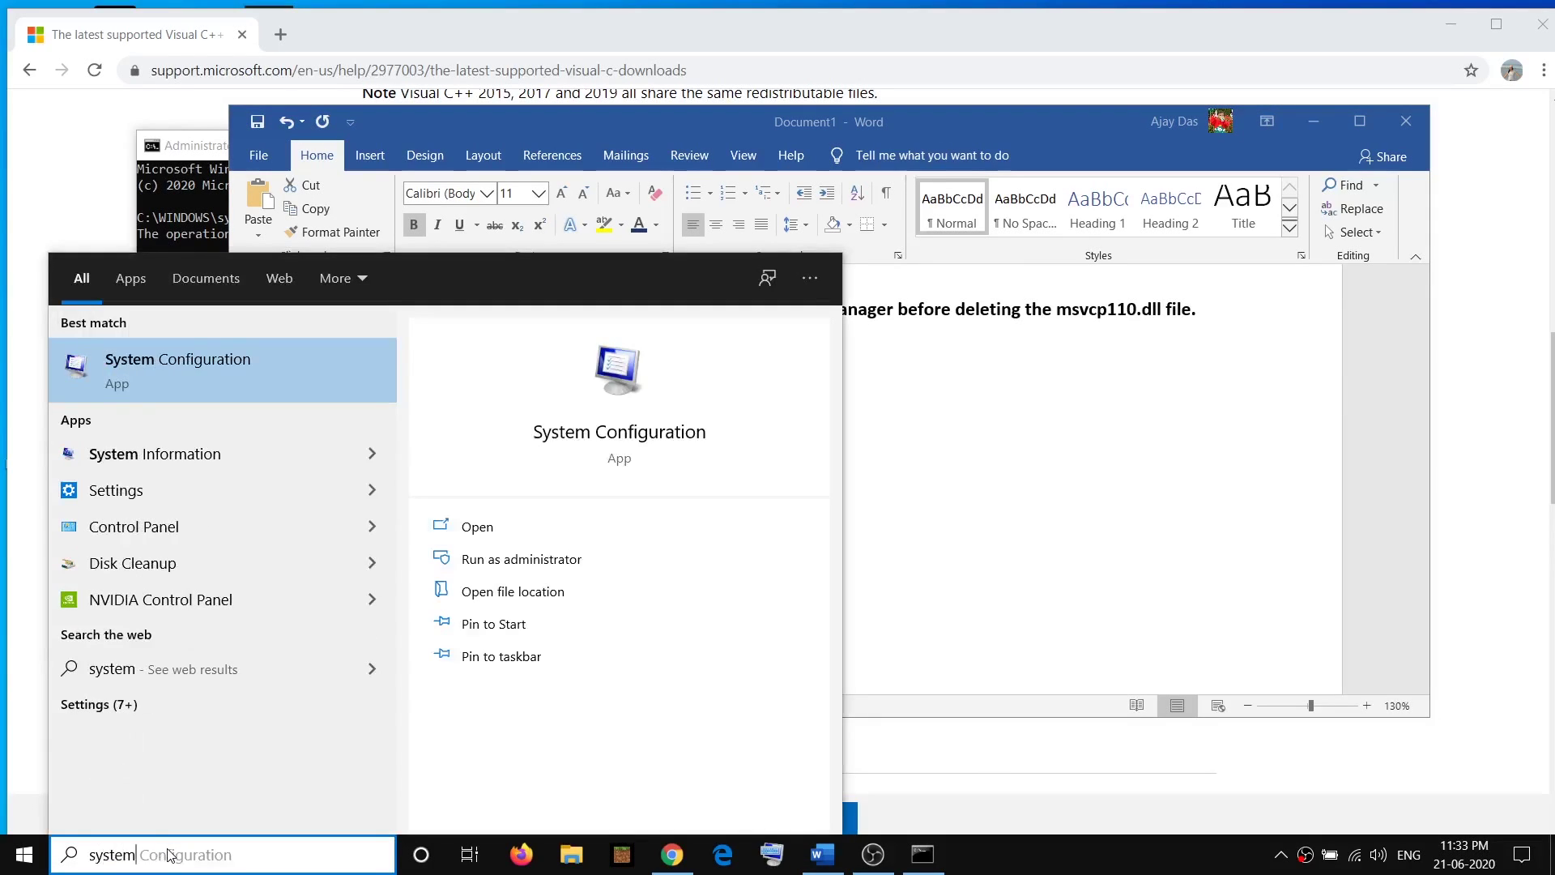
key(Right)
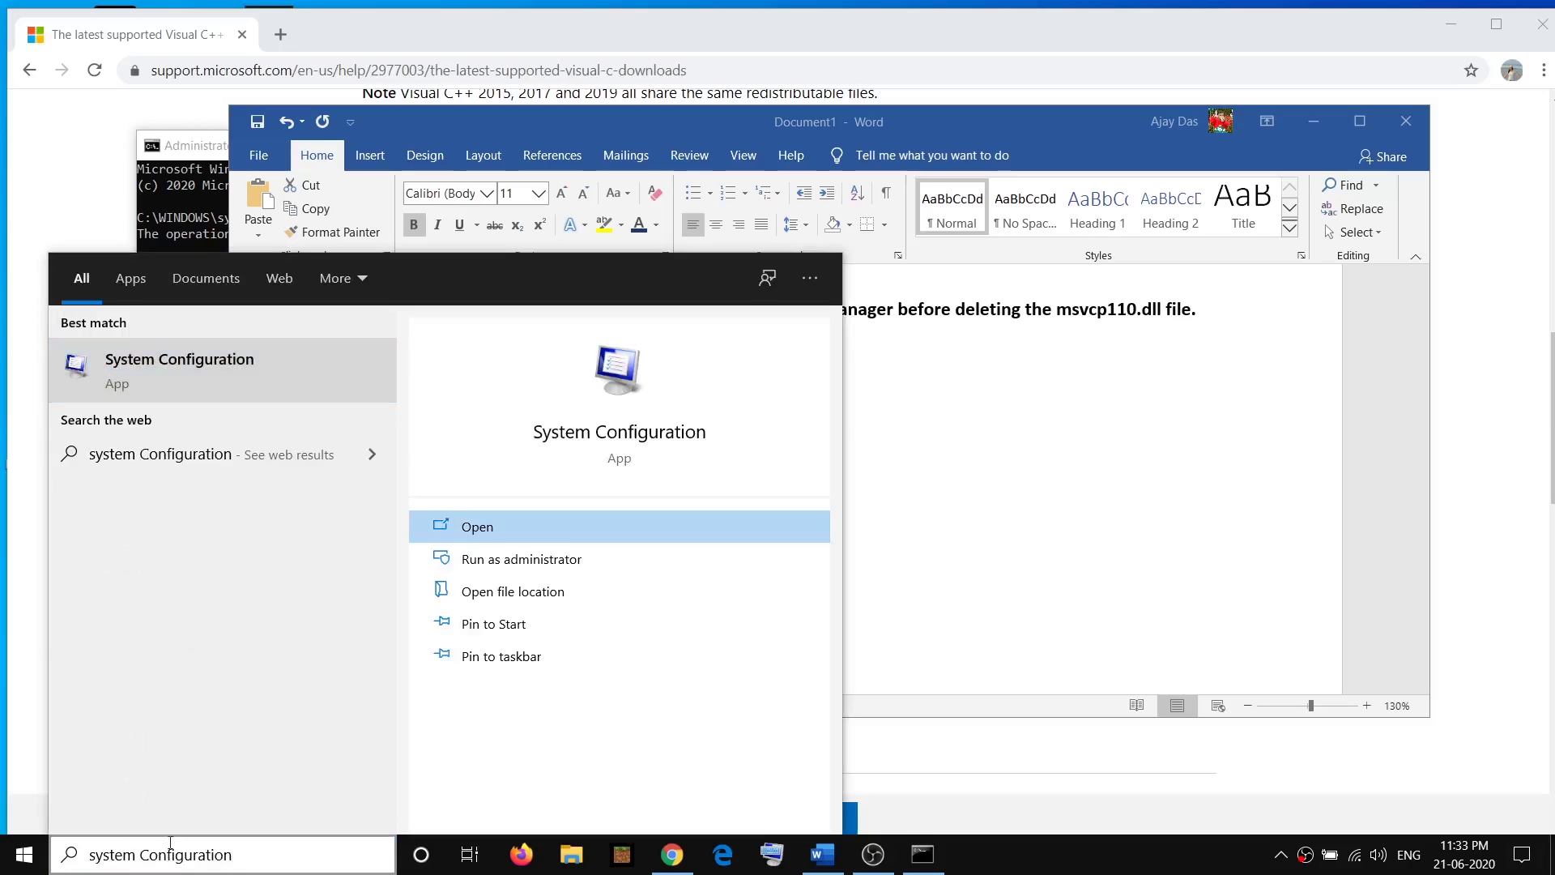
click(235, 379)
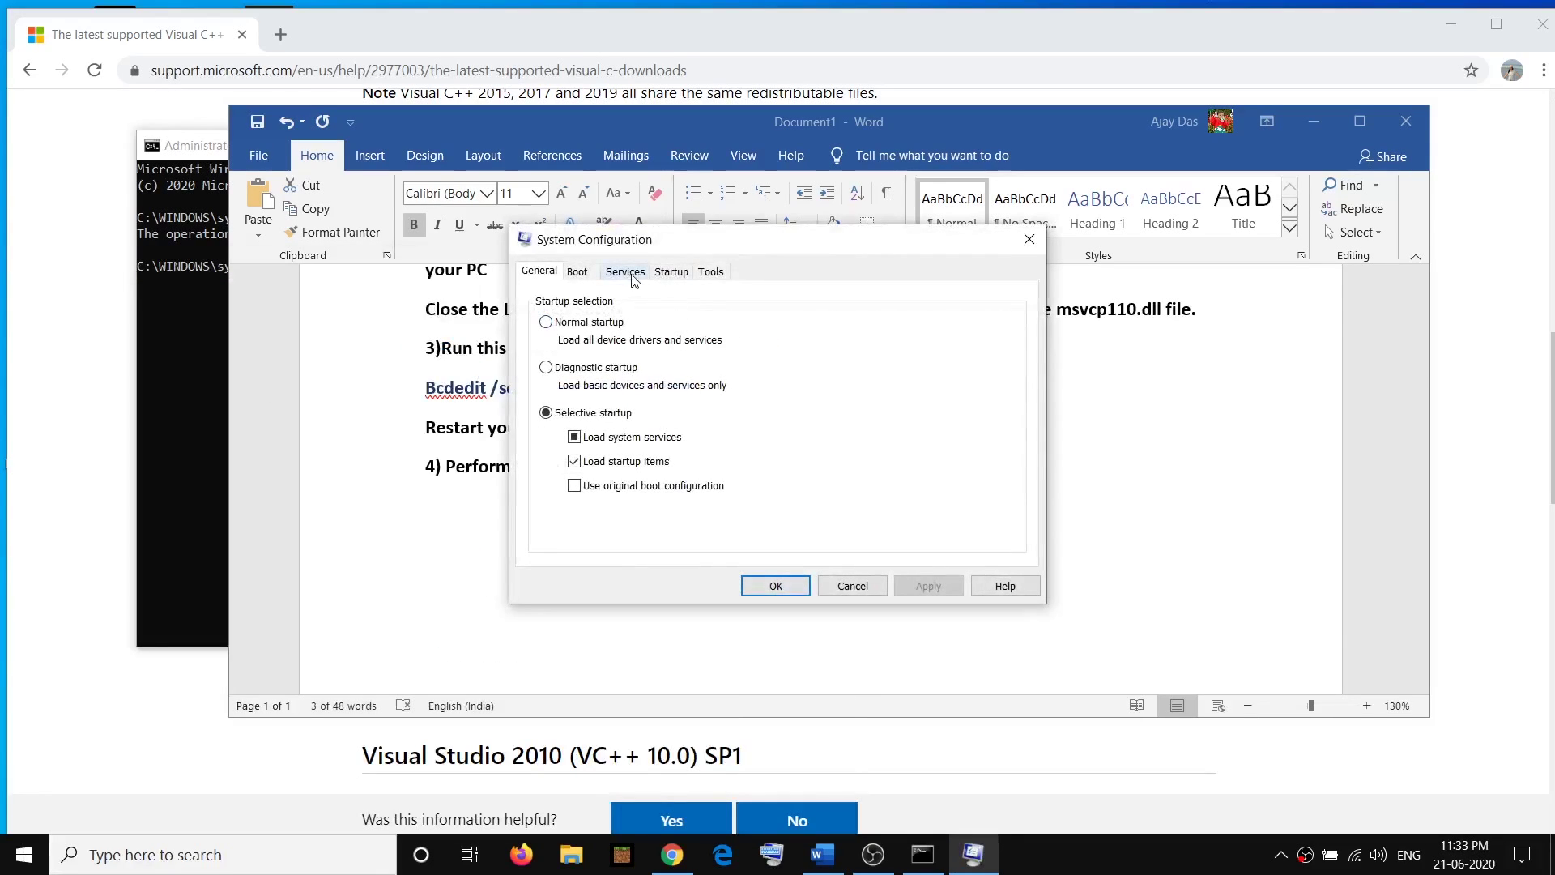
Hide all Microsoft services, disable all remaining services, save, and skip the restart
click(625, 276)
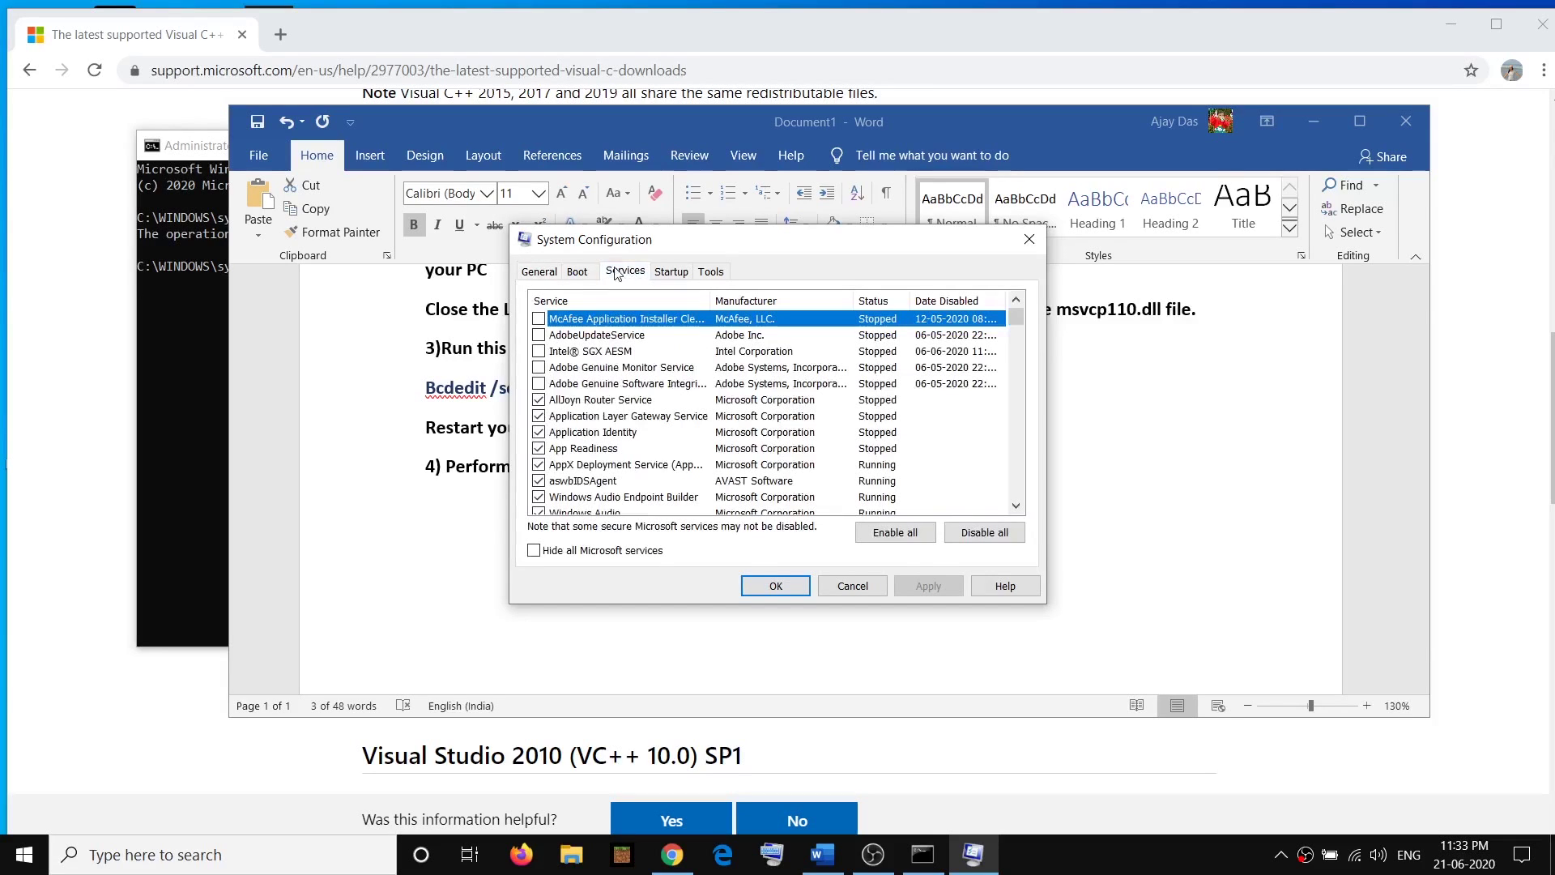
click(534, 551)
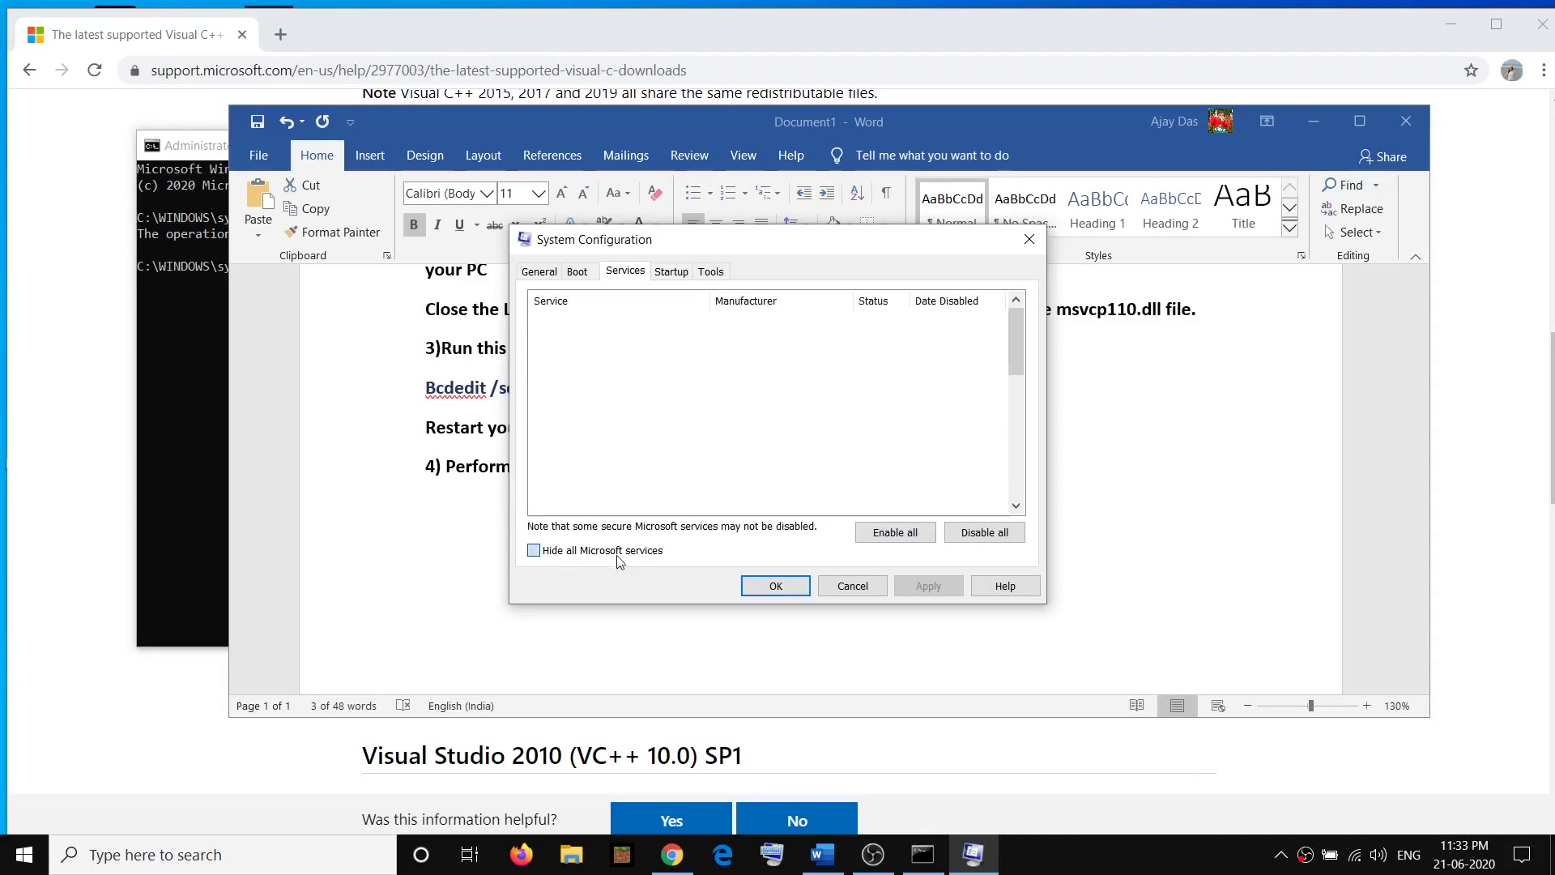
click(985, 532)
click(928, 586)
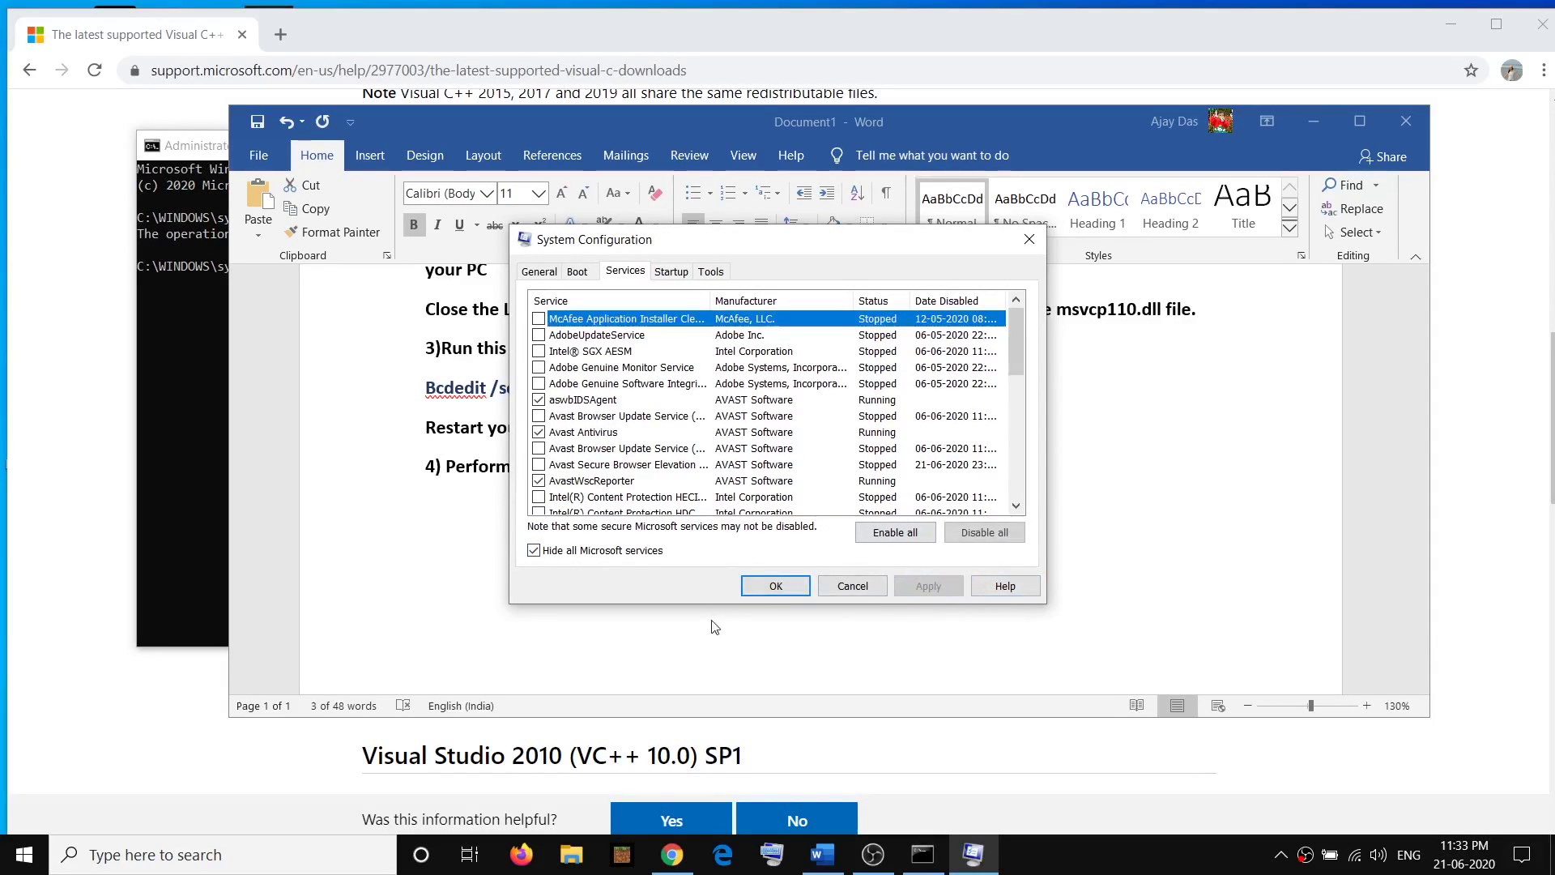
click(776, 586)
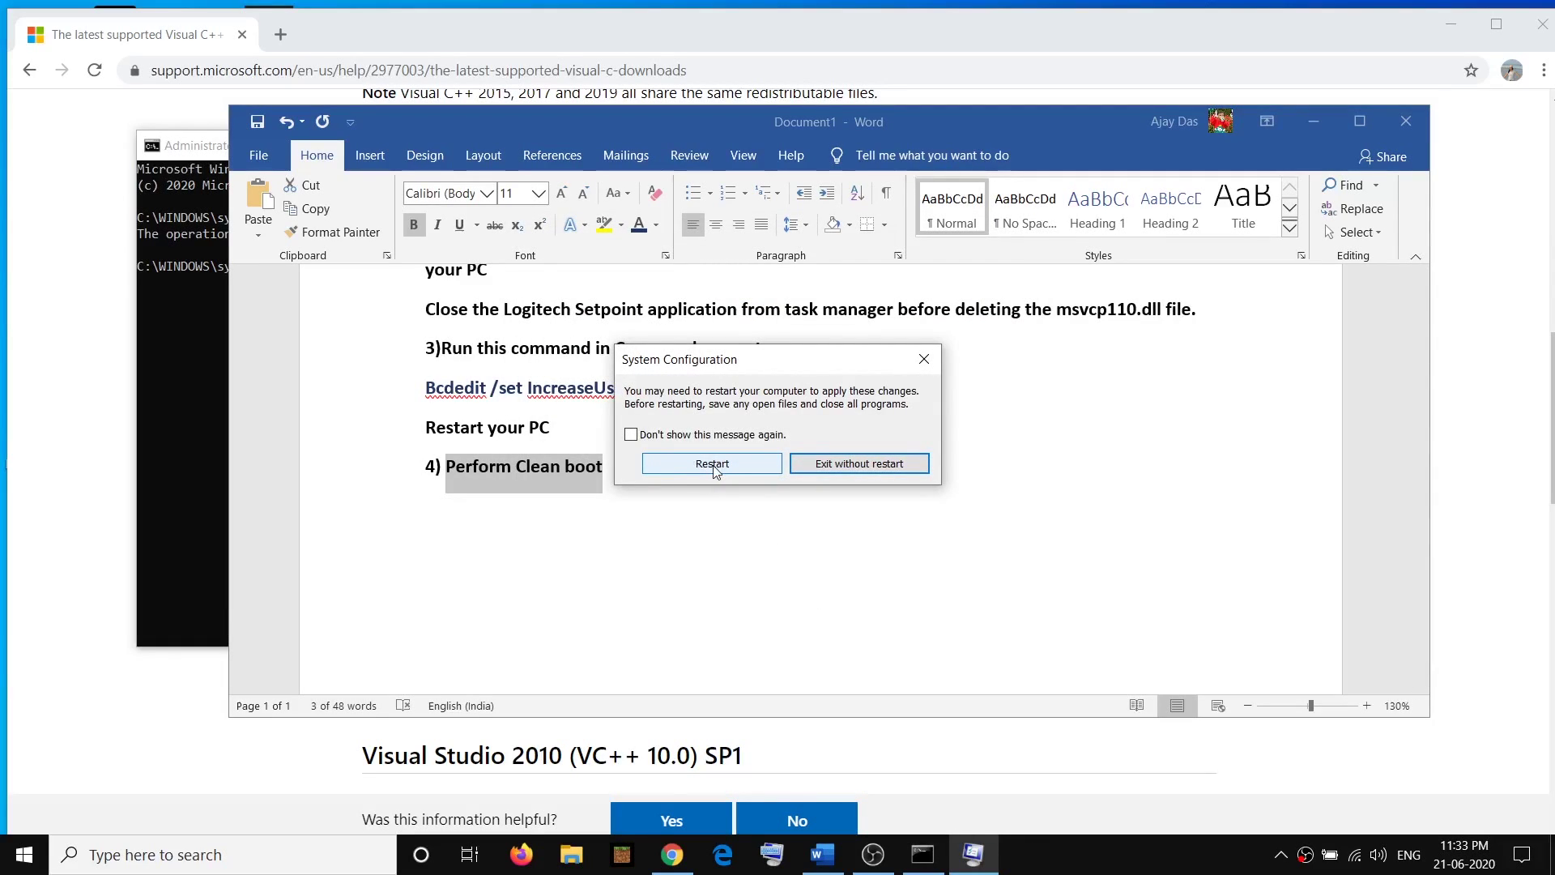
click(591, 401)
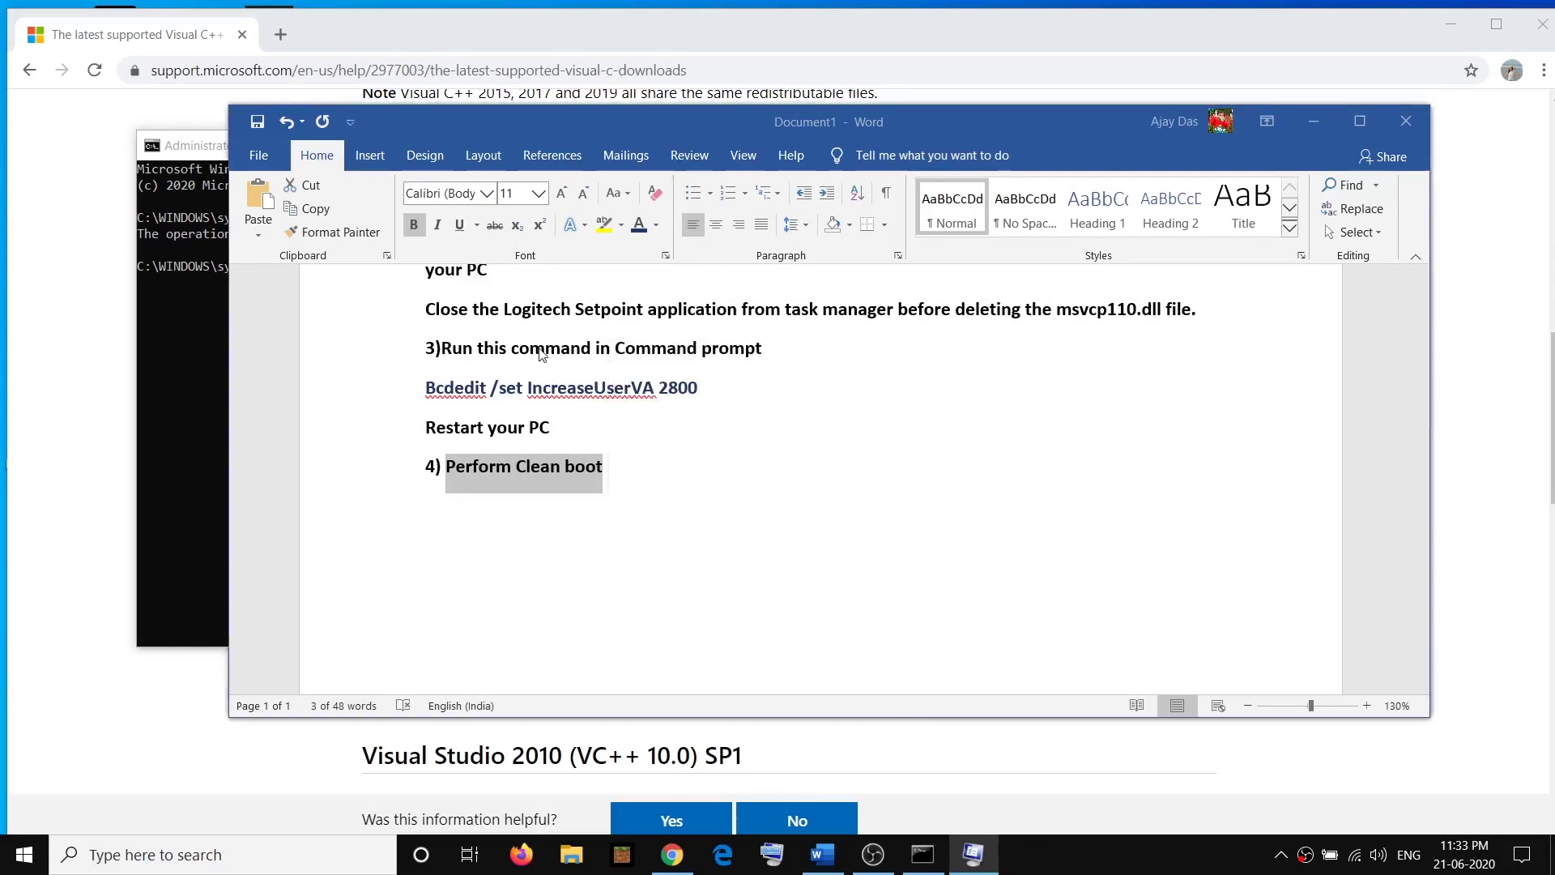
scroll(758, 429, up, 10)
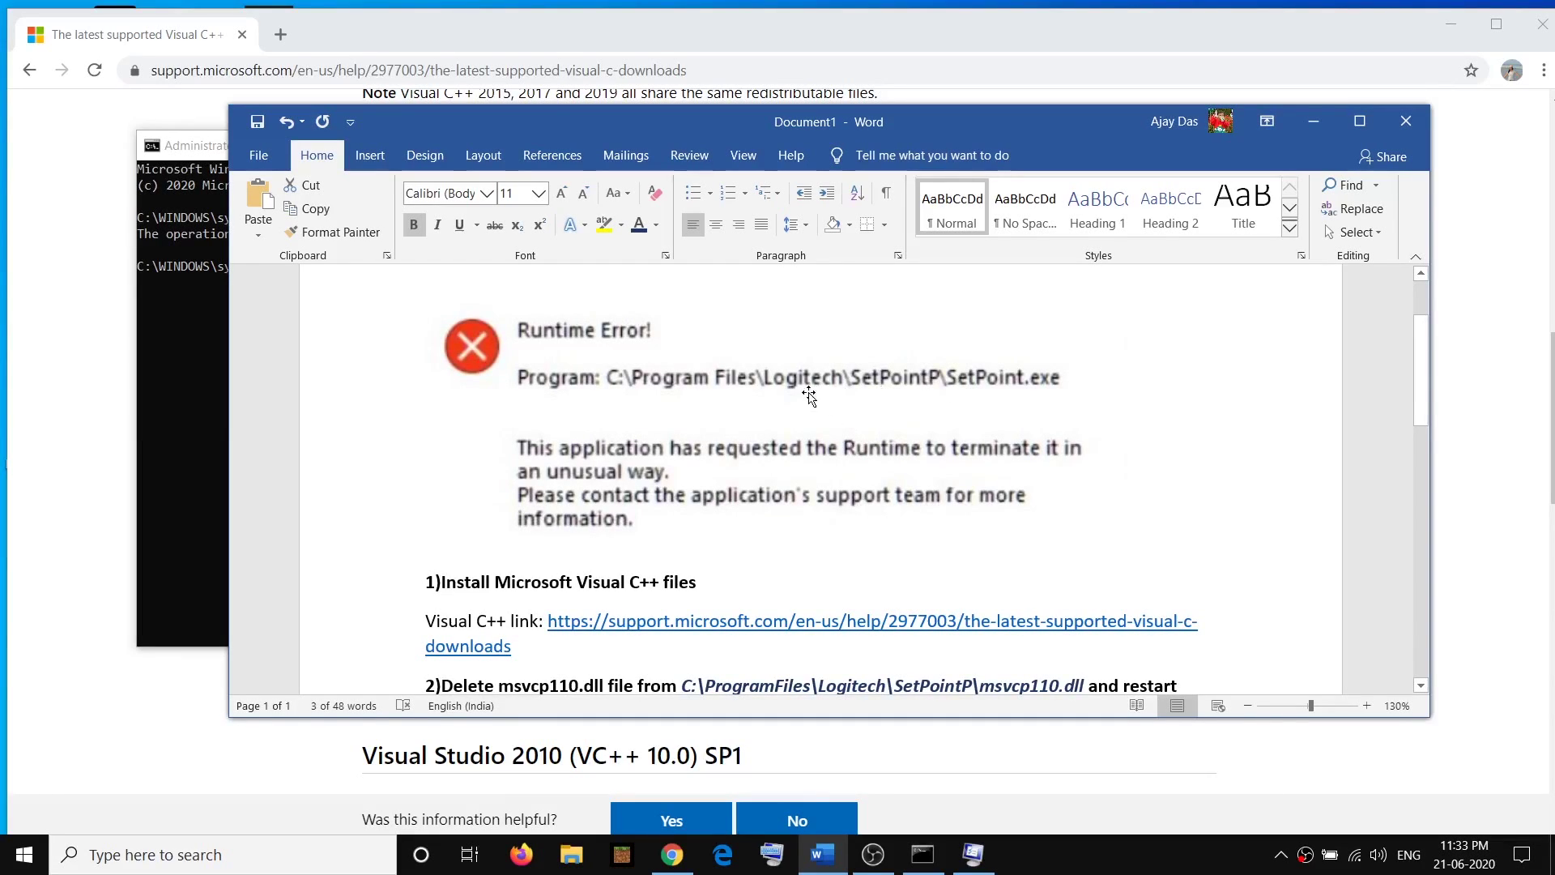
Search 'logitech setpoint' in a new tab and reach the SetPoint download page
click(282, 36)
text(log)
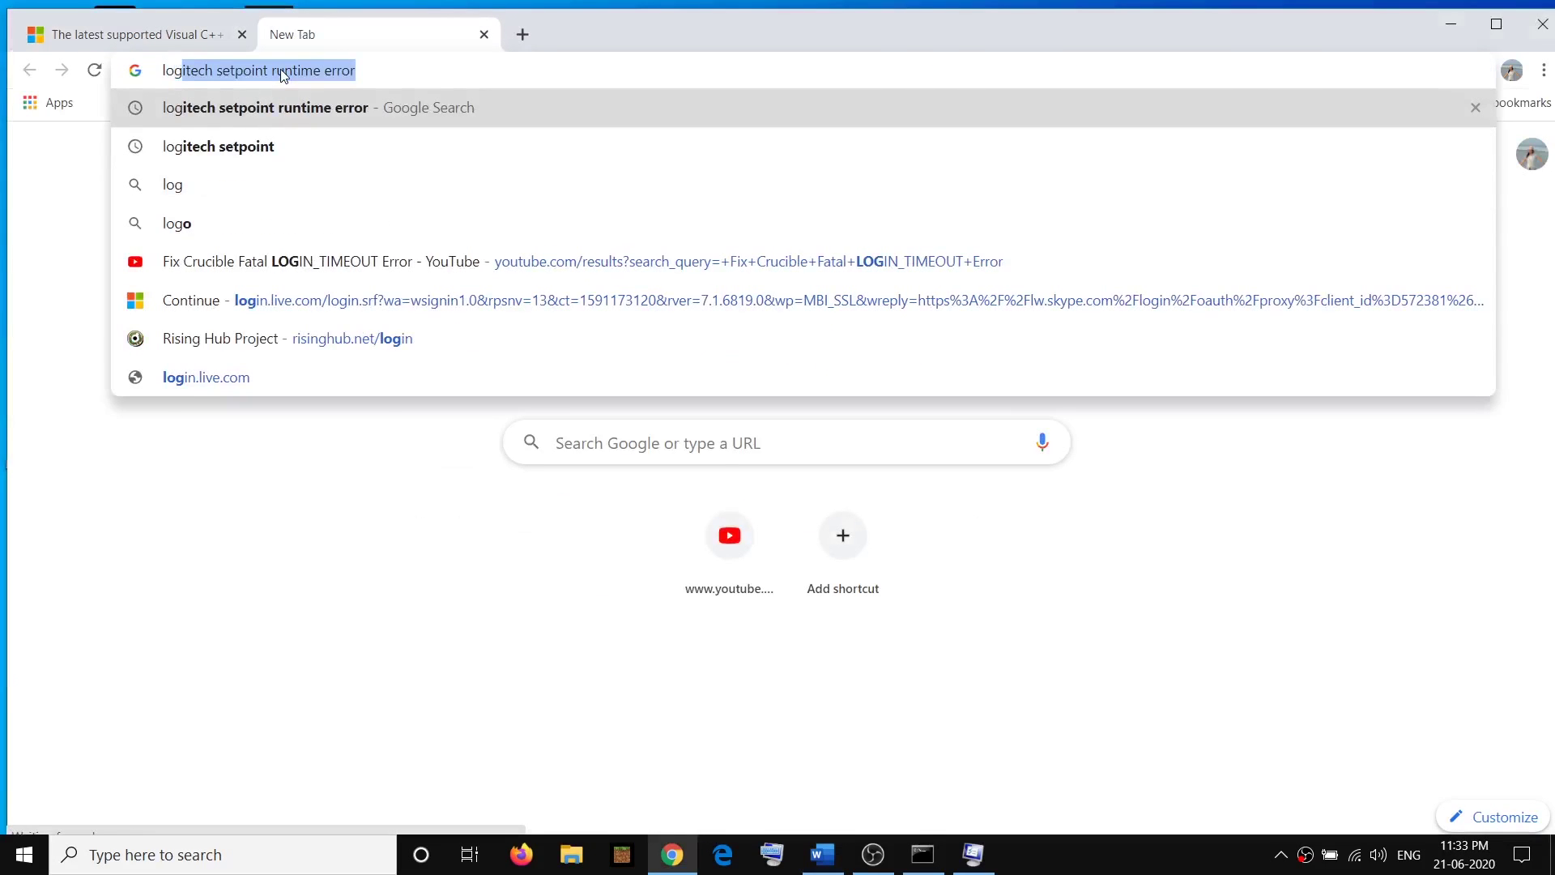
text(itech)
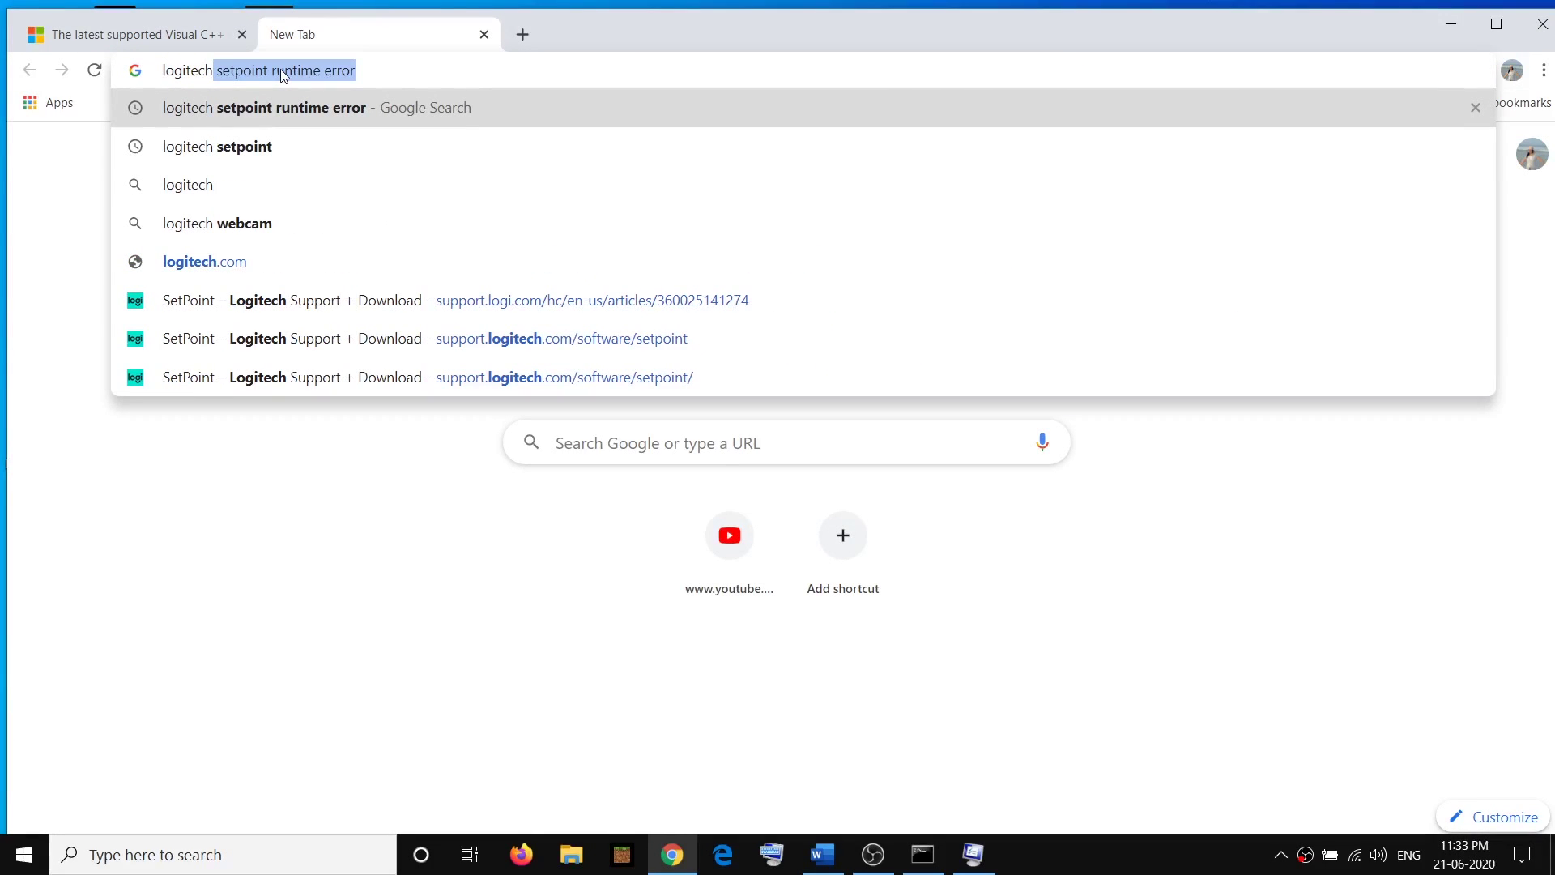
text( setpoin)
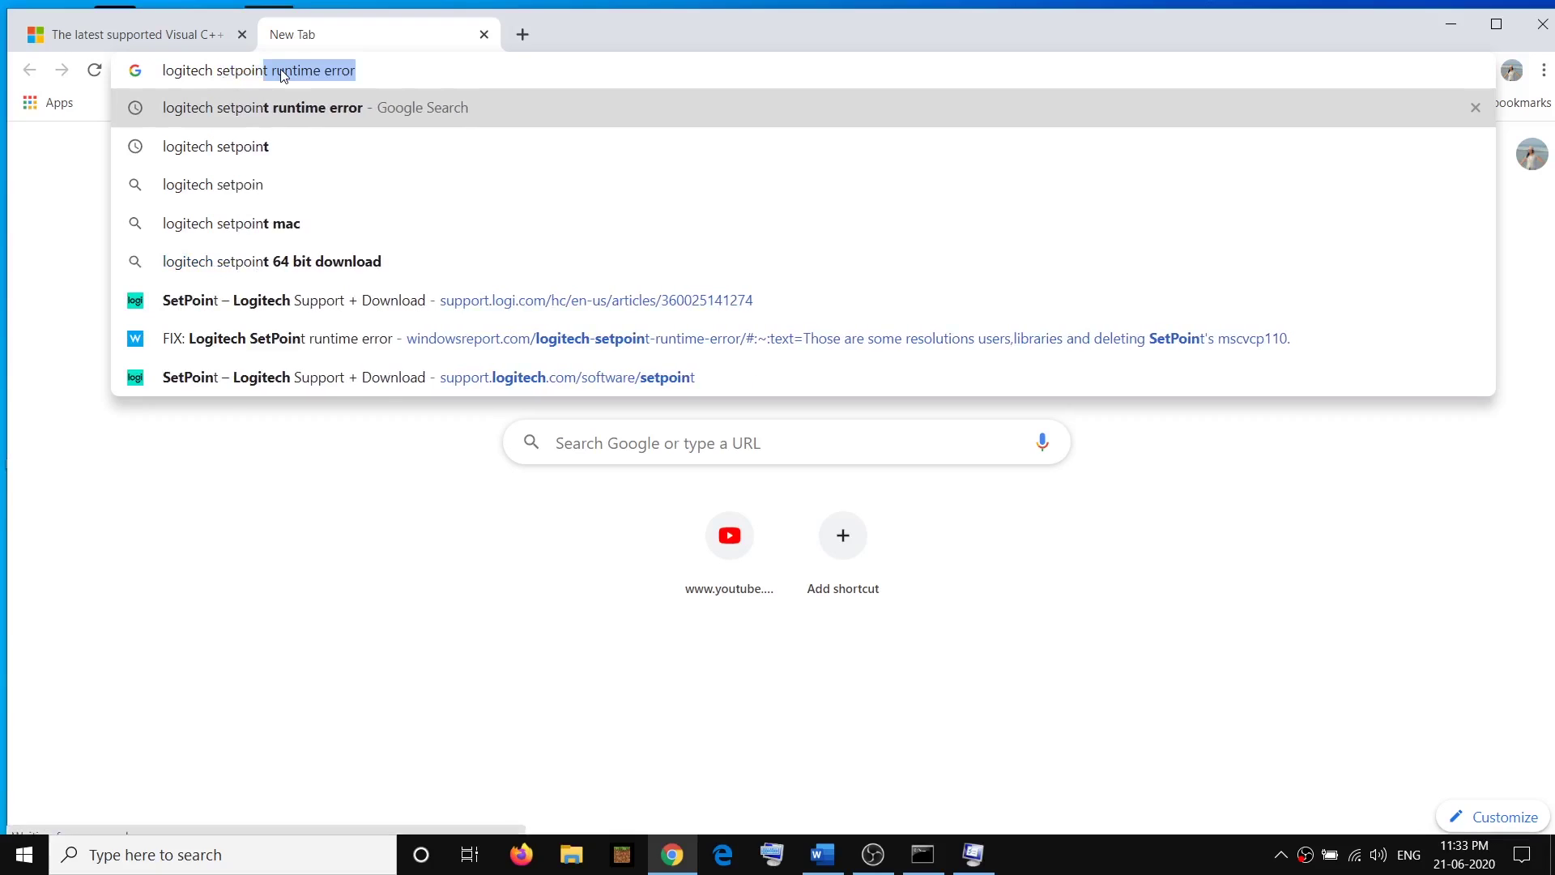
text(t)
key(Return)
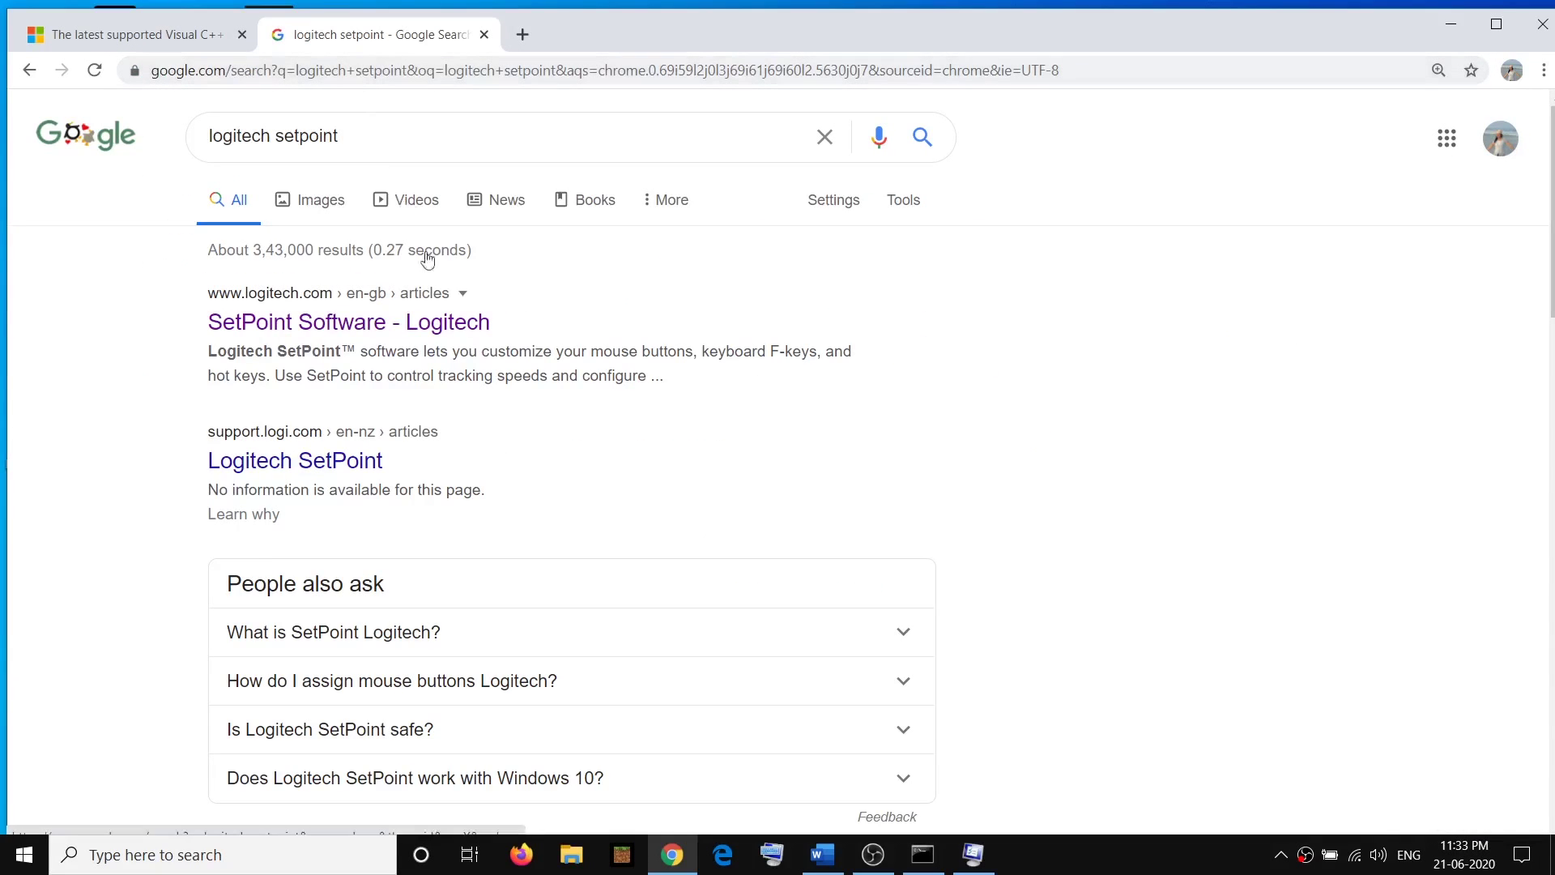
click(365, 325)
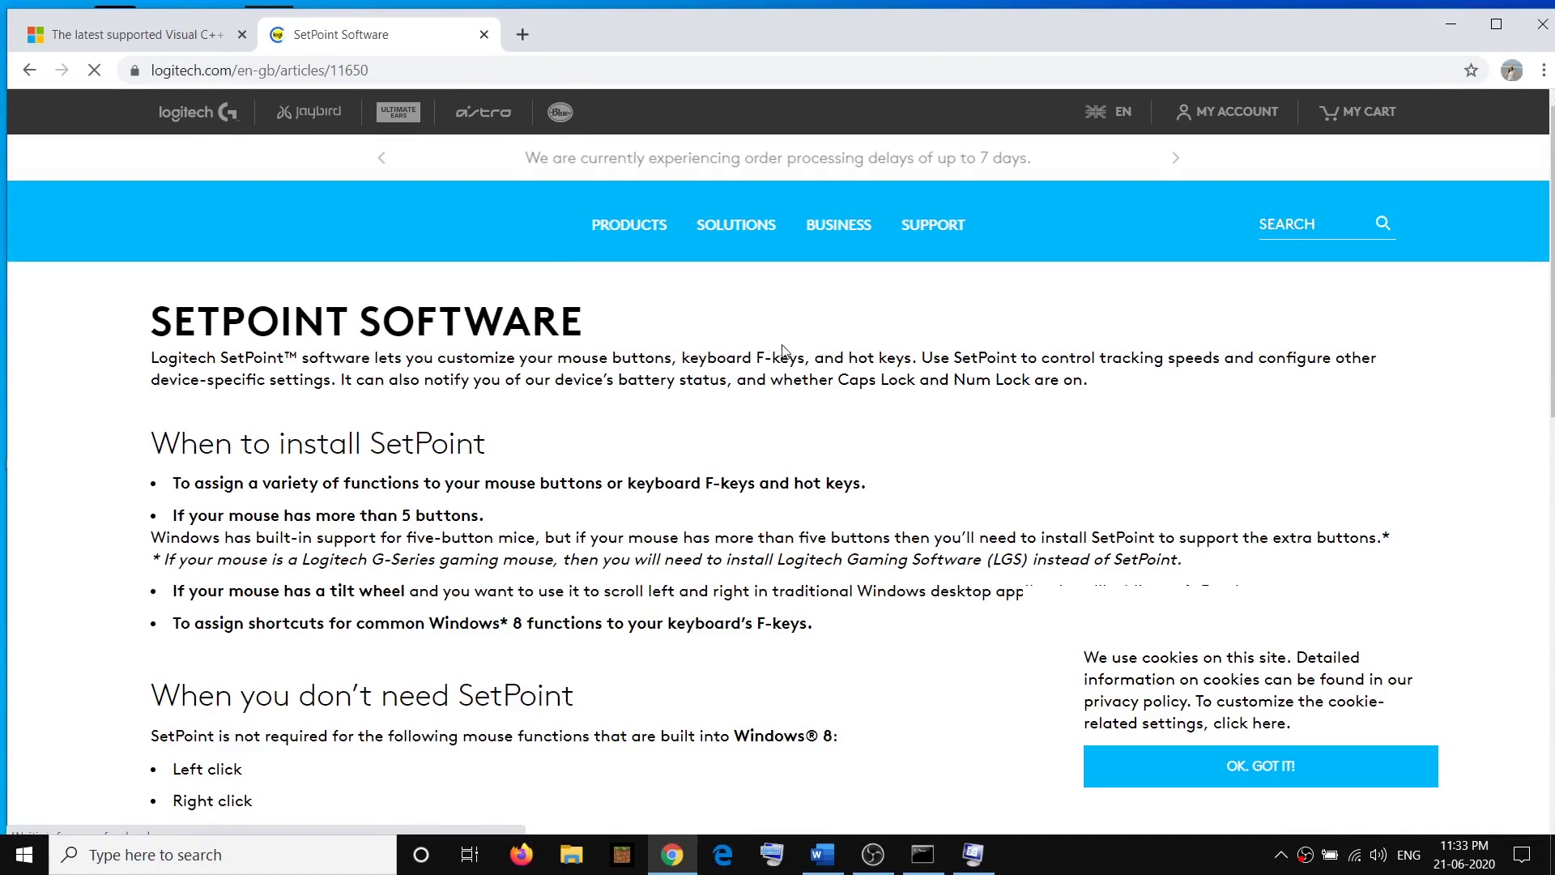
scroll(810, 380, down, 6)
scroll(816, 395, down, 4)
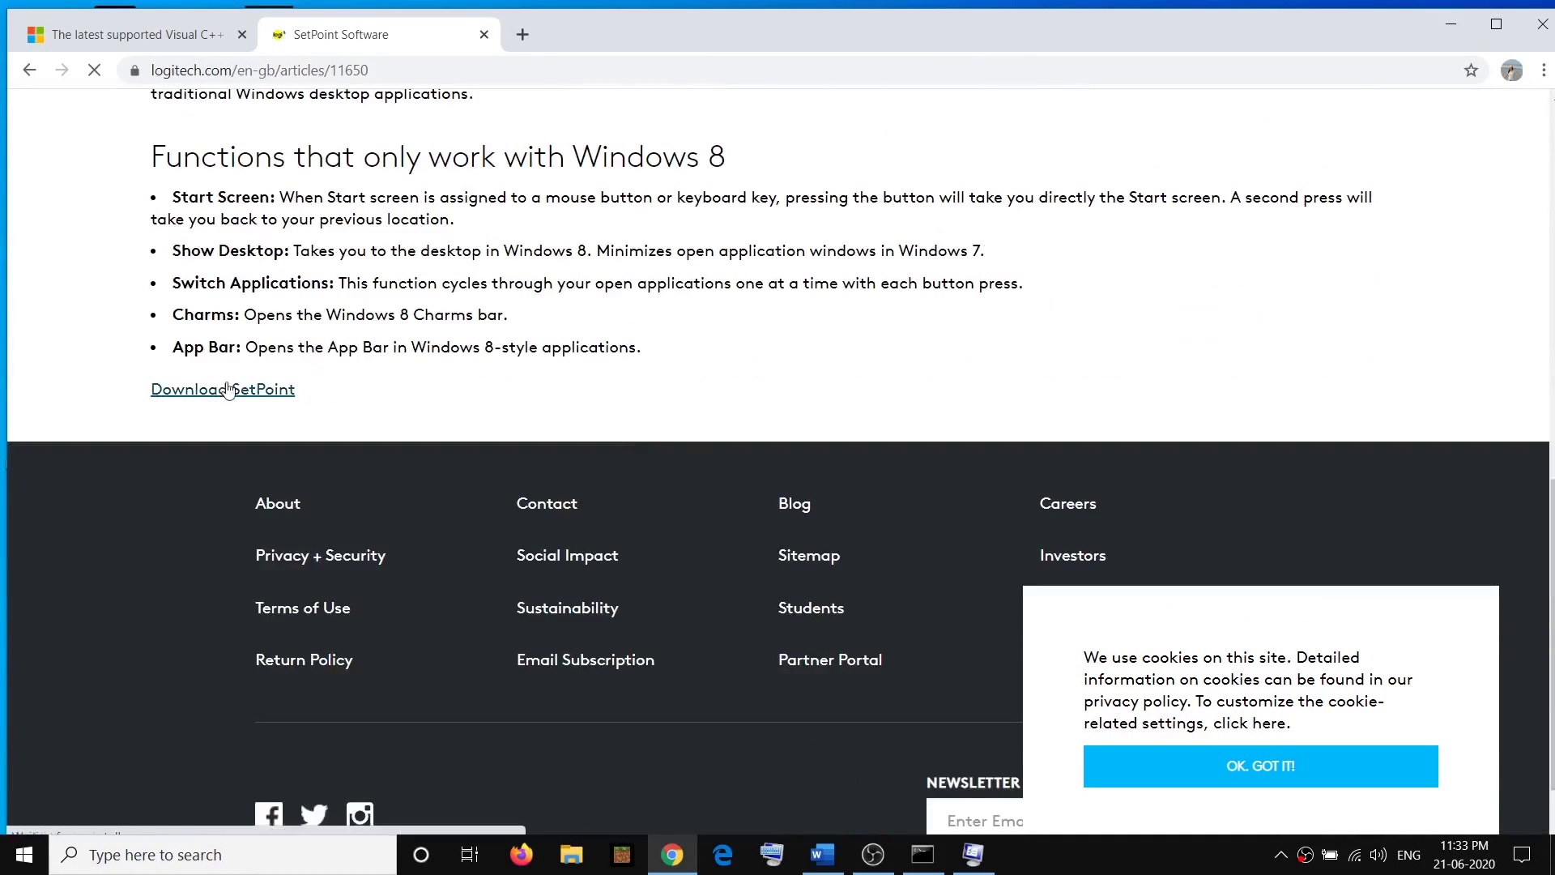
click(234, 392)
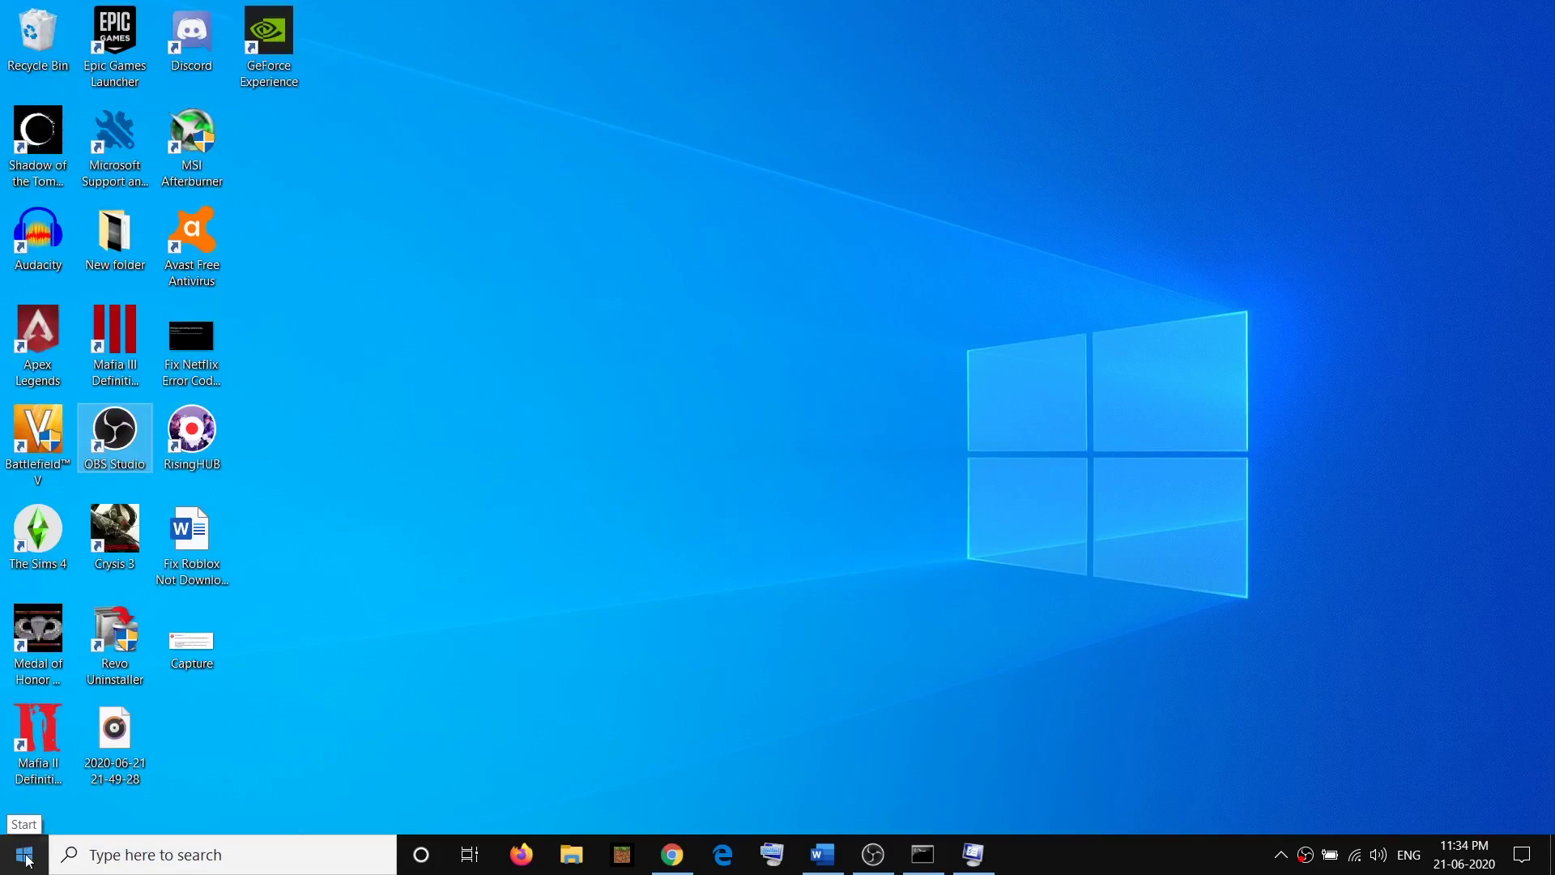
Find installed Logitech SetPoint 6.69.123 in Apps & features, then return to Chrome
right_click(22, 861)
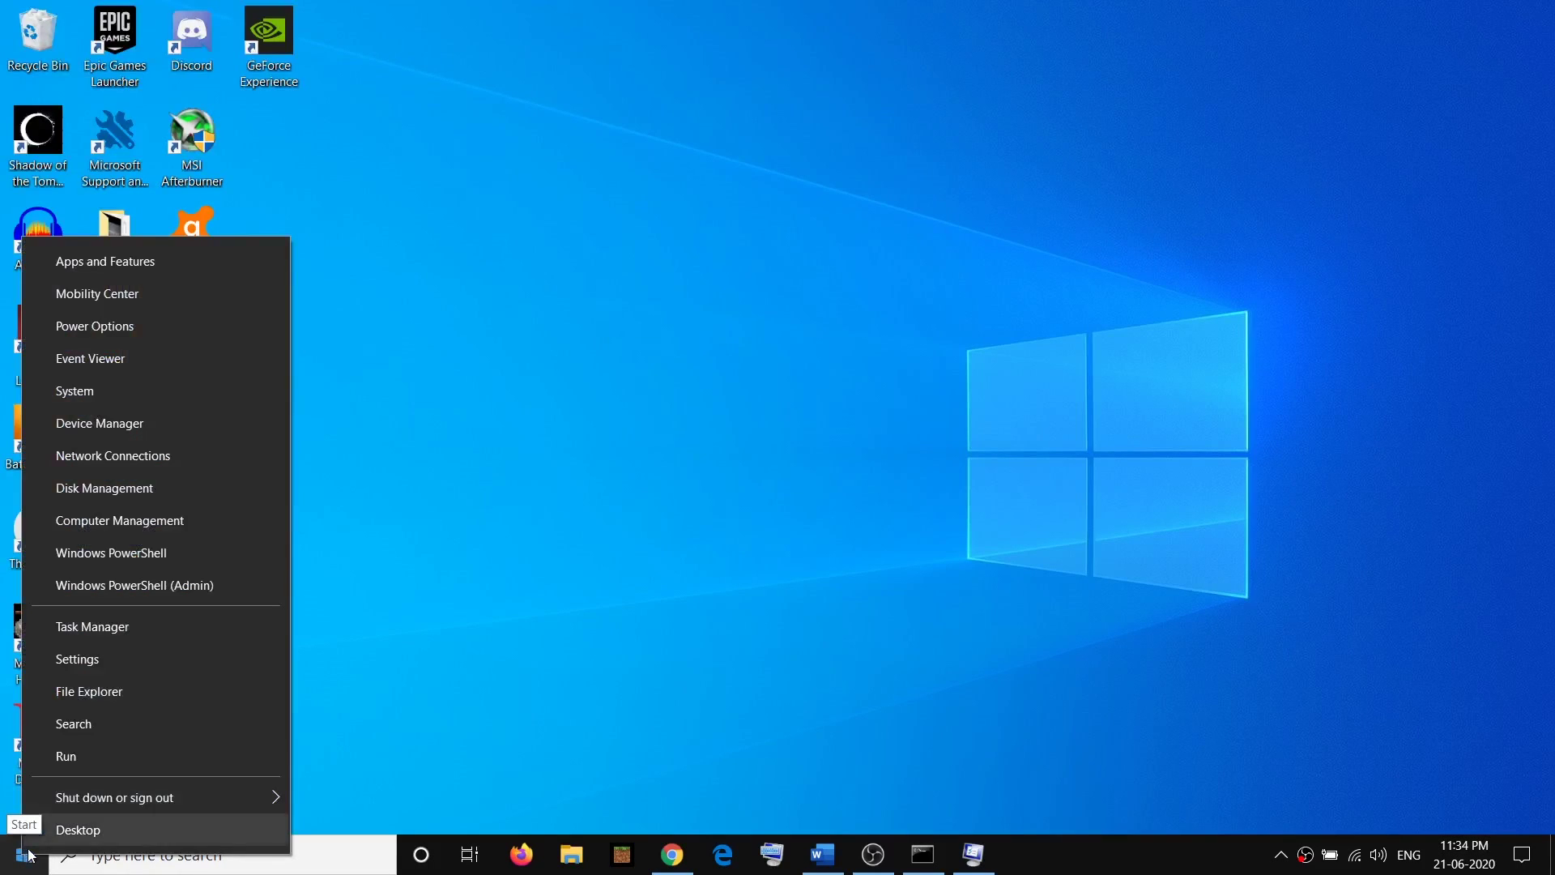
click(118, 270)
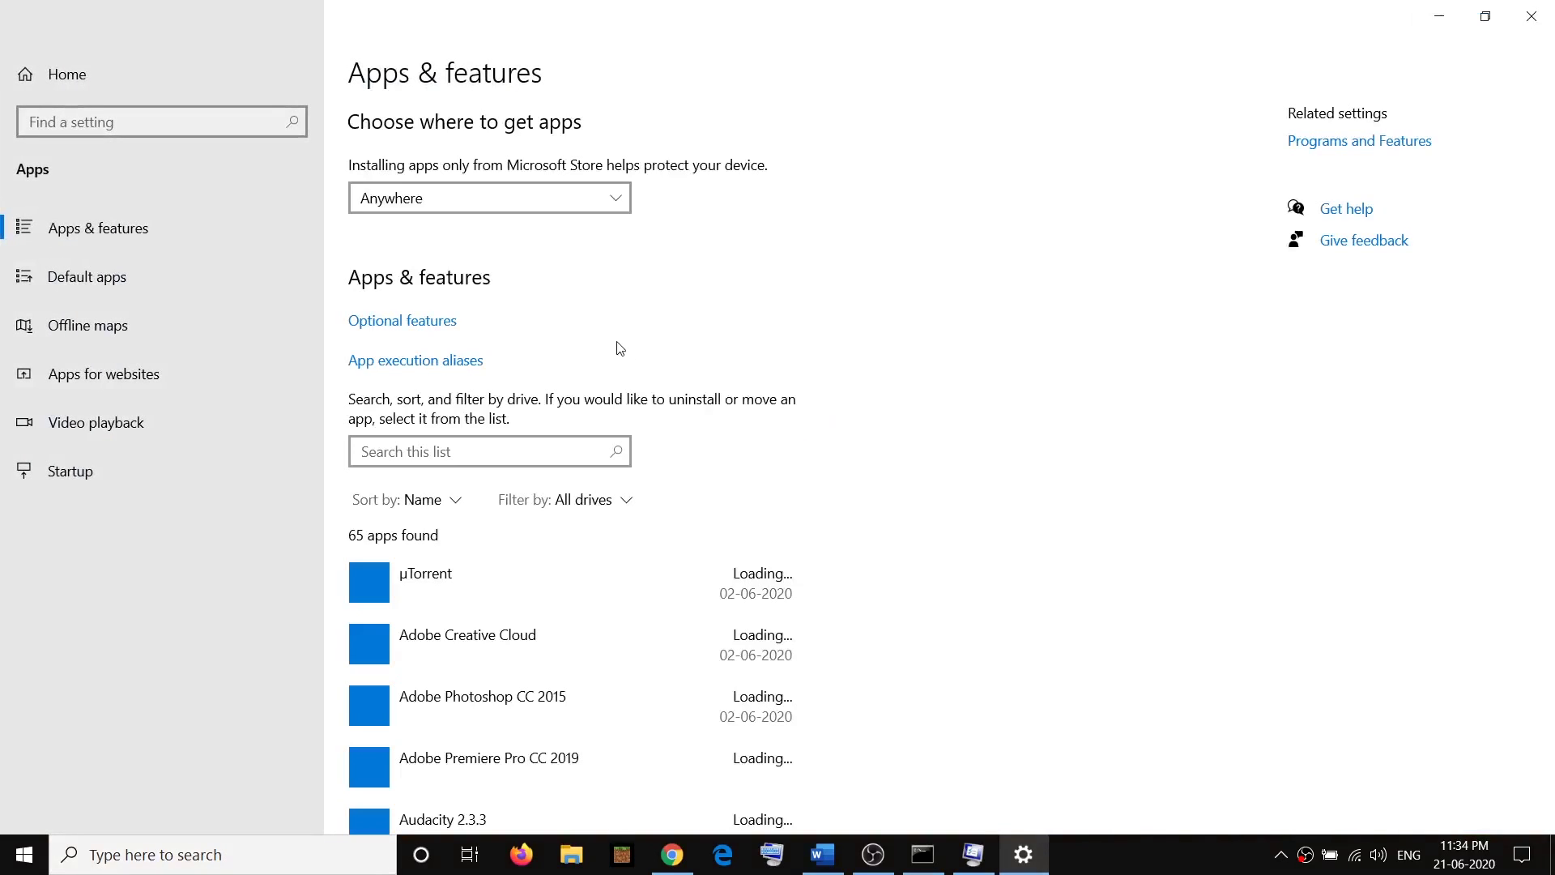
click(399, 447)
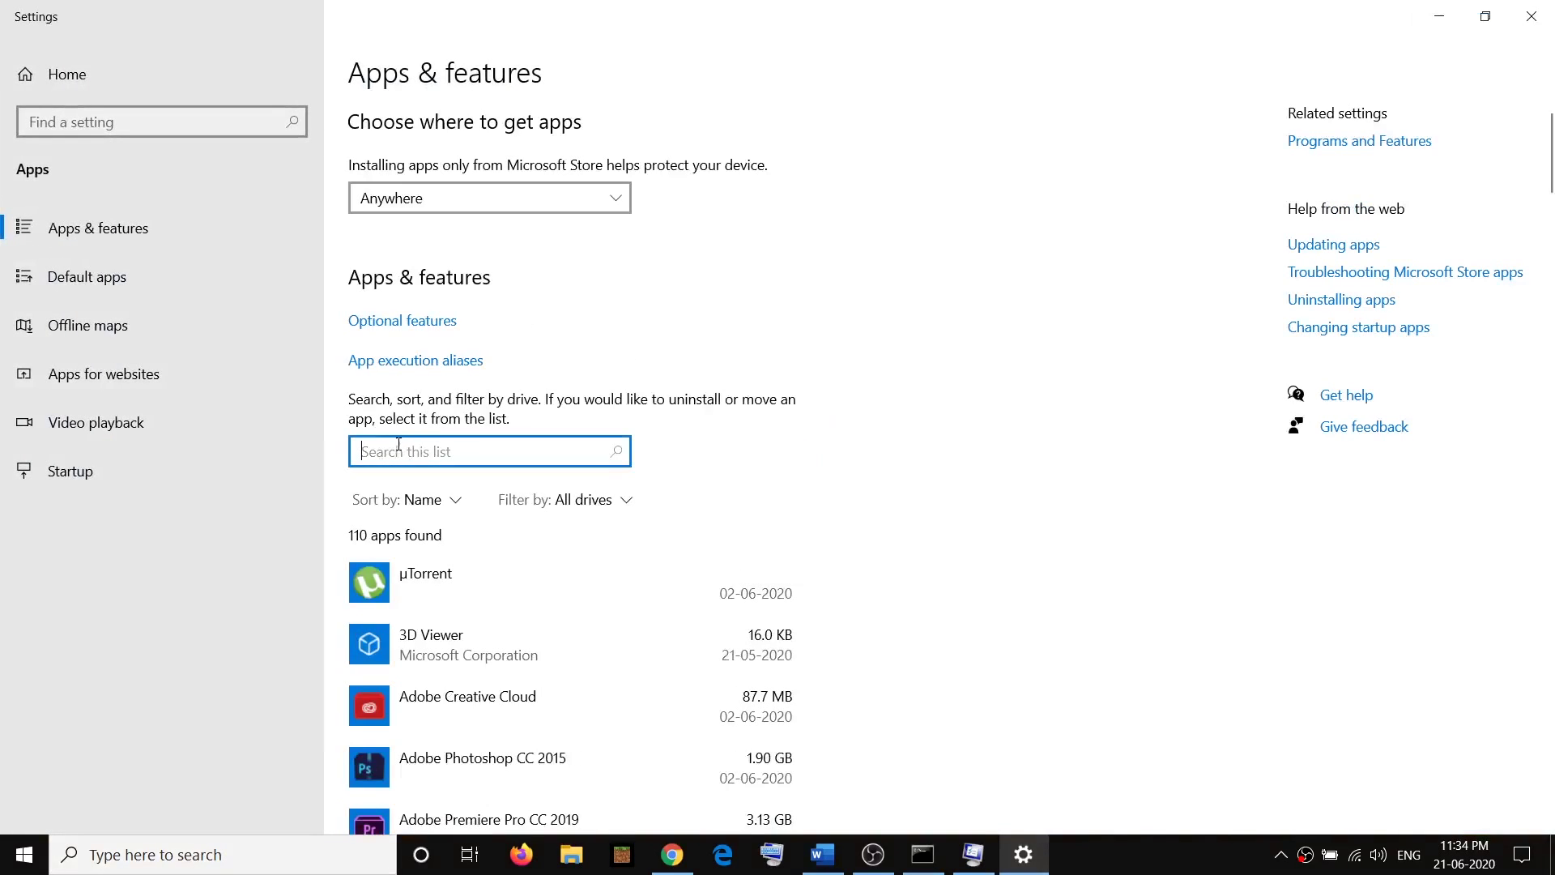
text(setpoint)
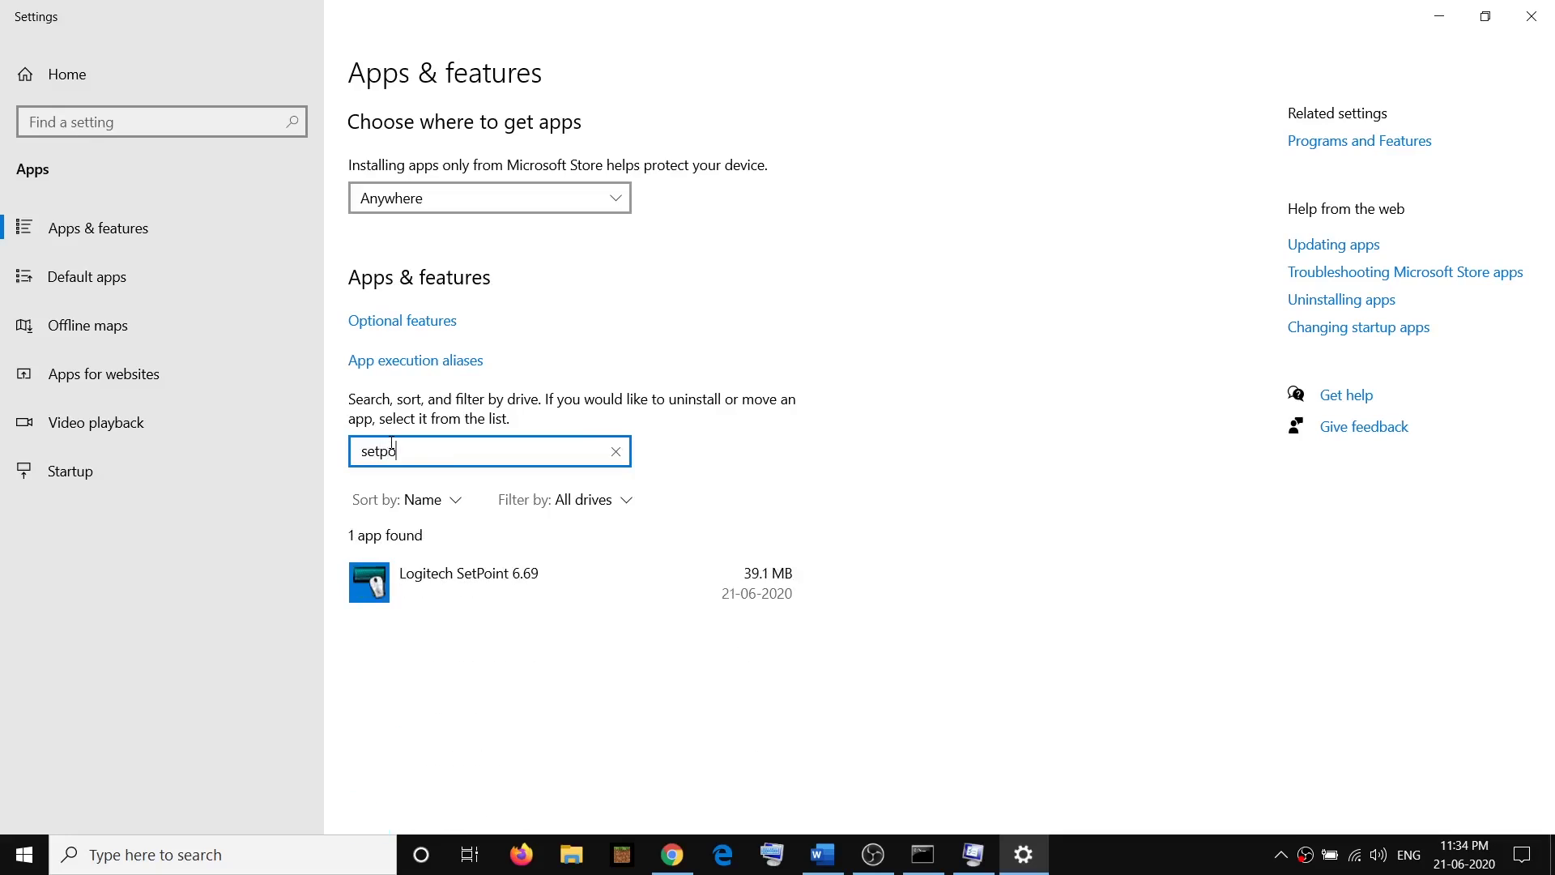
click(498, 587)
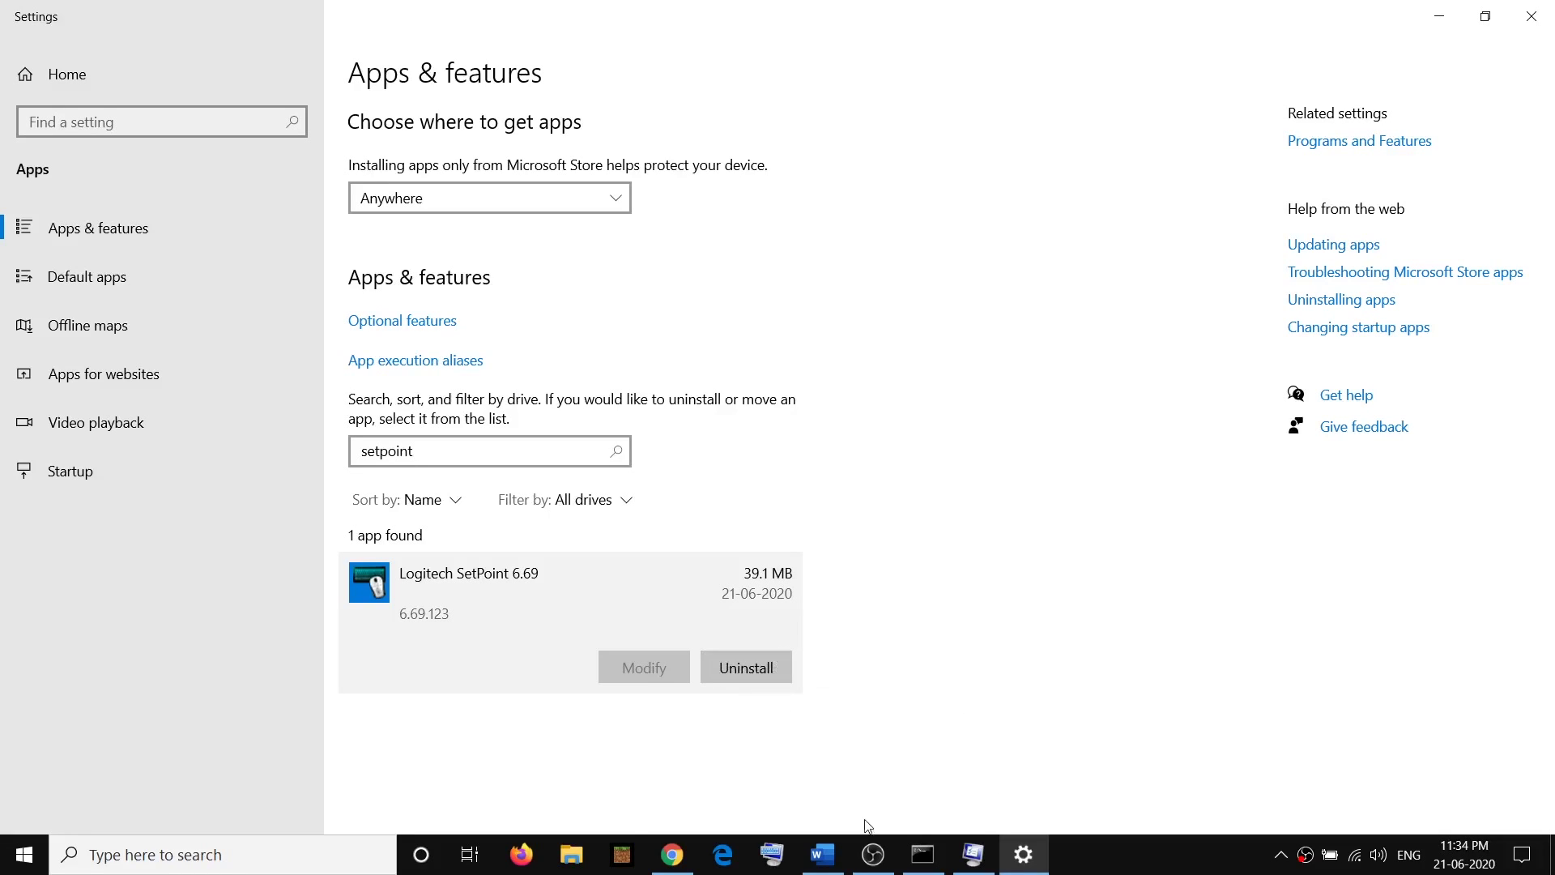
click(673, 854)
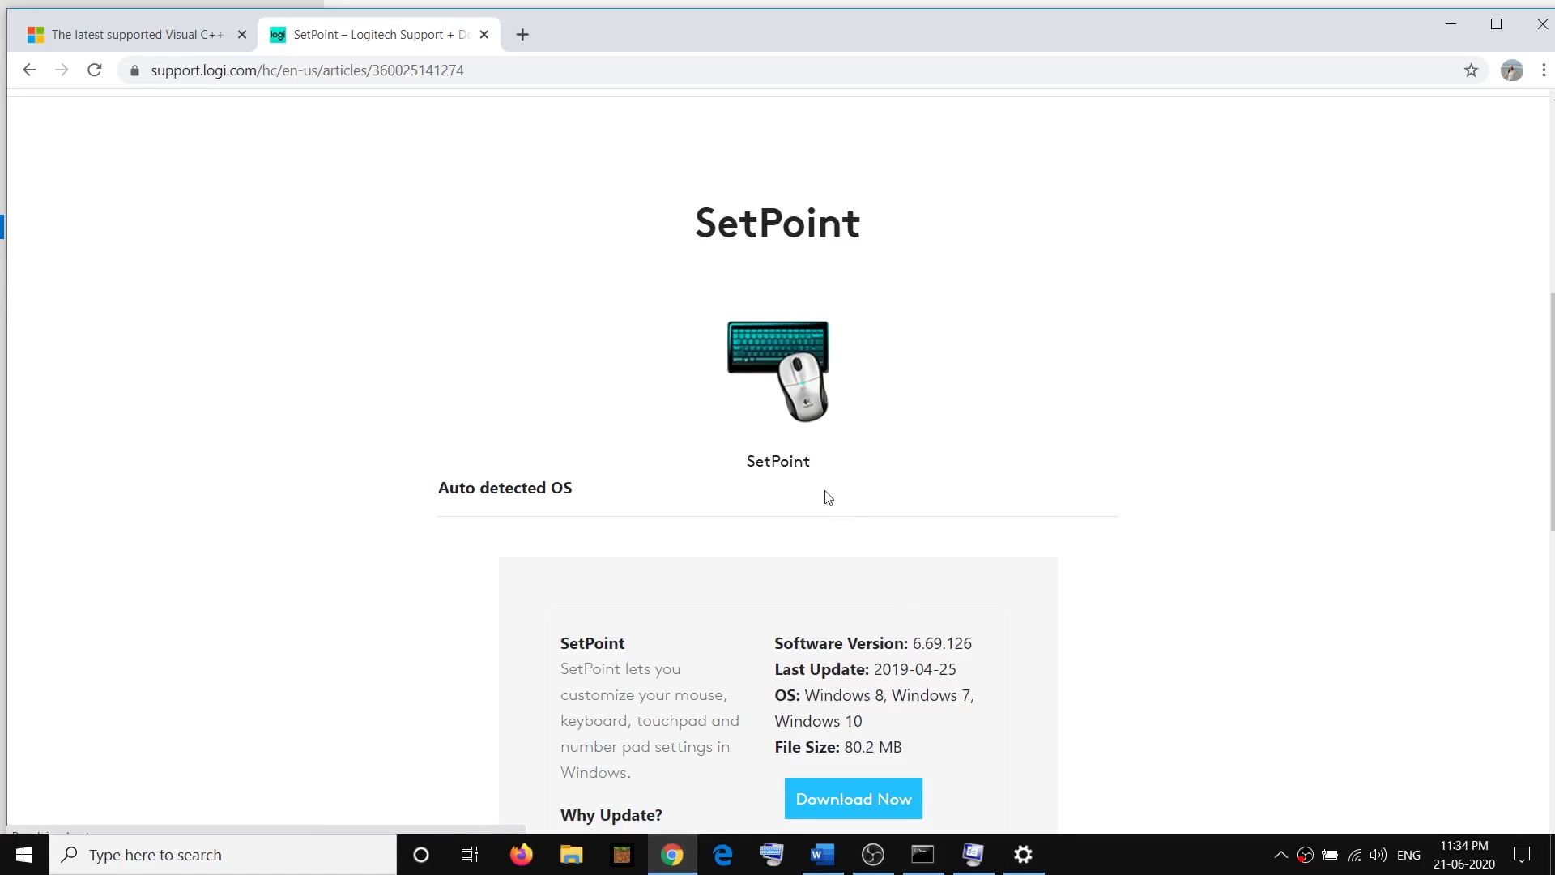
Show all SetPoint downloads and filter them for Windows 10
scroll(826, 496, down, 6)
scroll(890, 389, up, 1)
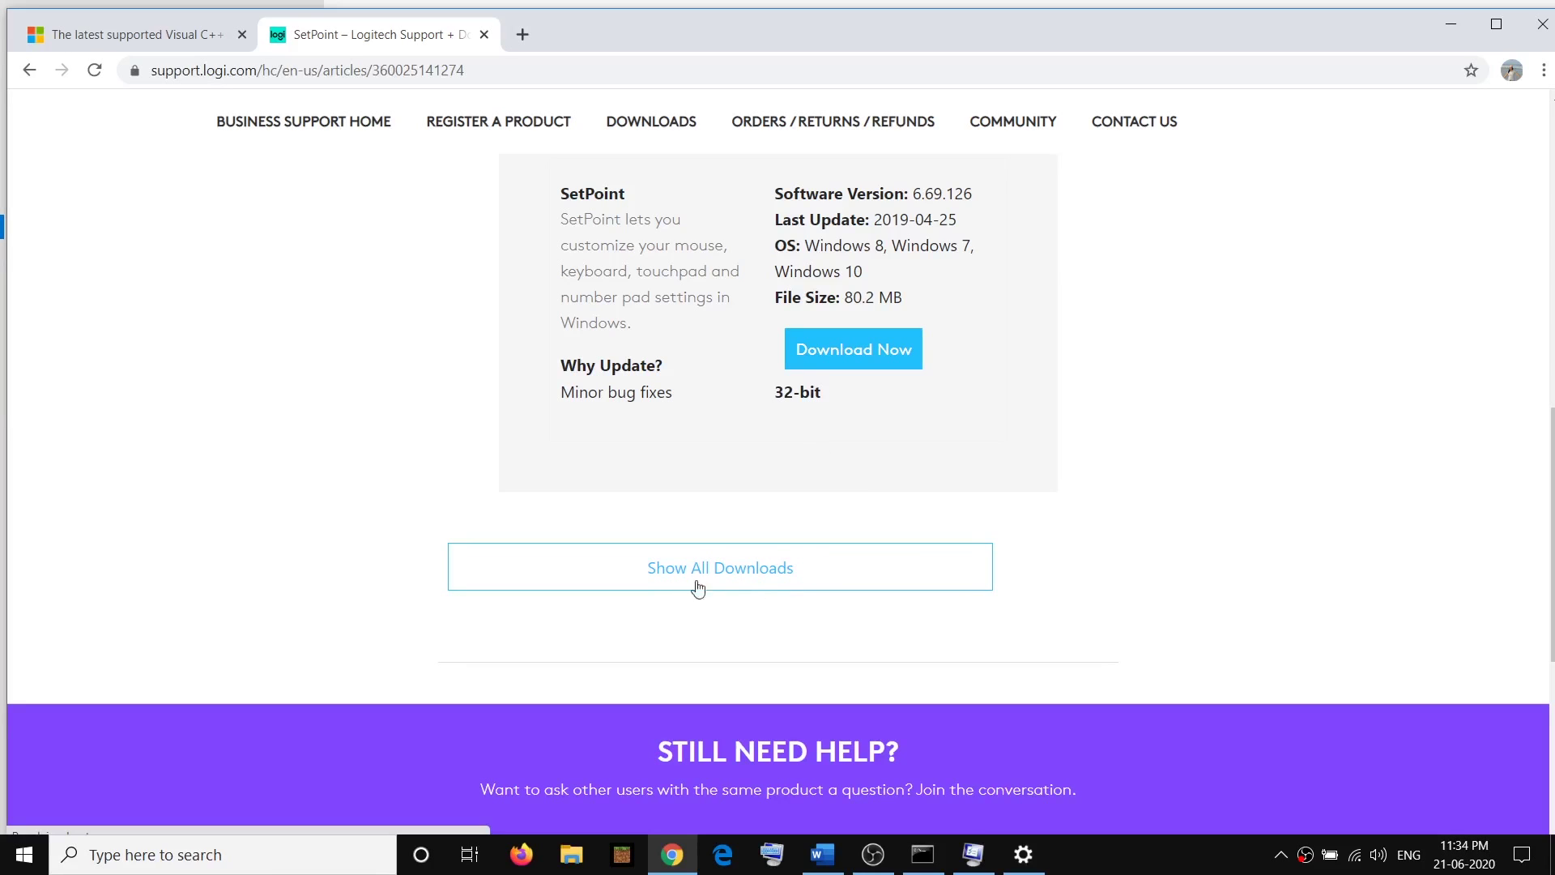
click(944, 567)
scroll(784, 531, down, 4)
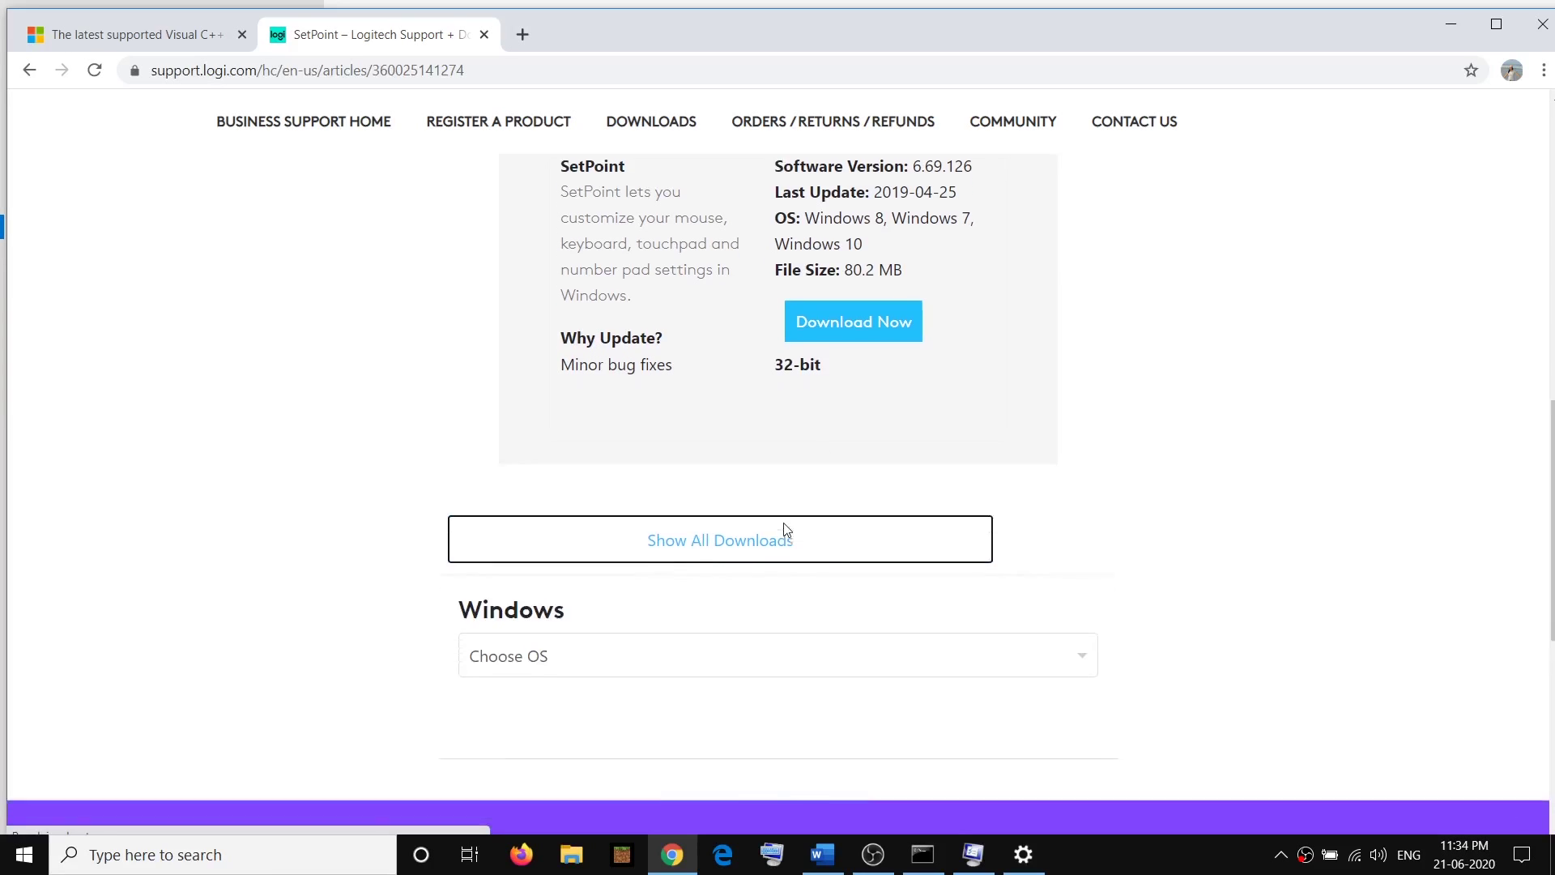
click(615, 396)
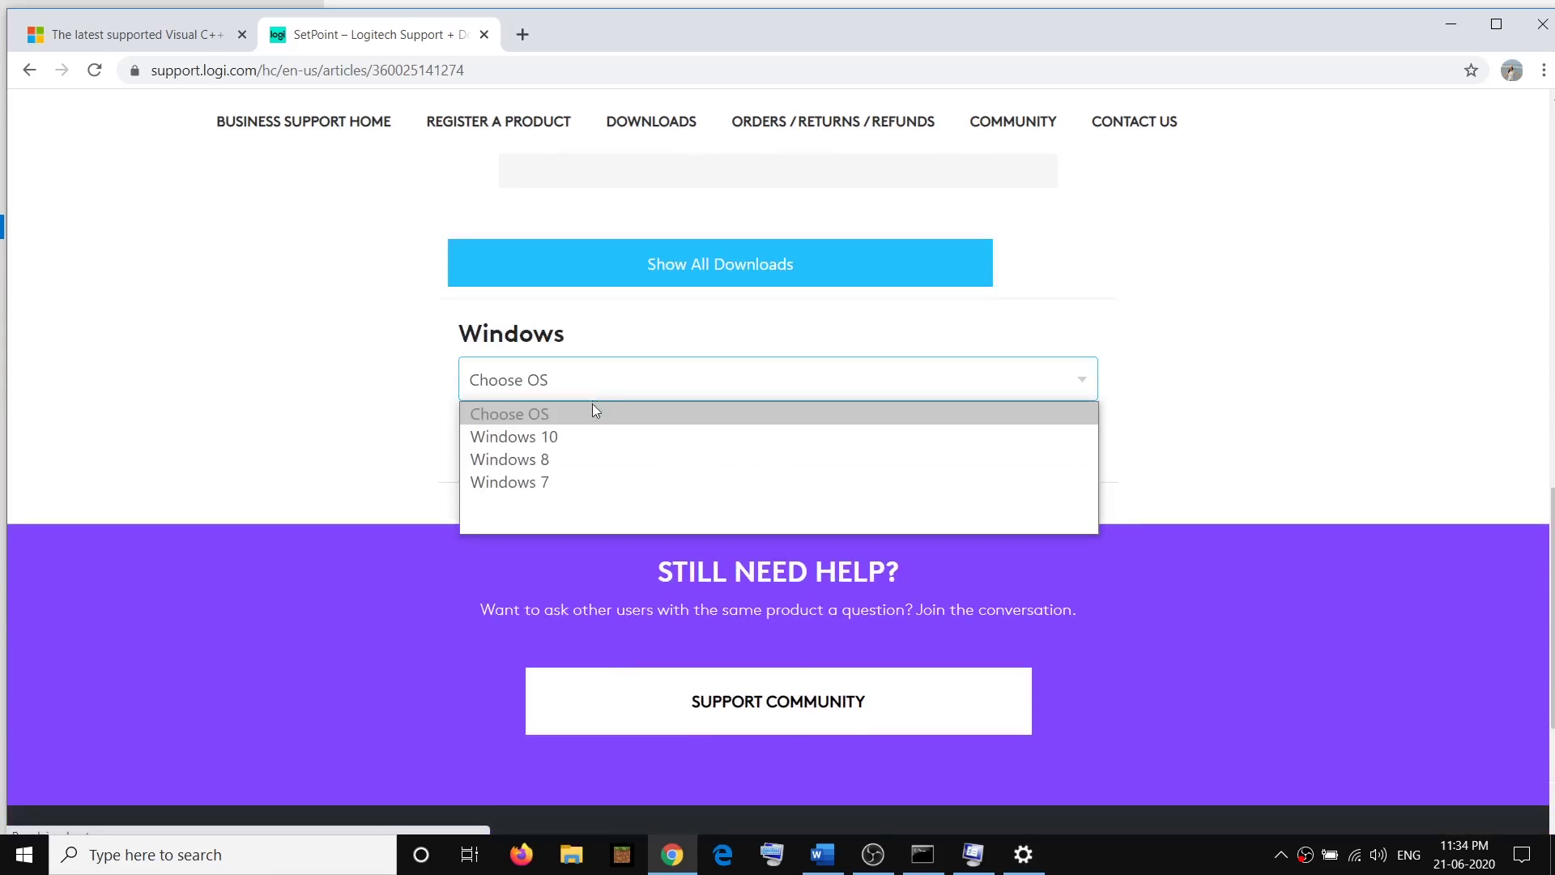
click(540, 440)
Review the 64-bit 6.69.123 and 32-bit 6.69.126 downloads, then return to the Word guide
scroll(937, 545, down, 2)
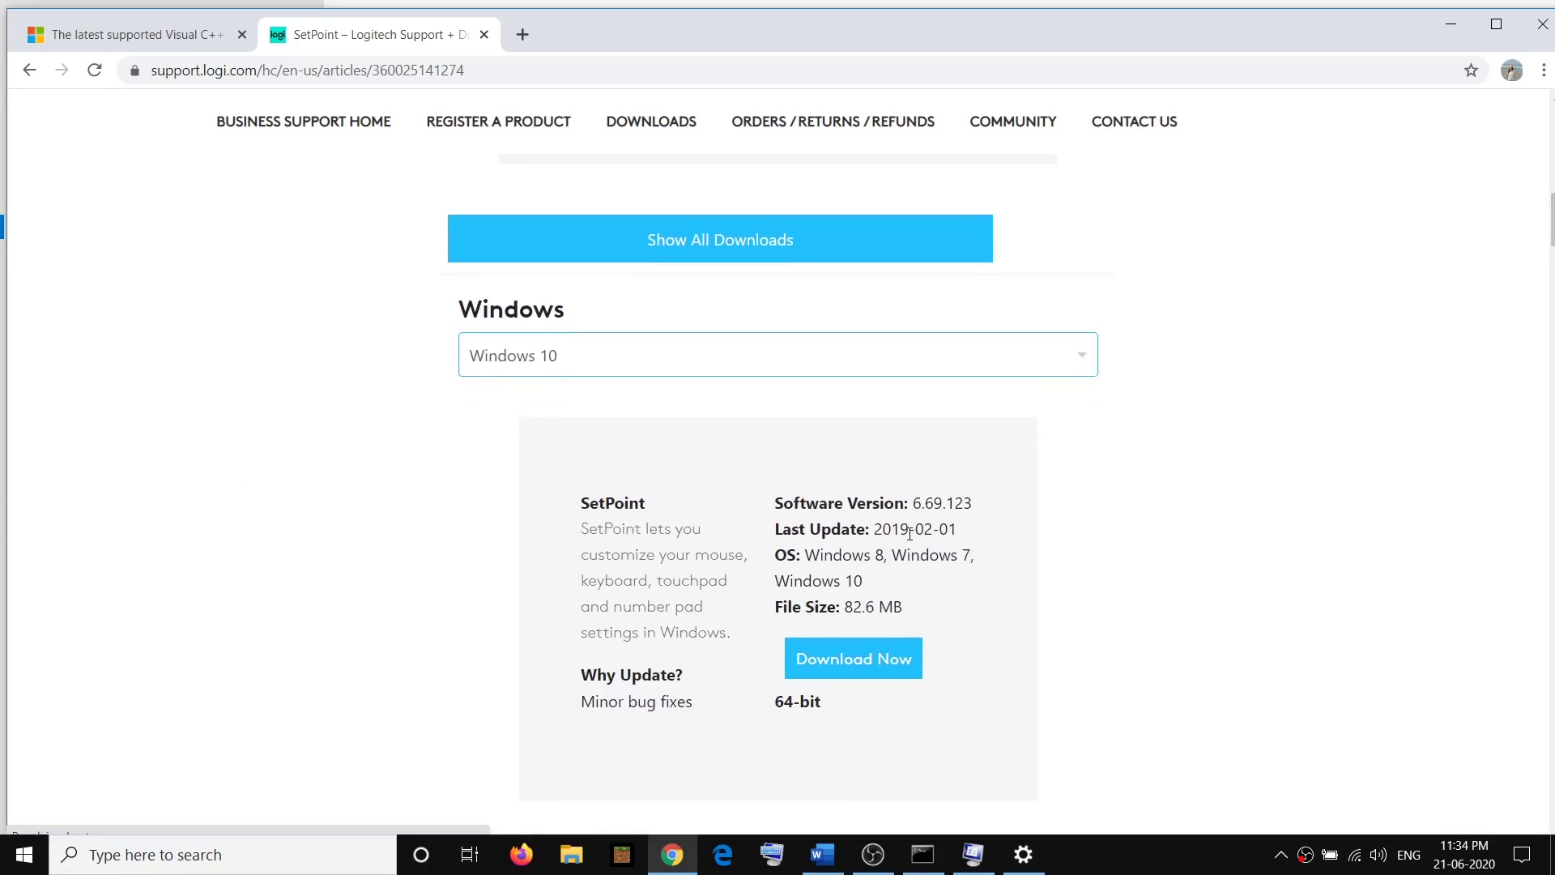
scroll(928, 443, down, 1)
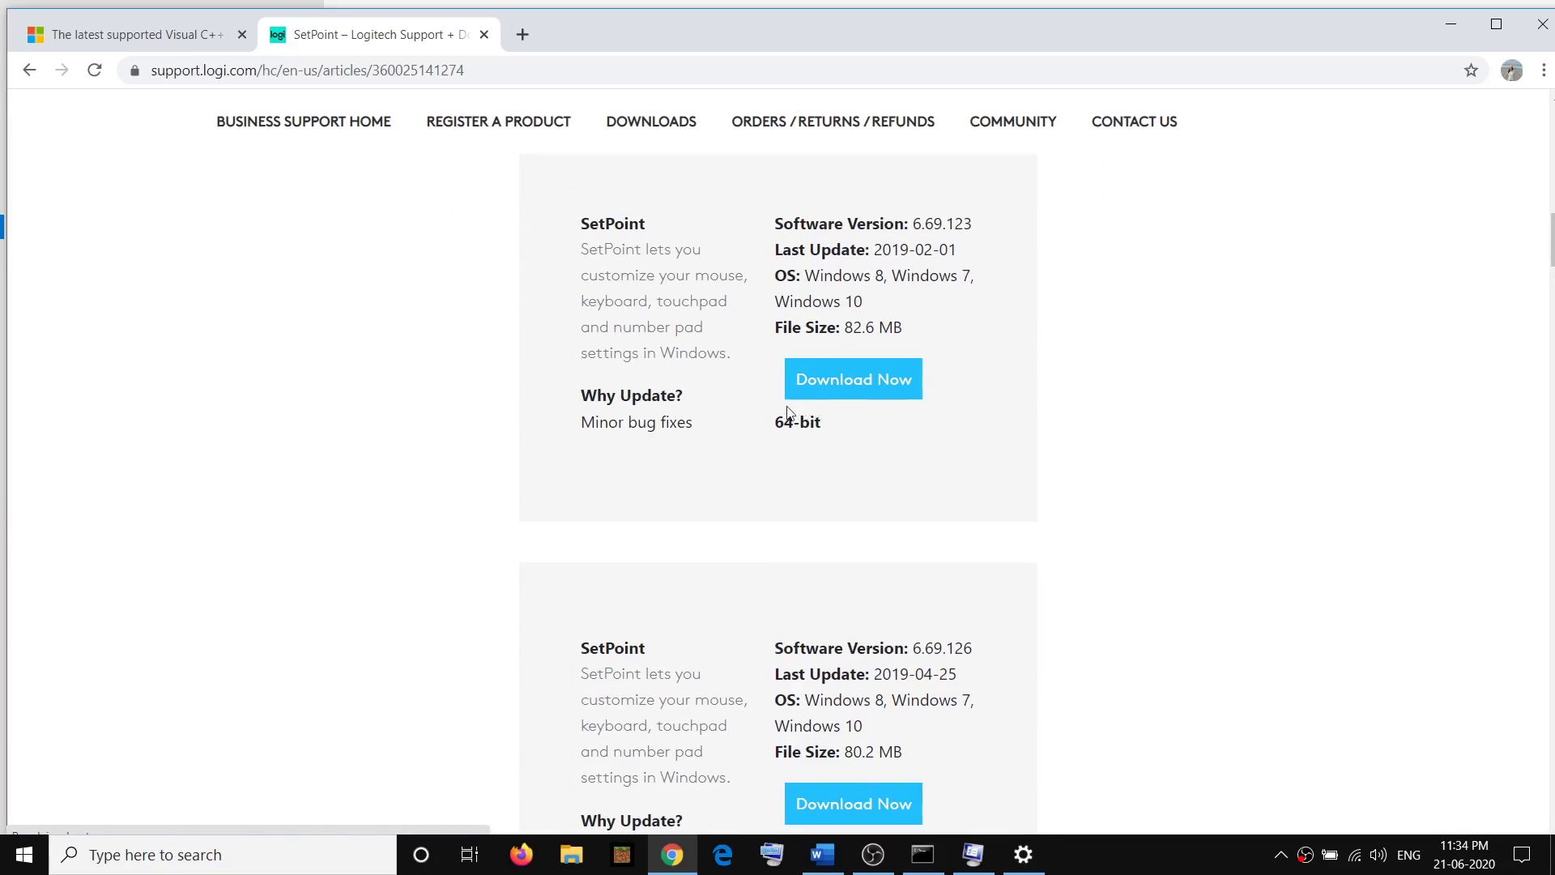
scroll(907, 428, down, 2)
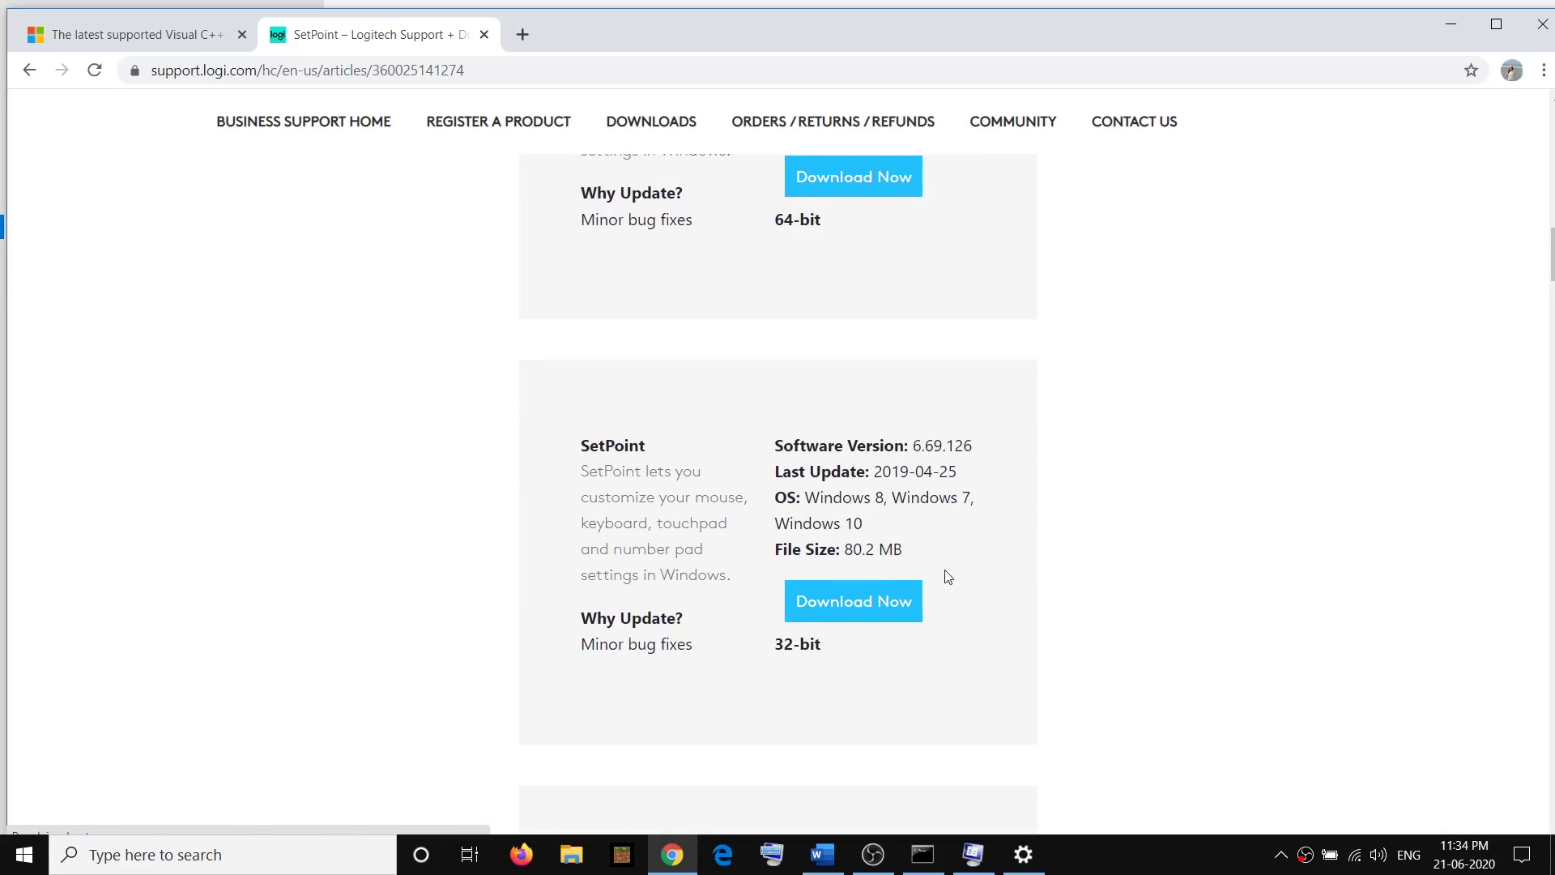
scroll(947, 576, up, 2)
scroll(891, 486, up, 3)
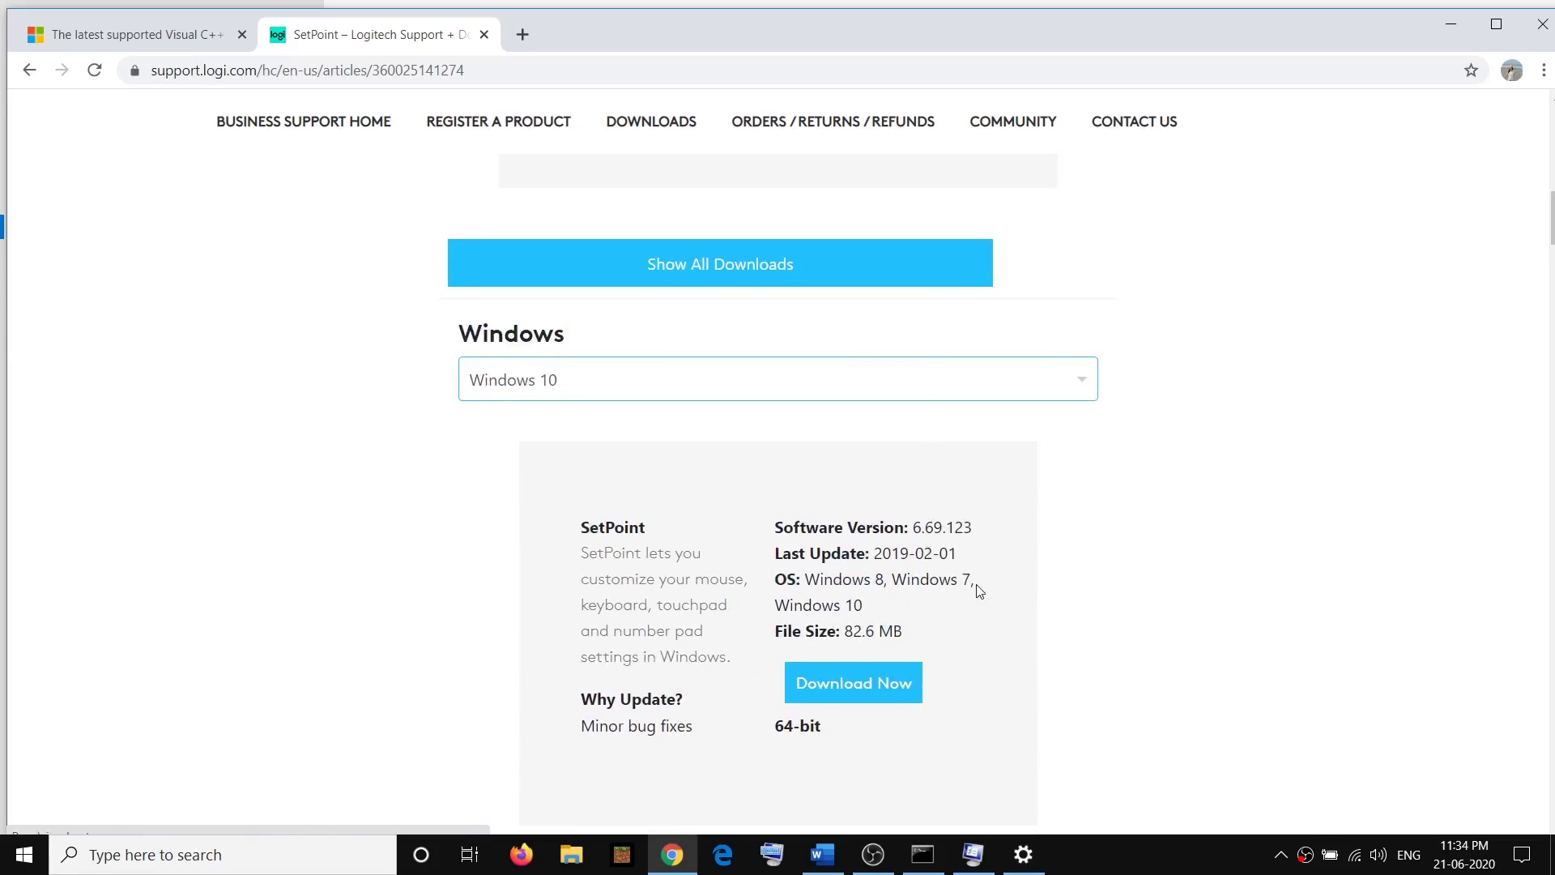
click(822, 855)
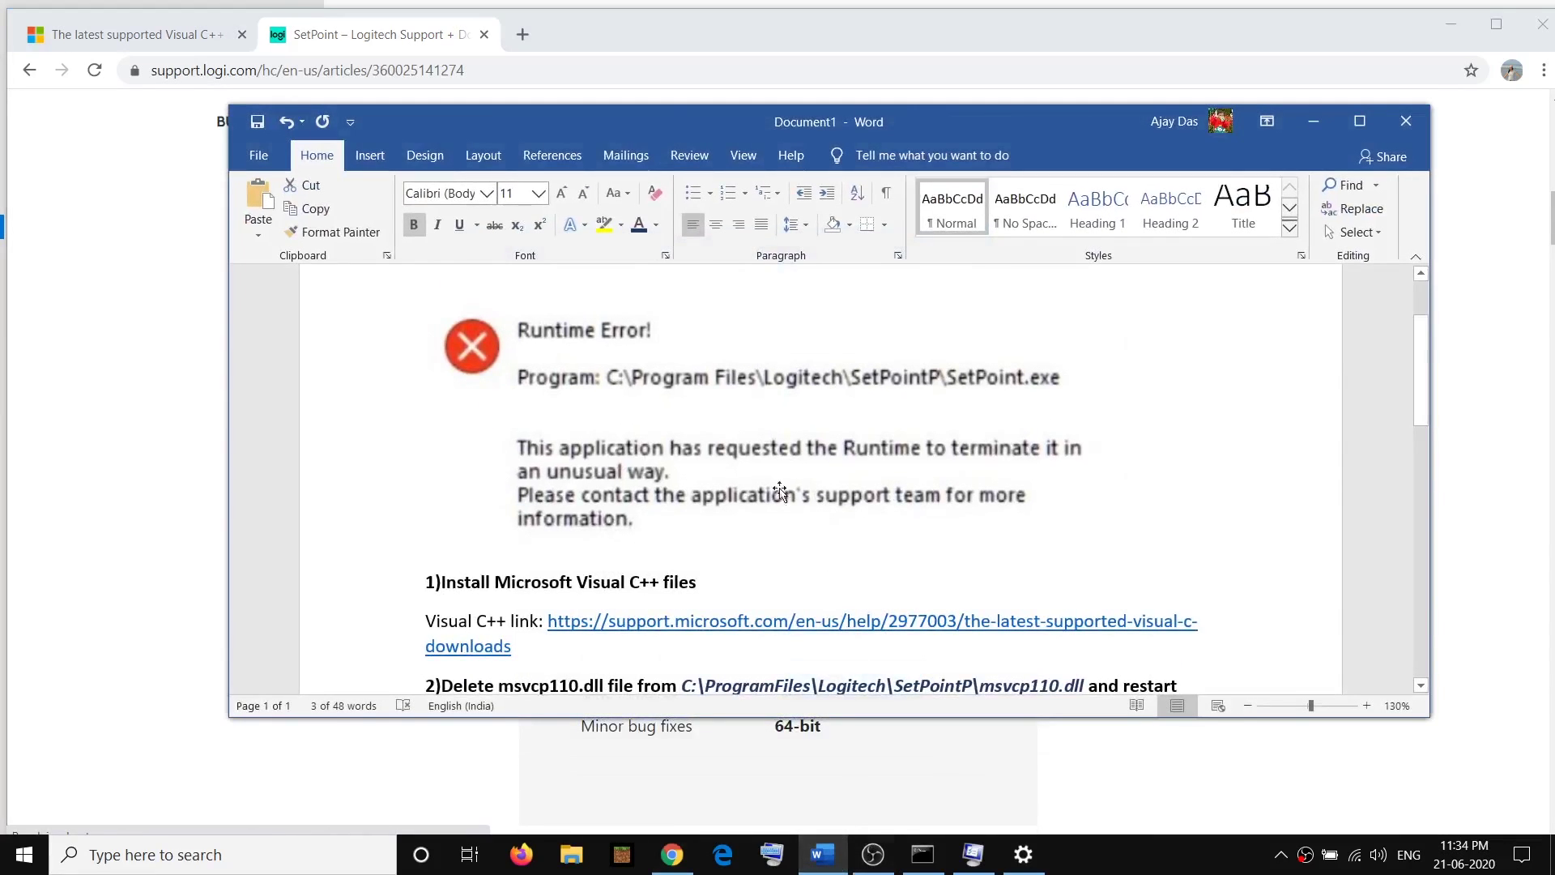